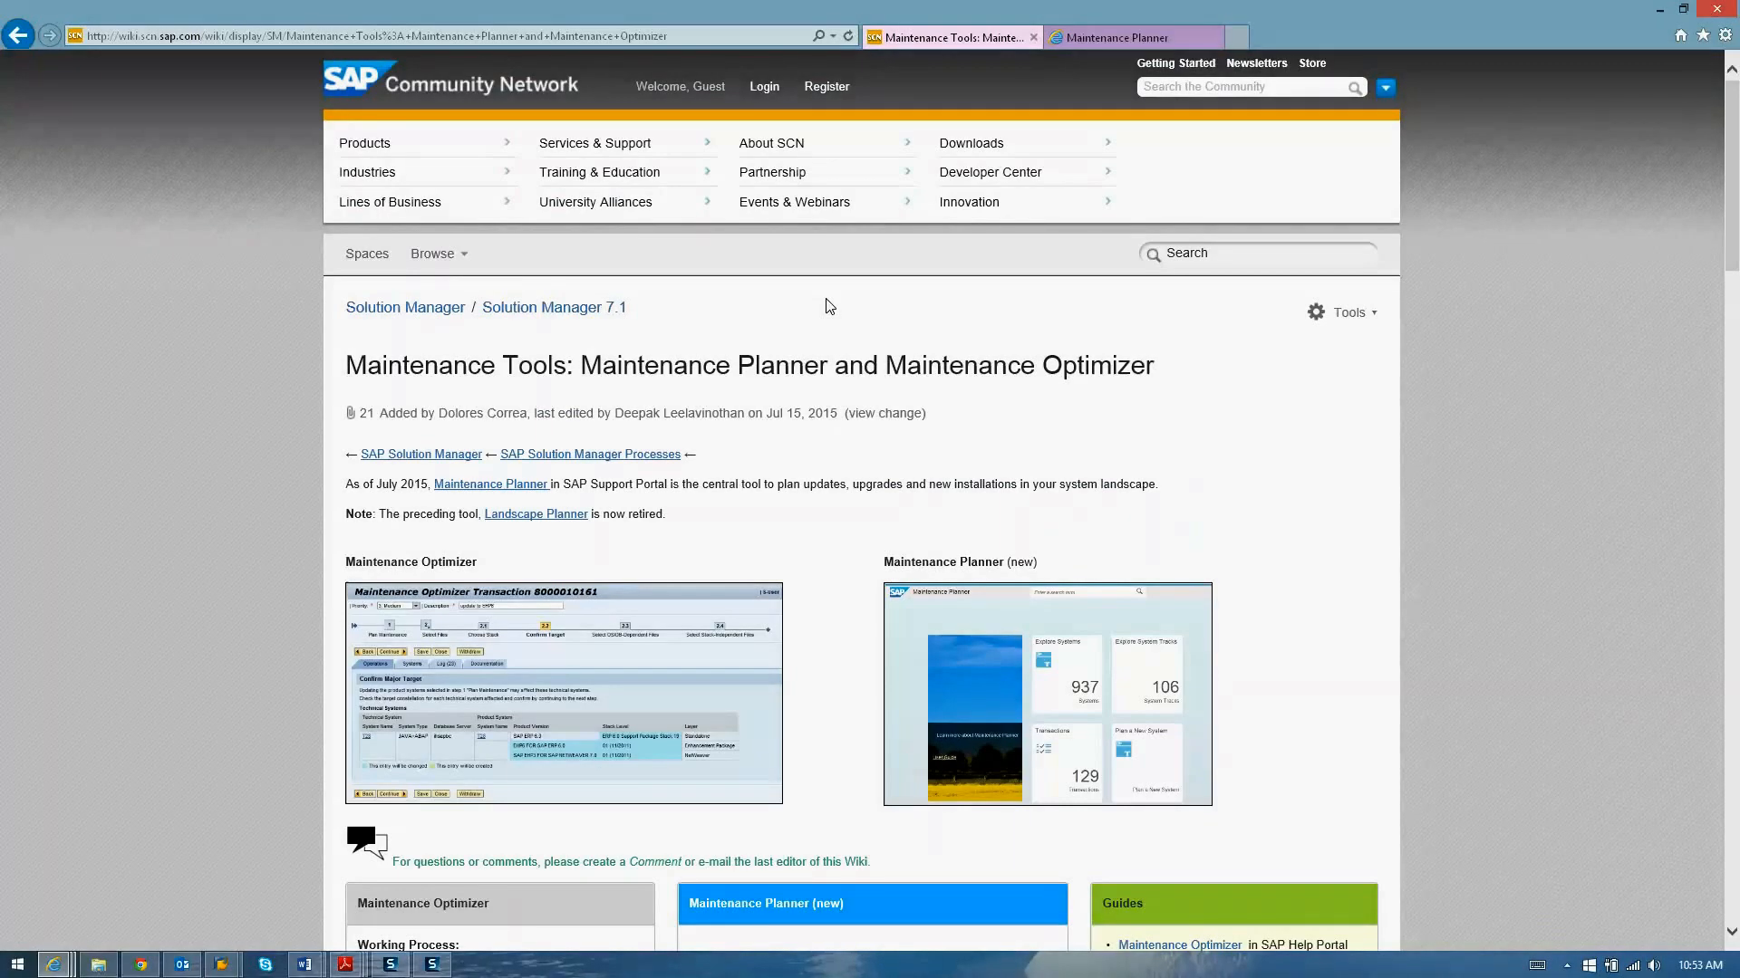
Step: Review the wiki page's overview of Maintenance Optimizer and Maintenance Planner, and bring up the Maintenance Planner home page
{"action": "scroll", "coordinate": [830, 306], "scroll_direction": "down", "scroll_amount": 2}
{"action": "scroll", "coordinate": [830, 306], "scroll_direction": "down", "scroll_amount": 4}
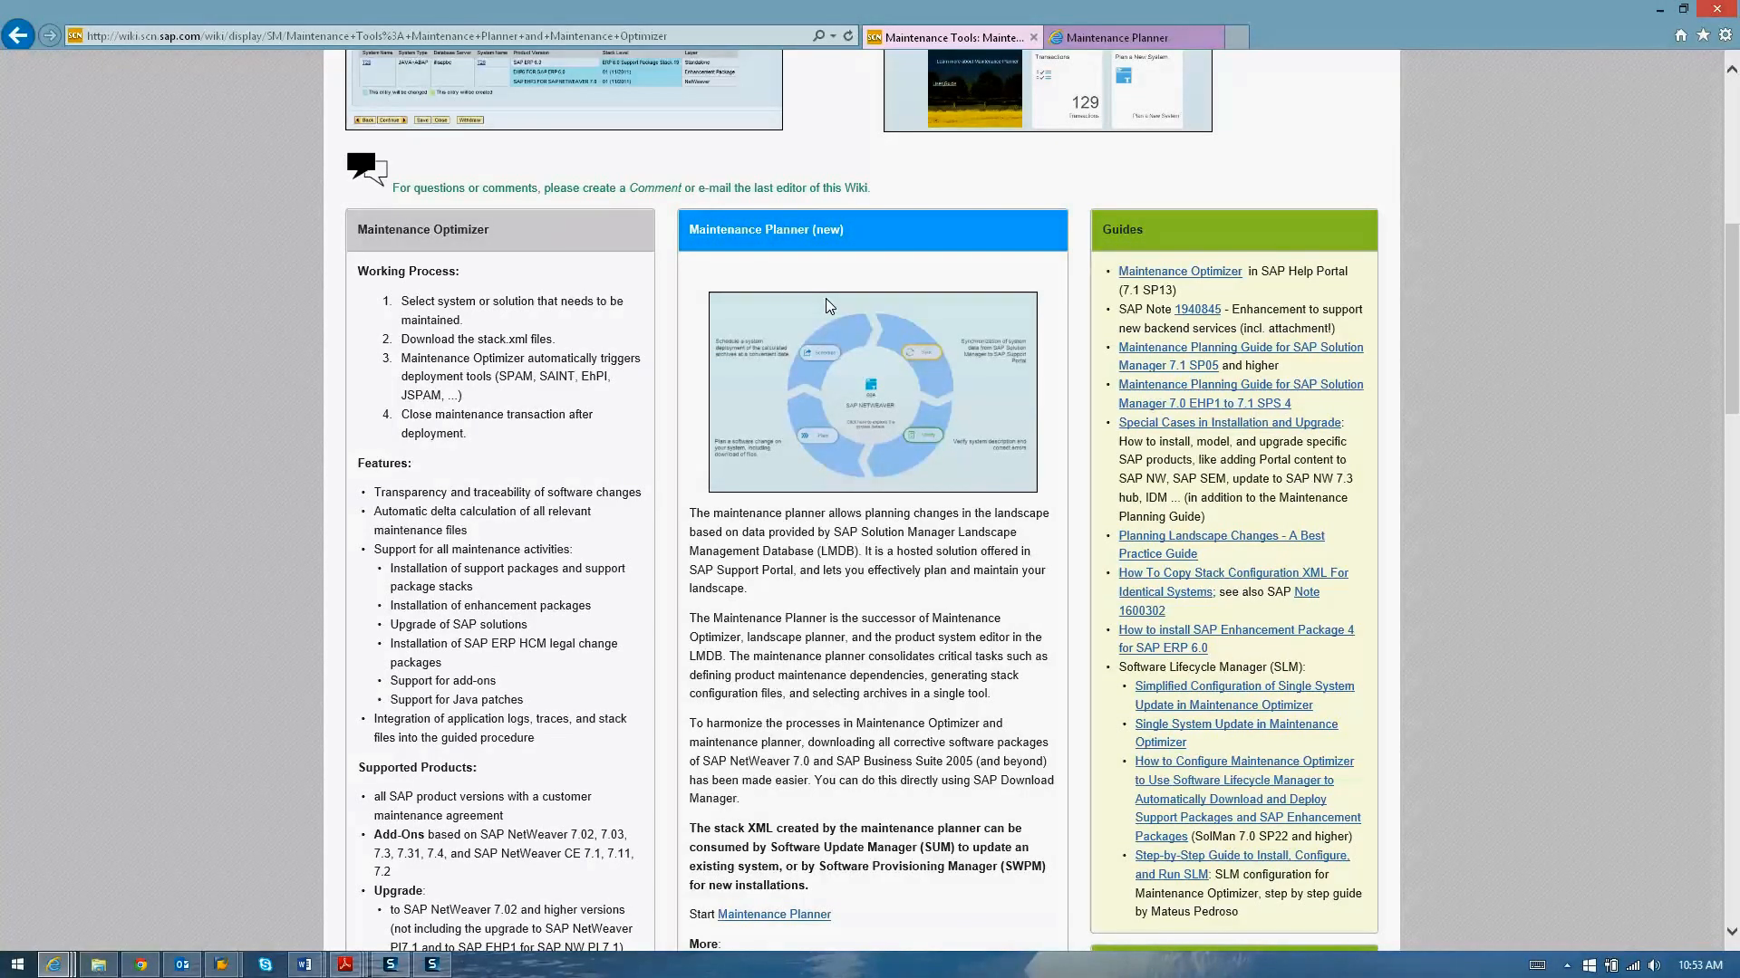
{"action": "key", "text": "ctrl+Tab"}
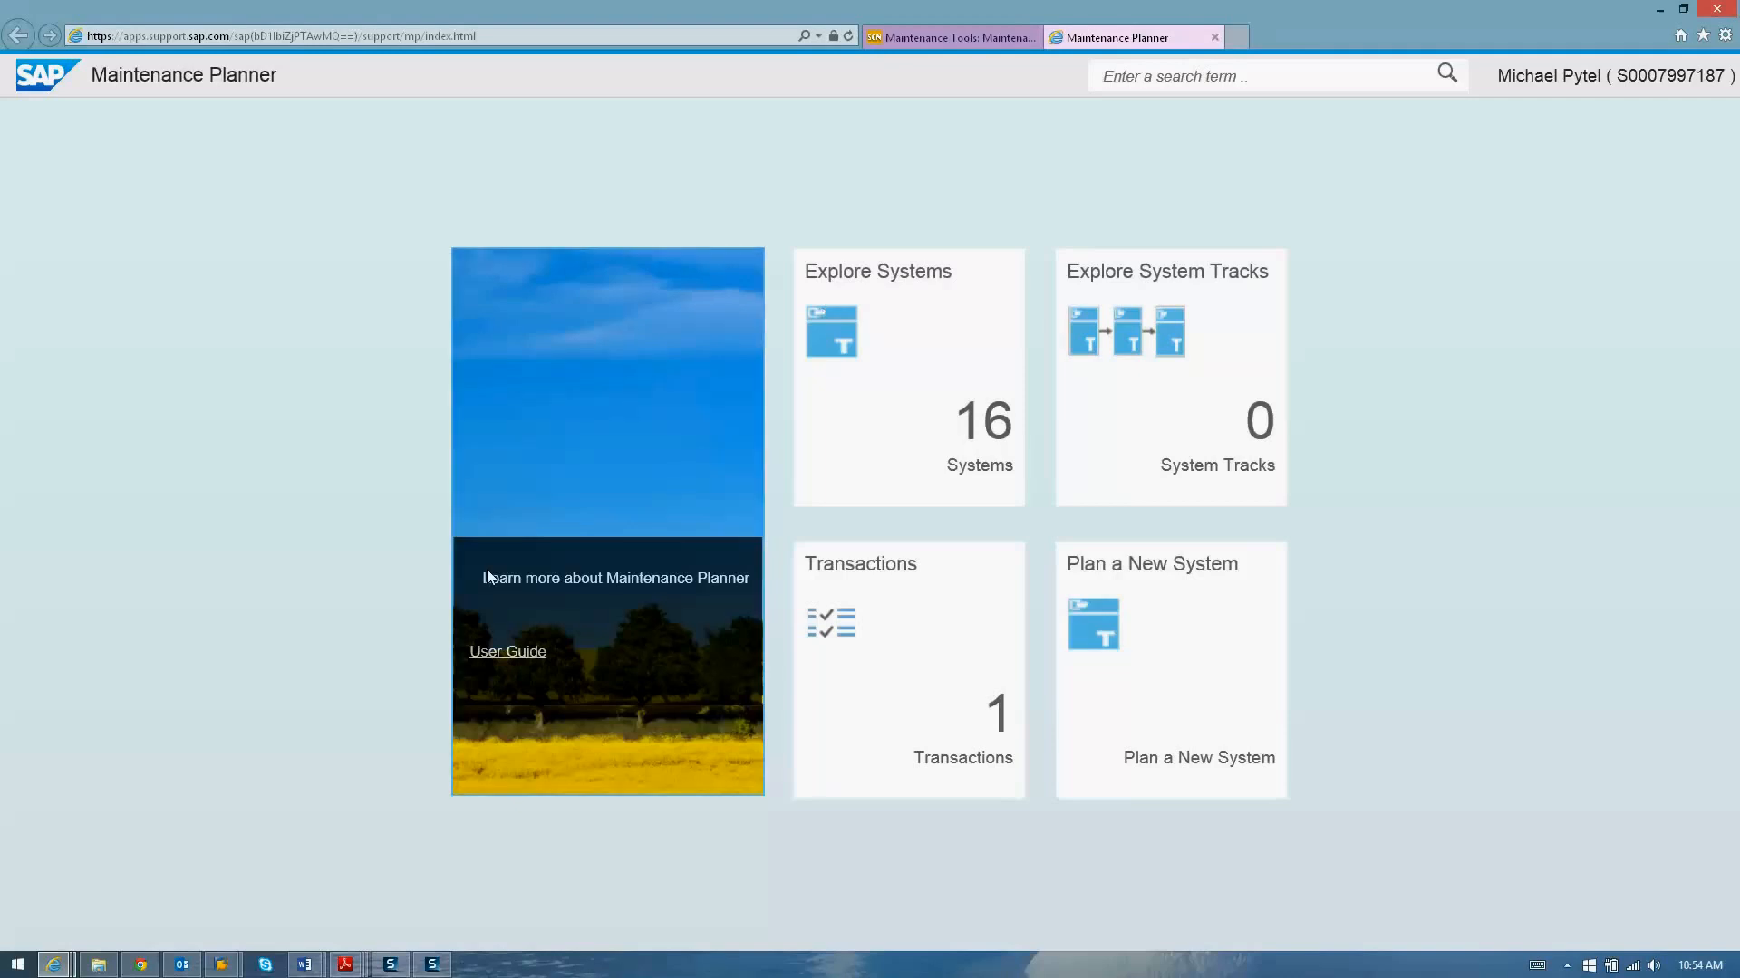
Step: Open SAP Note 2002546 and read how to upload landscape data directly to the customer profile
{"action": "left_click", "coordinate": [60, 968]}
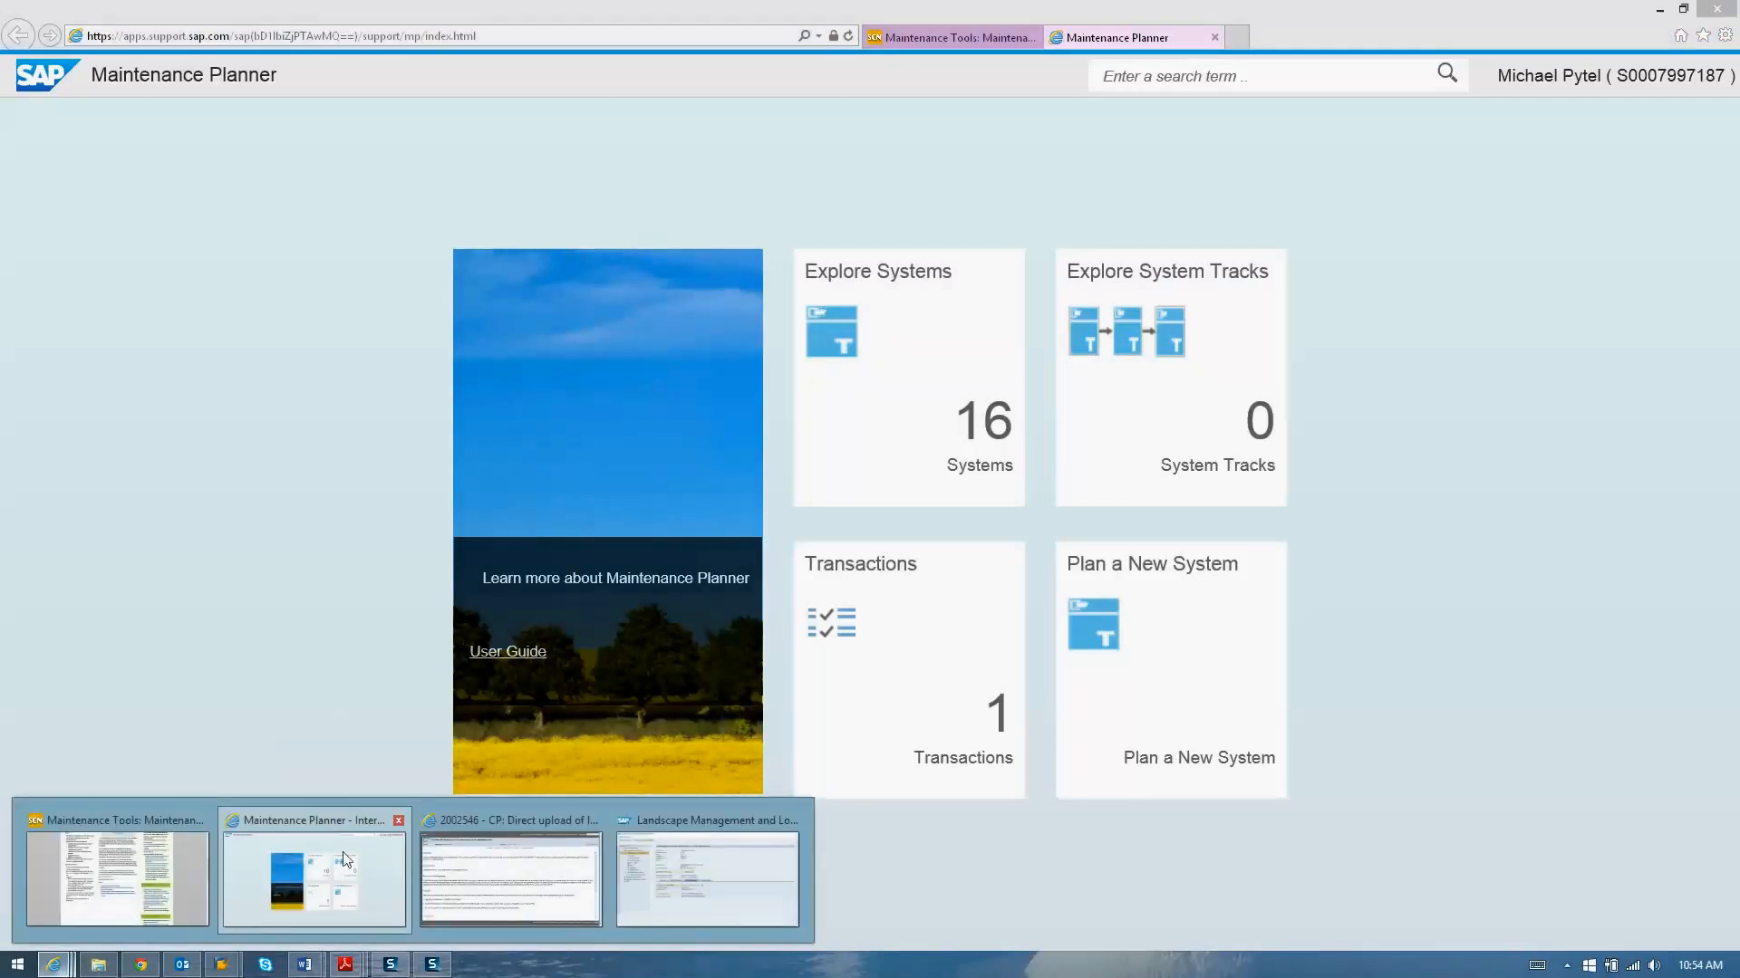
{"action": "left_click", "coordinate": [511, 877]}
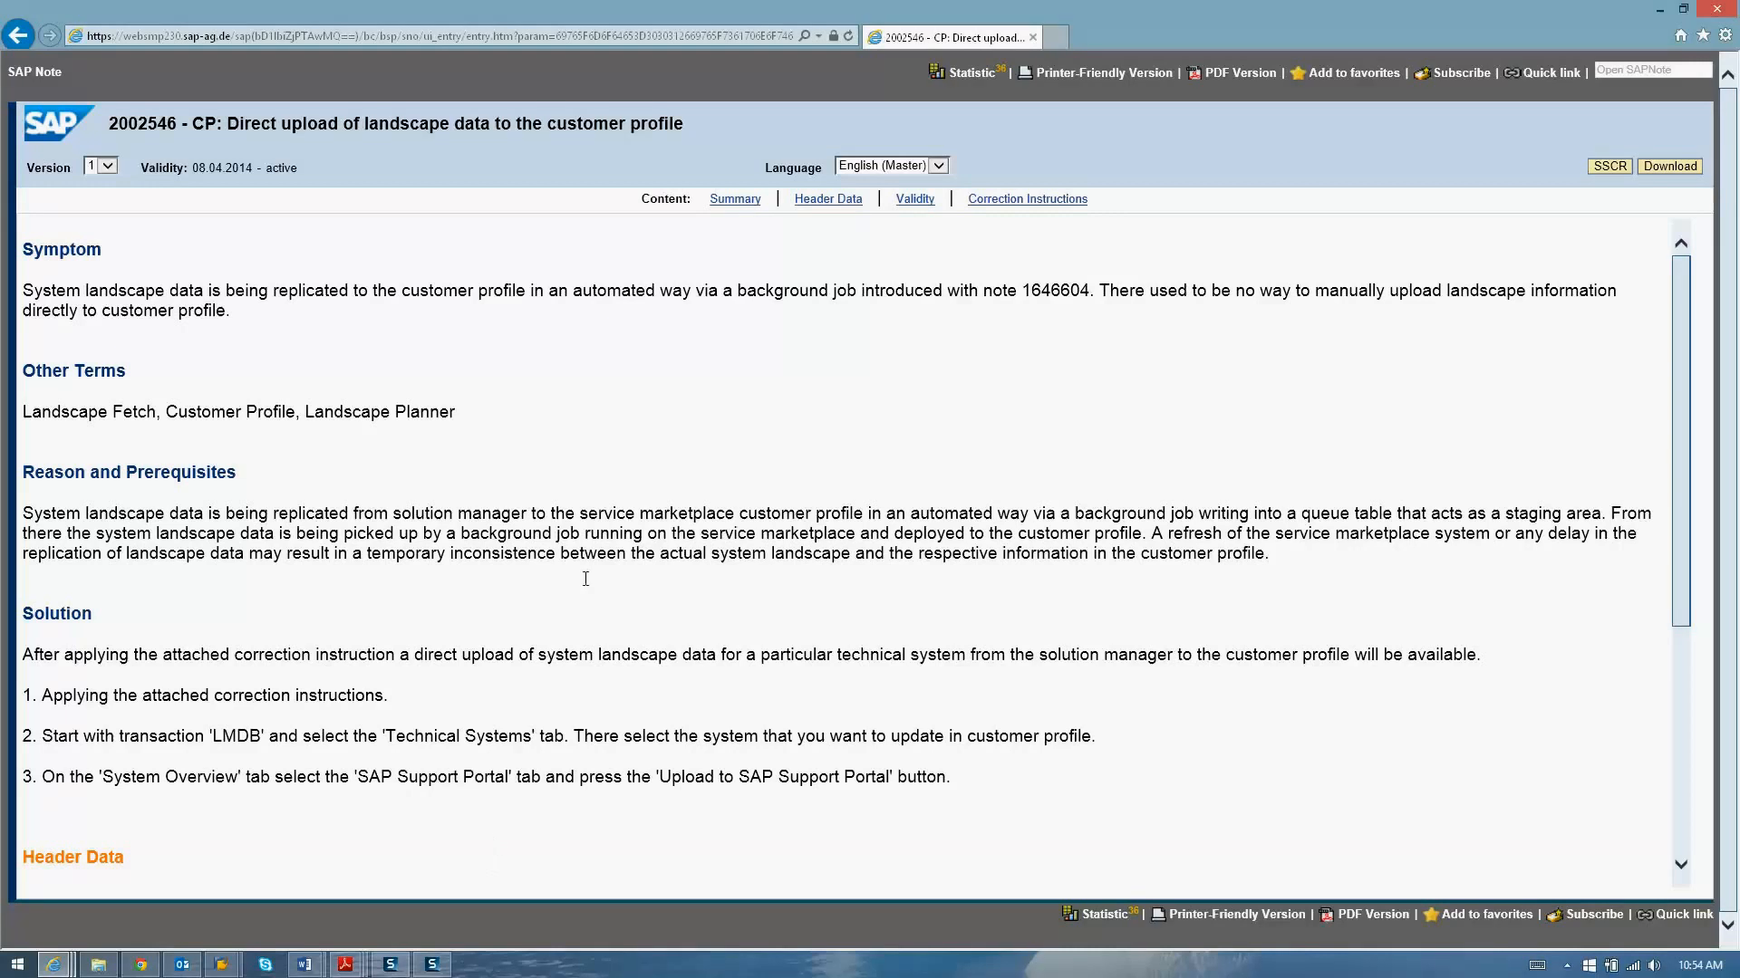
{"action": "scroll", "coordinate": [585, 579], "scroll_direction": "down", "scroll_amount": 5}
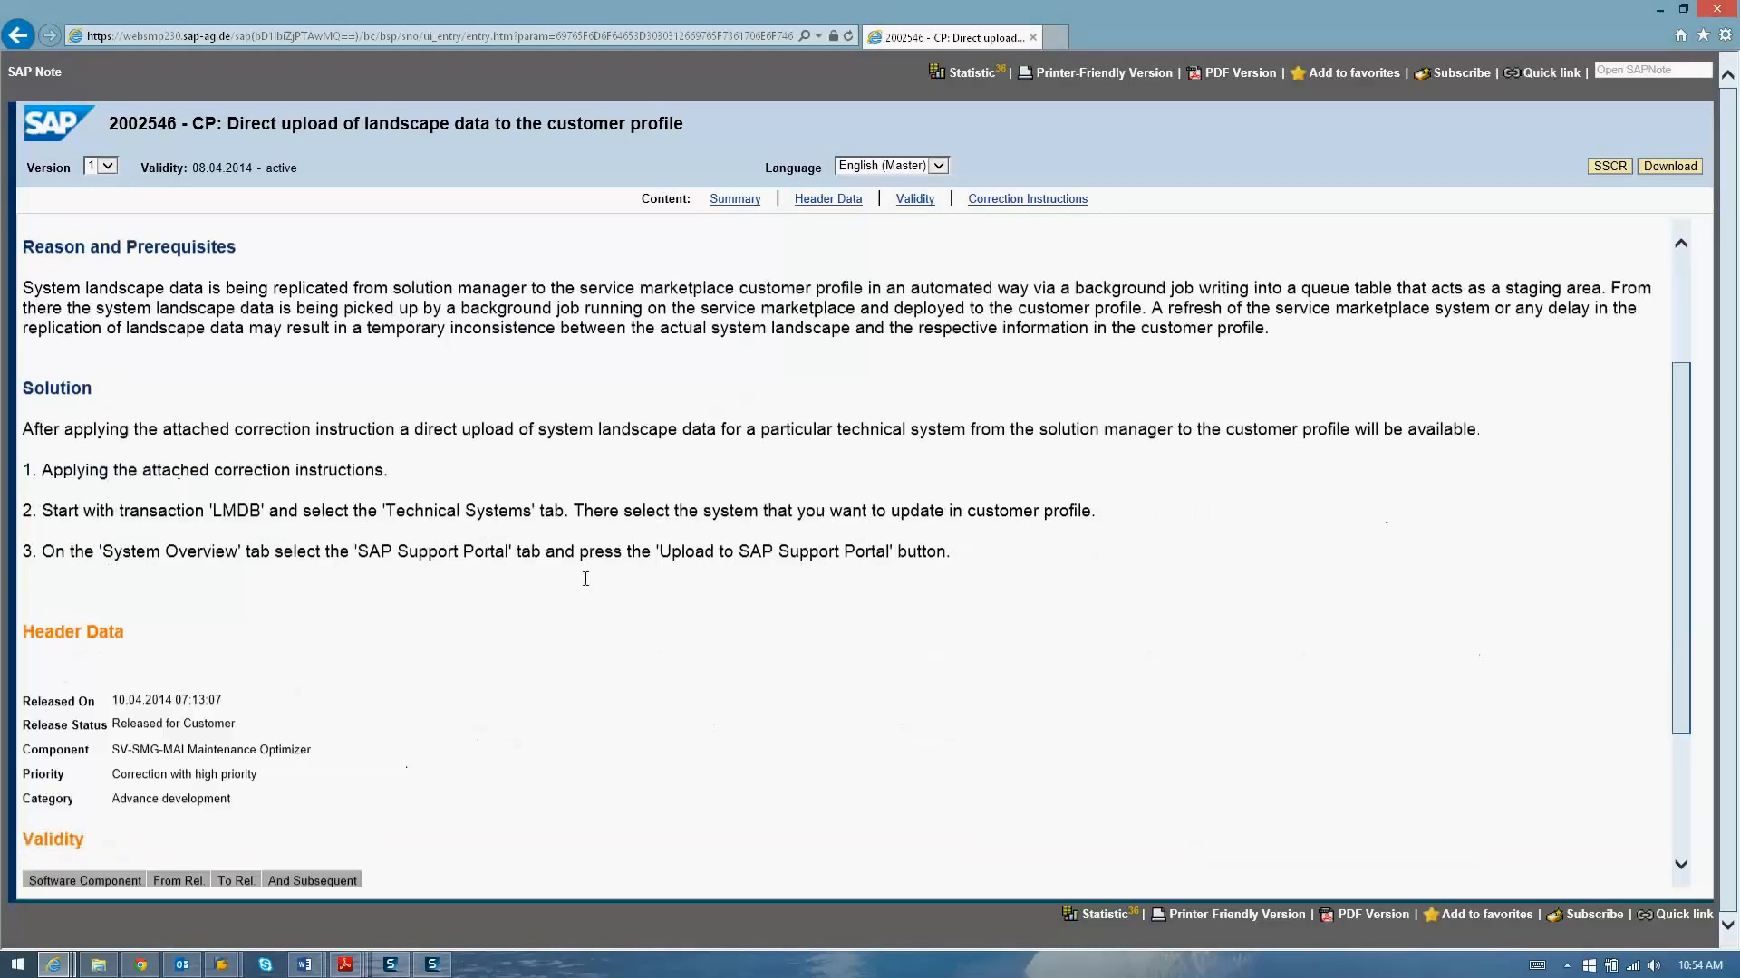
{"action": "scroll", "coordinate": [585, 579], "scroll_direction": "up", "scroll_amount": 5}
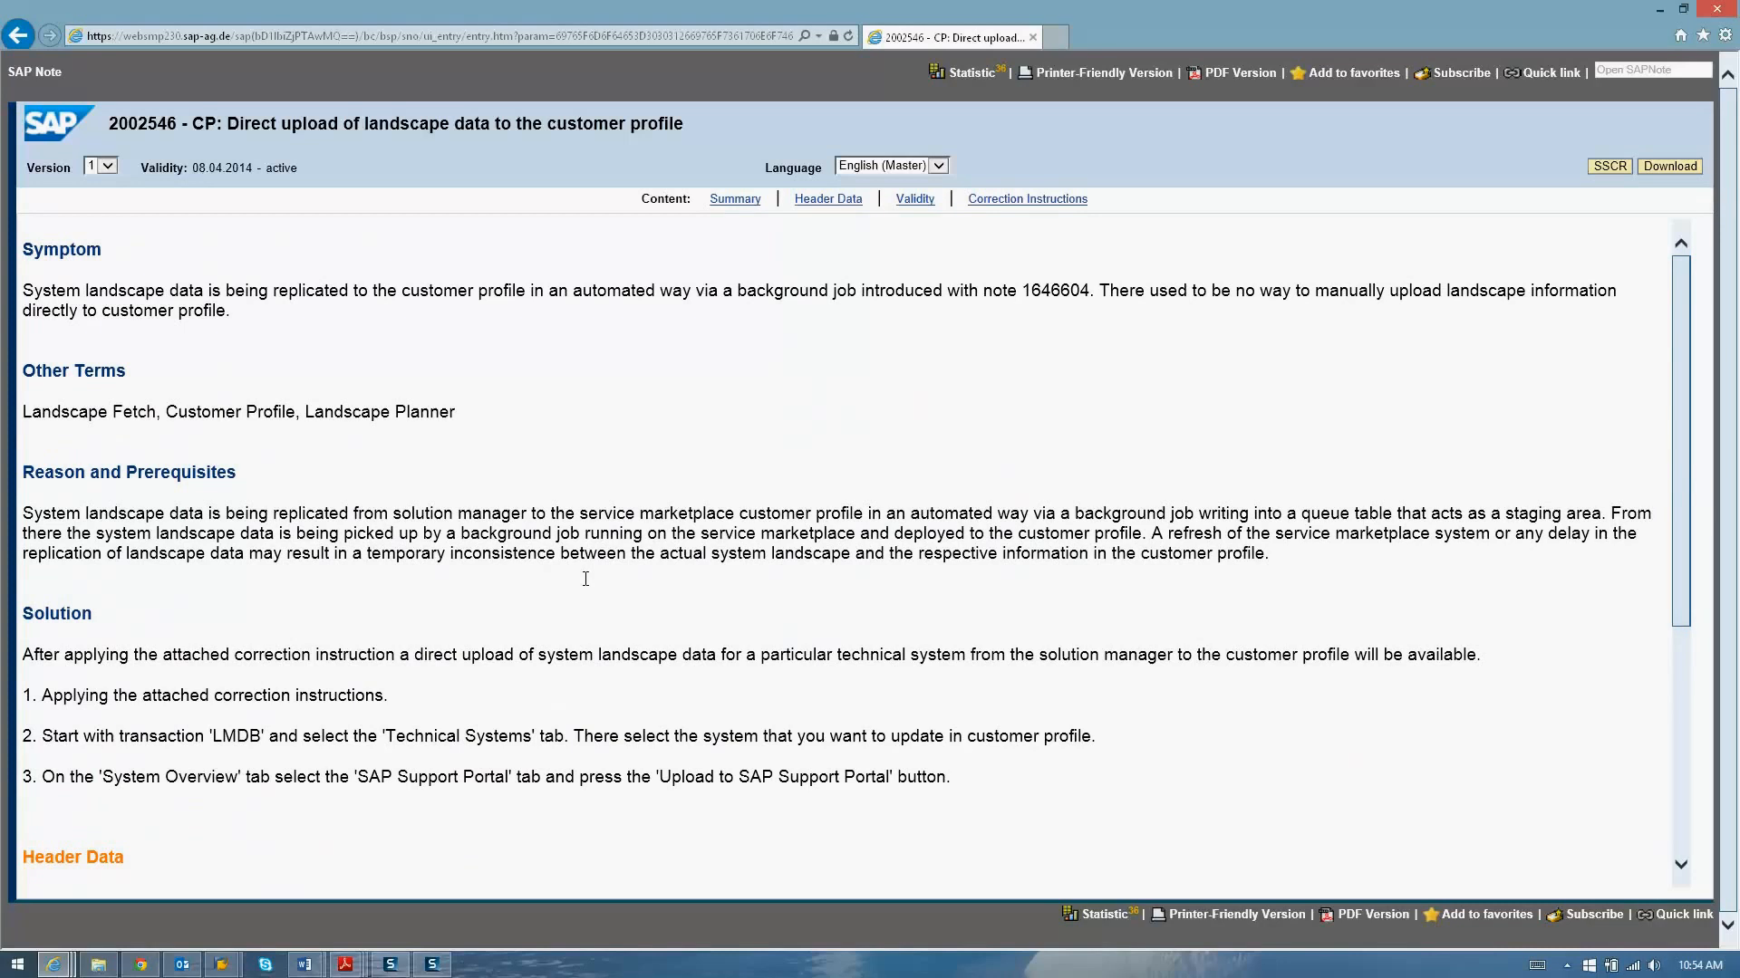
Step: Switch to the Landscape Management window and return to the LMDB start screen
{"action": "left_click", "coordinate": [54, 964]}
{"action": "left_click", "coordinate": [686, 906]}
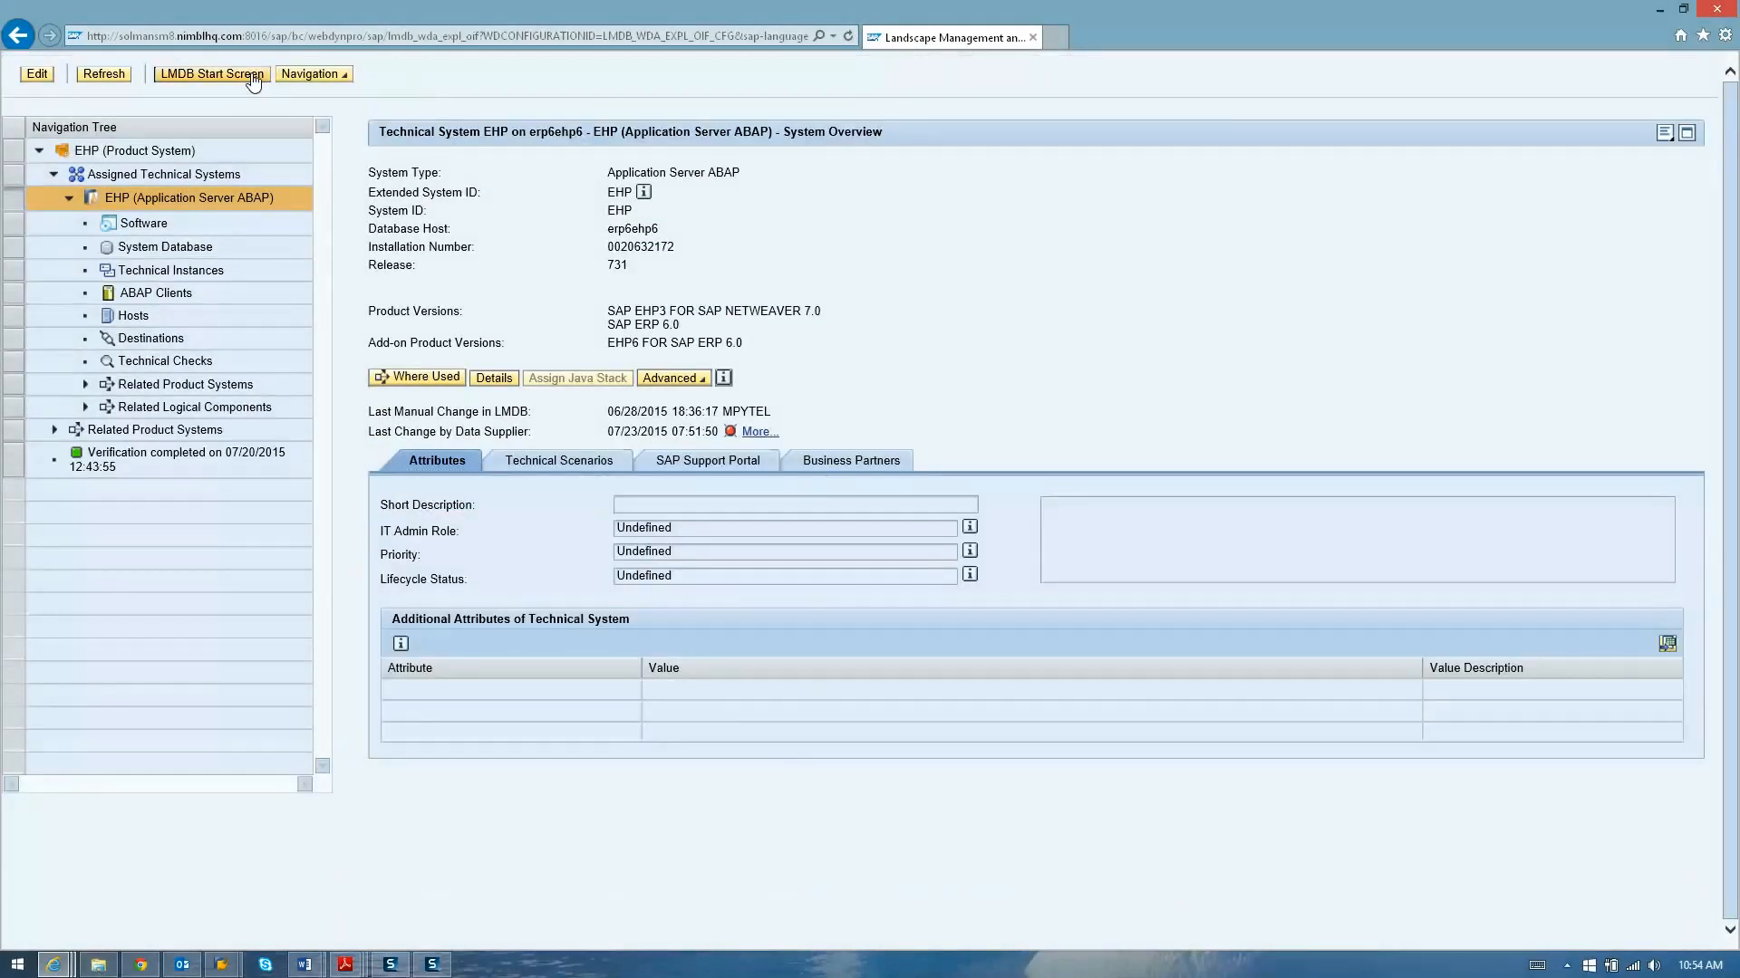
{"action": "left_click", "coordinate": [254, 78]}
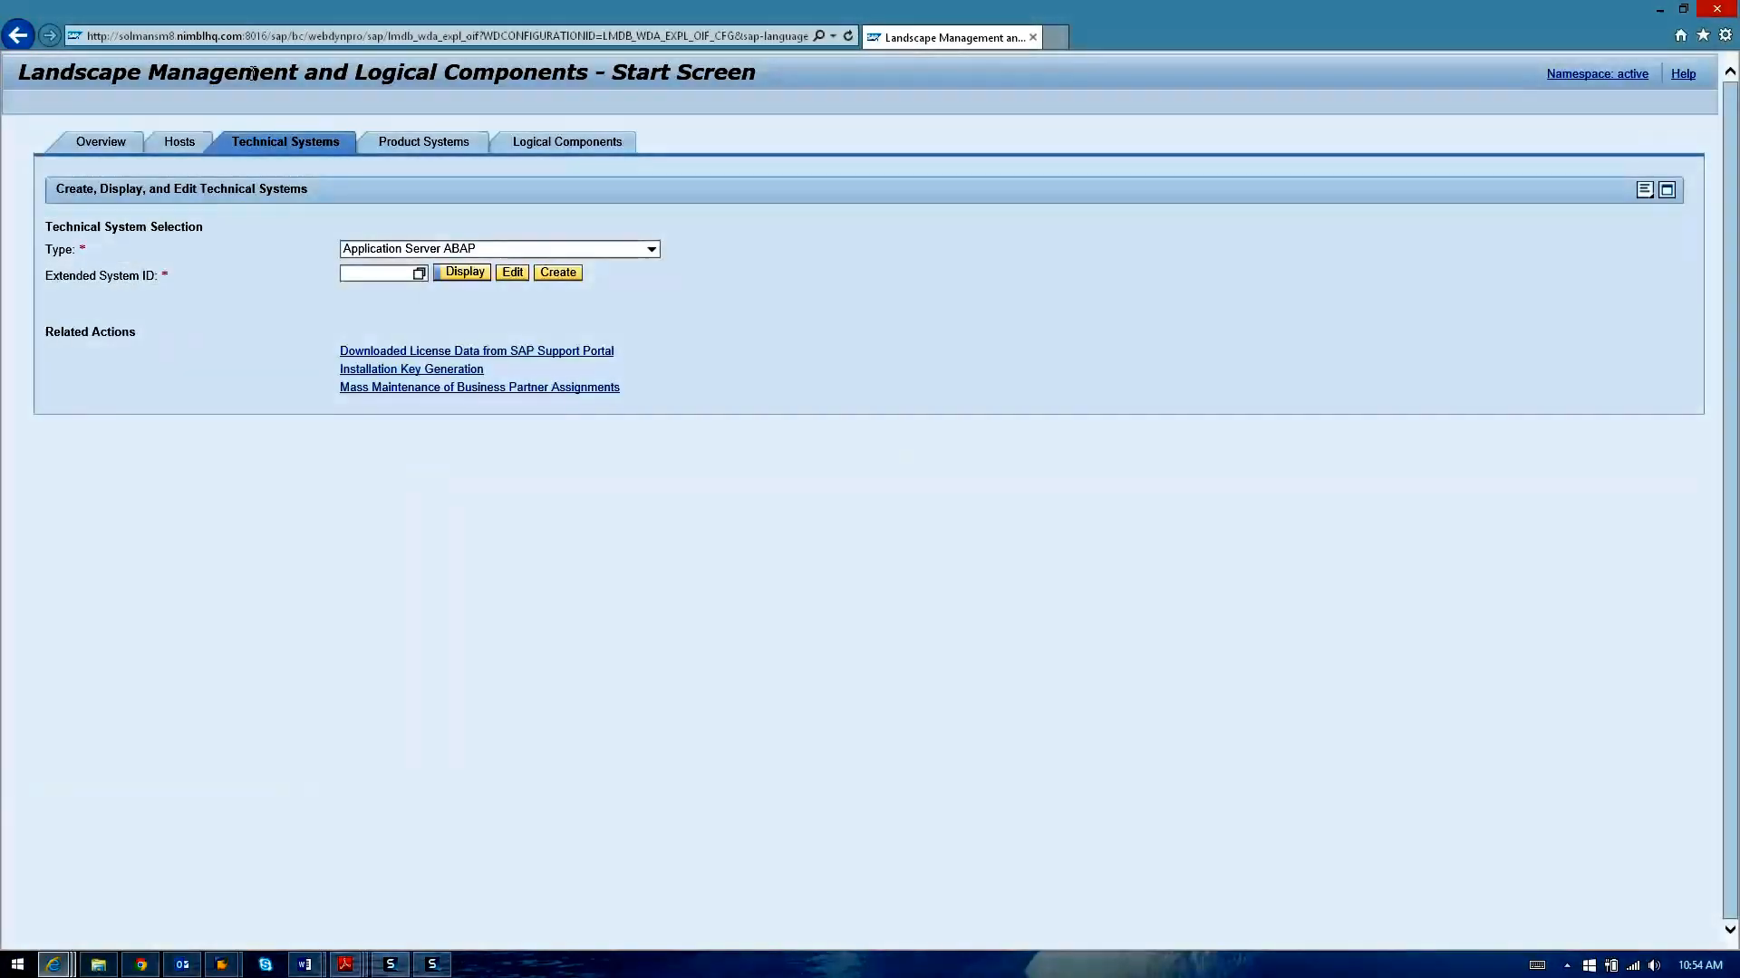
Step: Display the Application Server ABAP technical system EHP and upload its data to the SAP Support Portal
{"action": "left_click", "coordinate": [375, 275]}
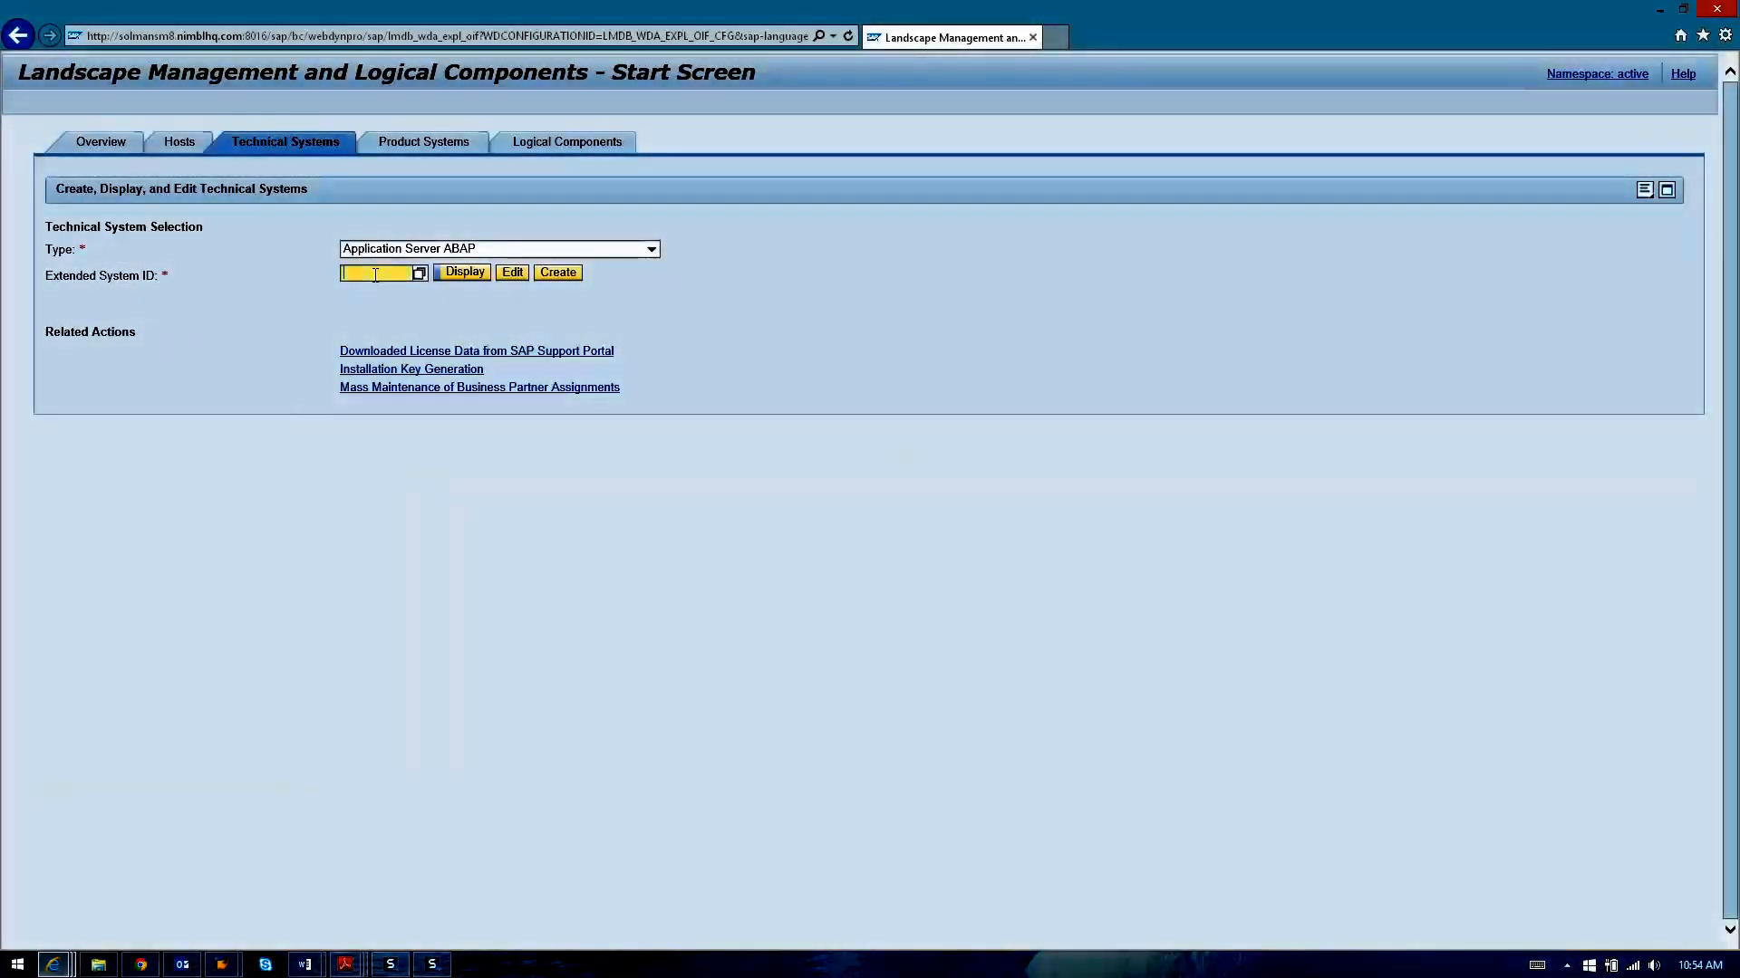
{"action": "type", "text": "EHP"}
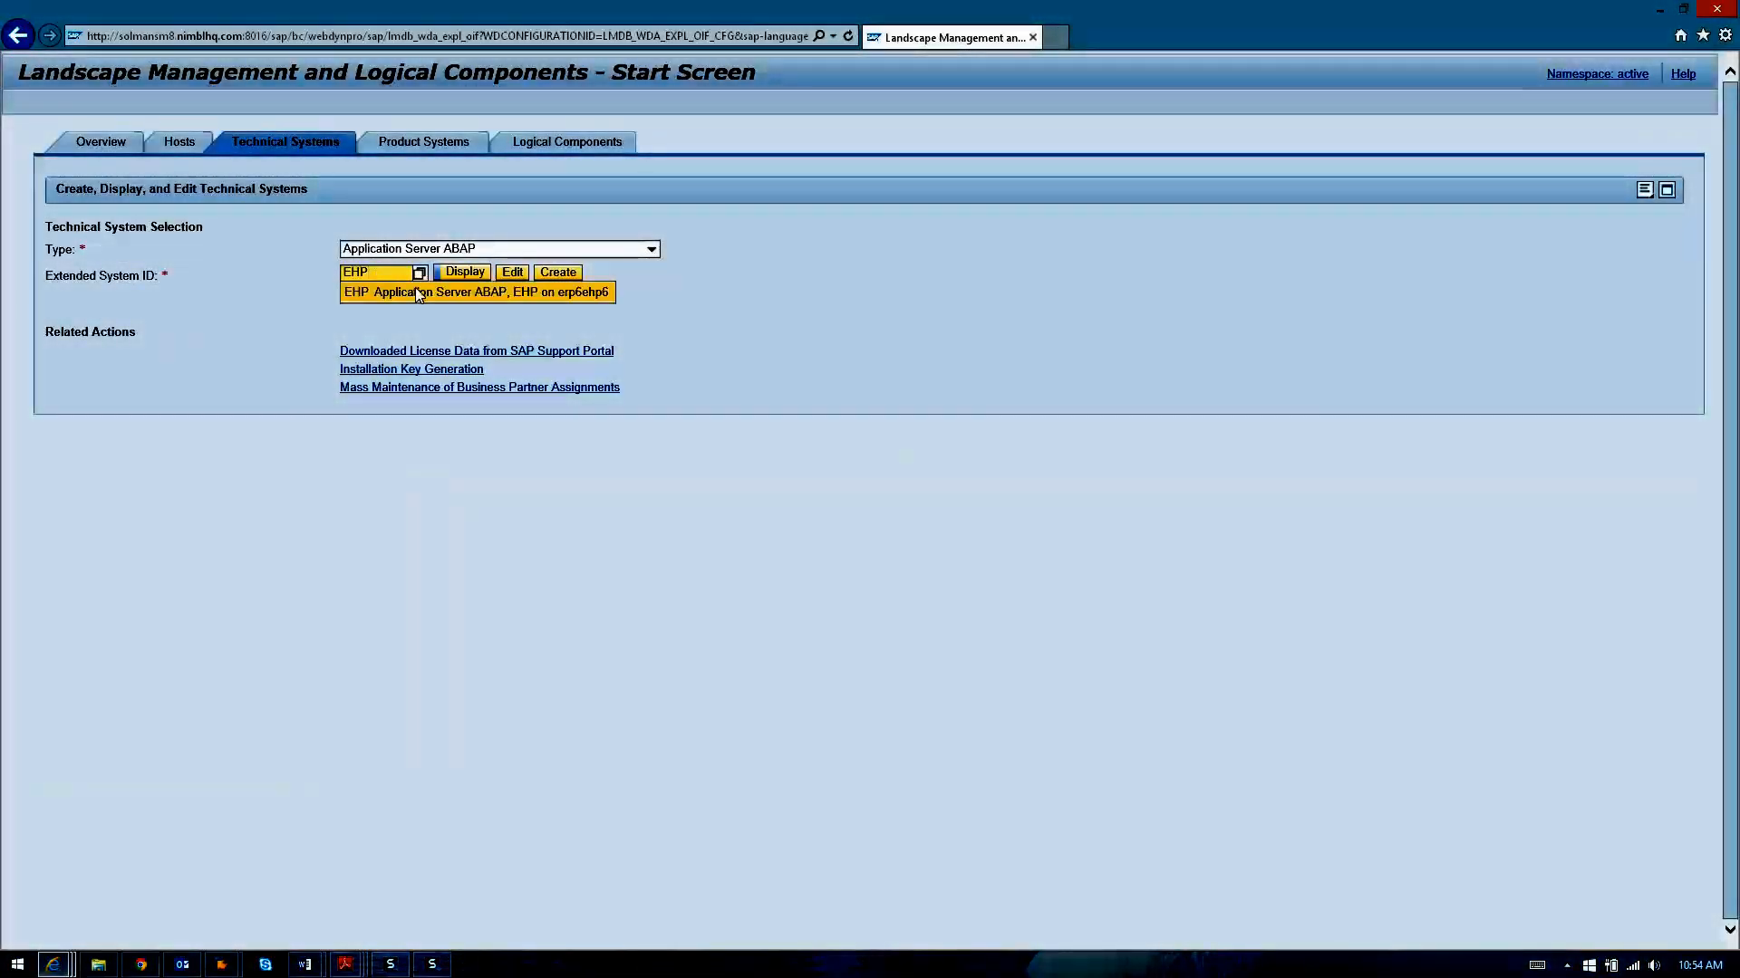
{"action": "left_click", "coordinate": [420, 293]}
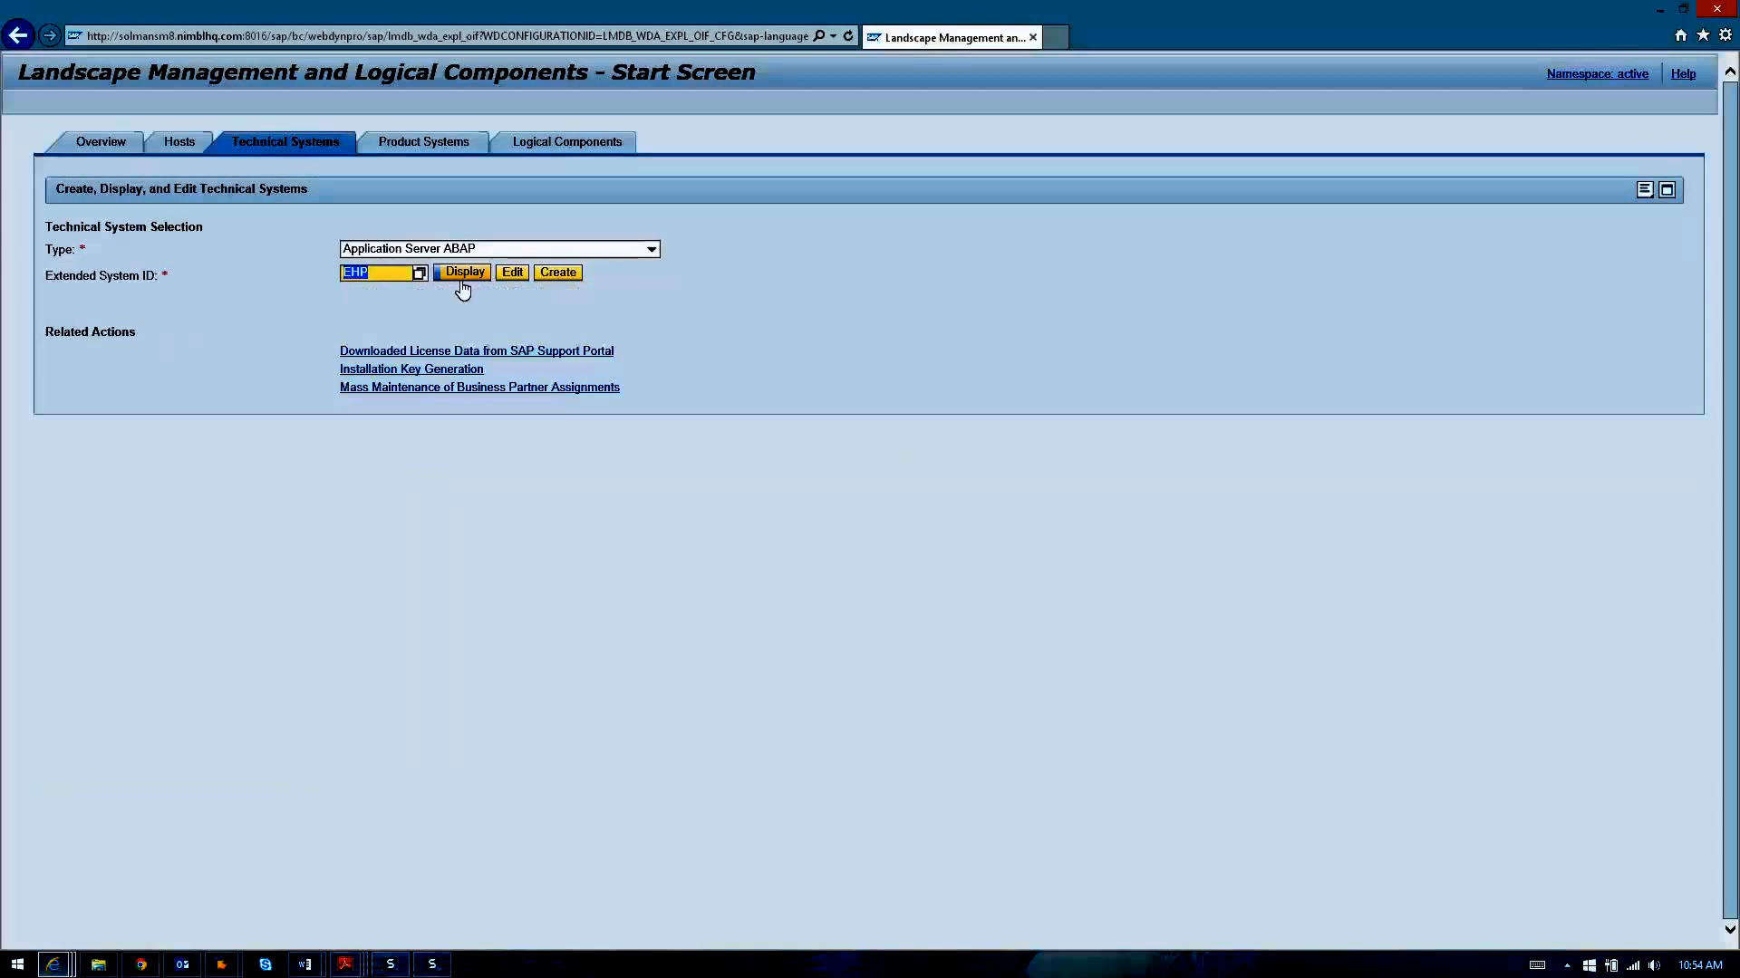
{"action": "left_click", "coordinate": [462, 273]}
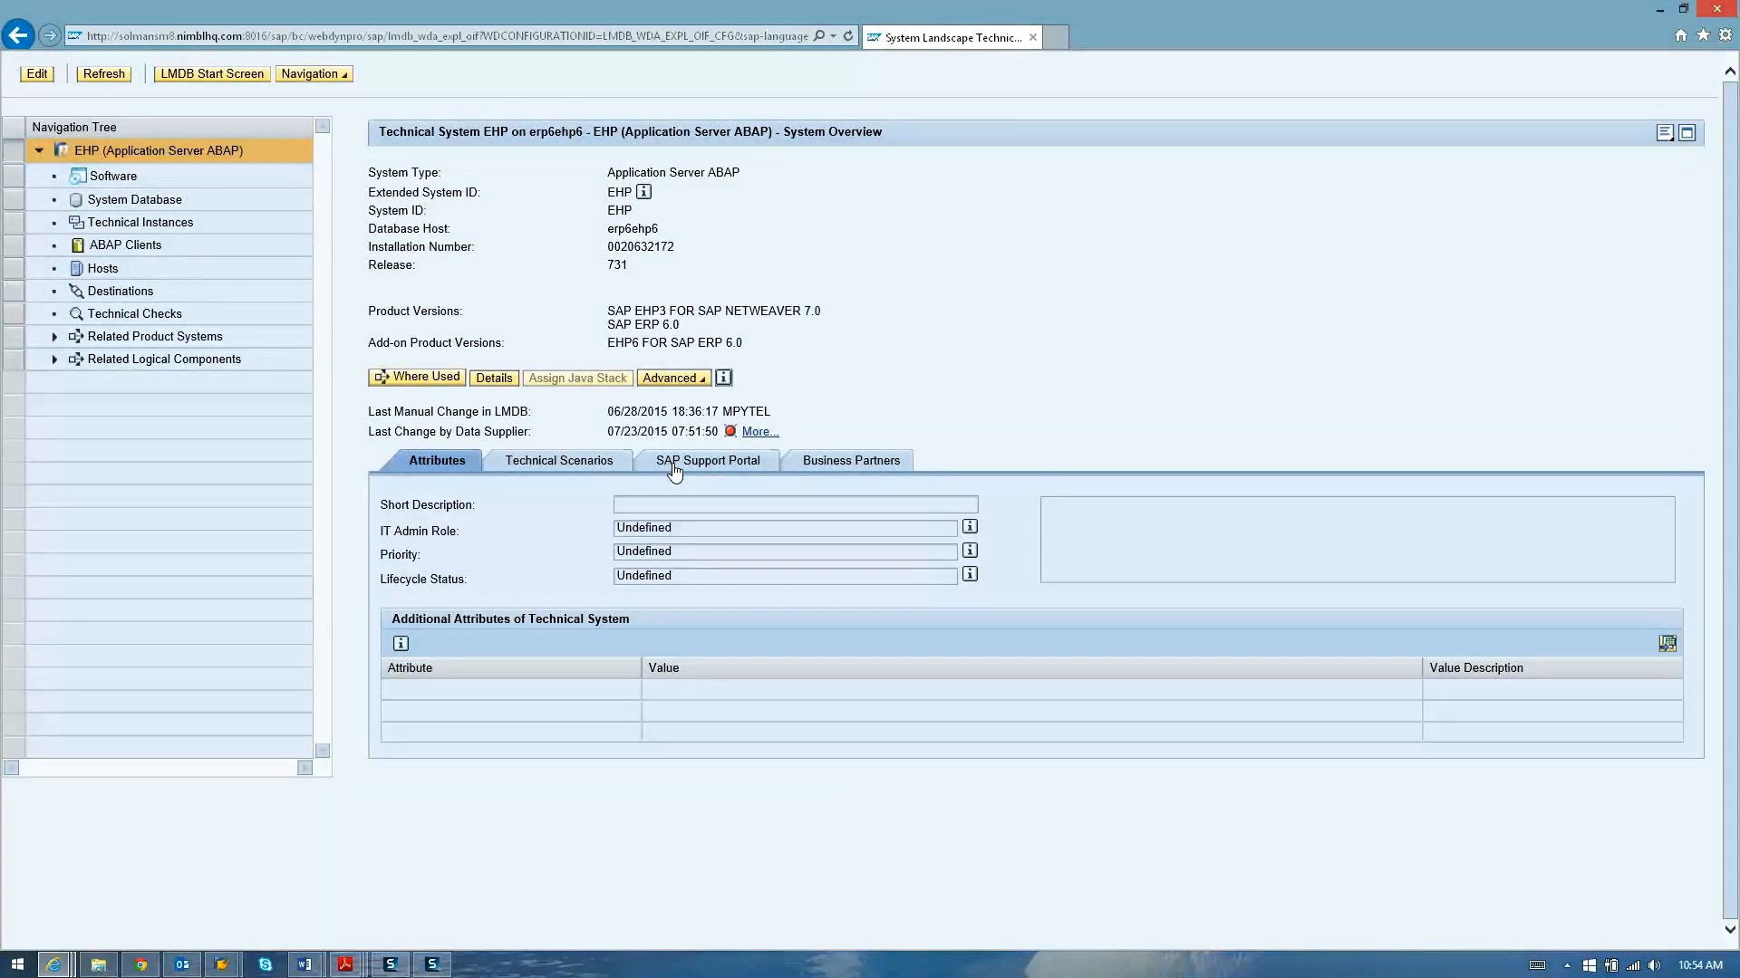
{"action": "left_click", "coordinate": [674, 463]}
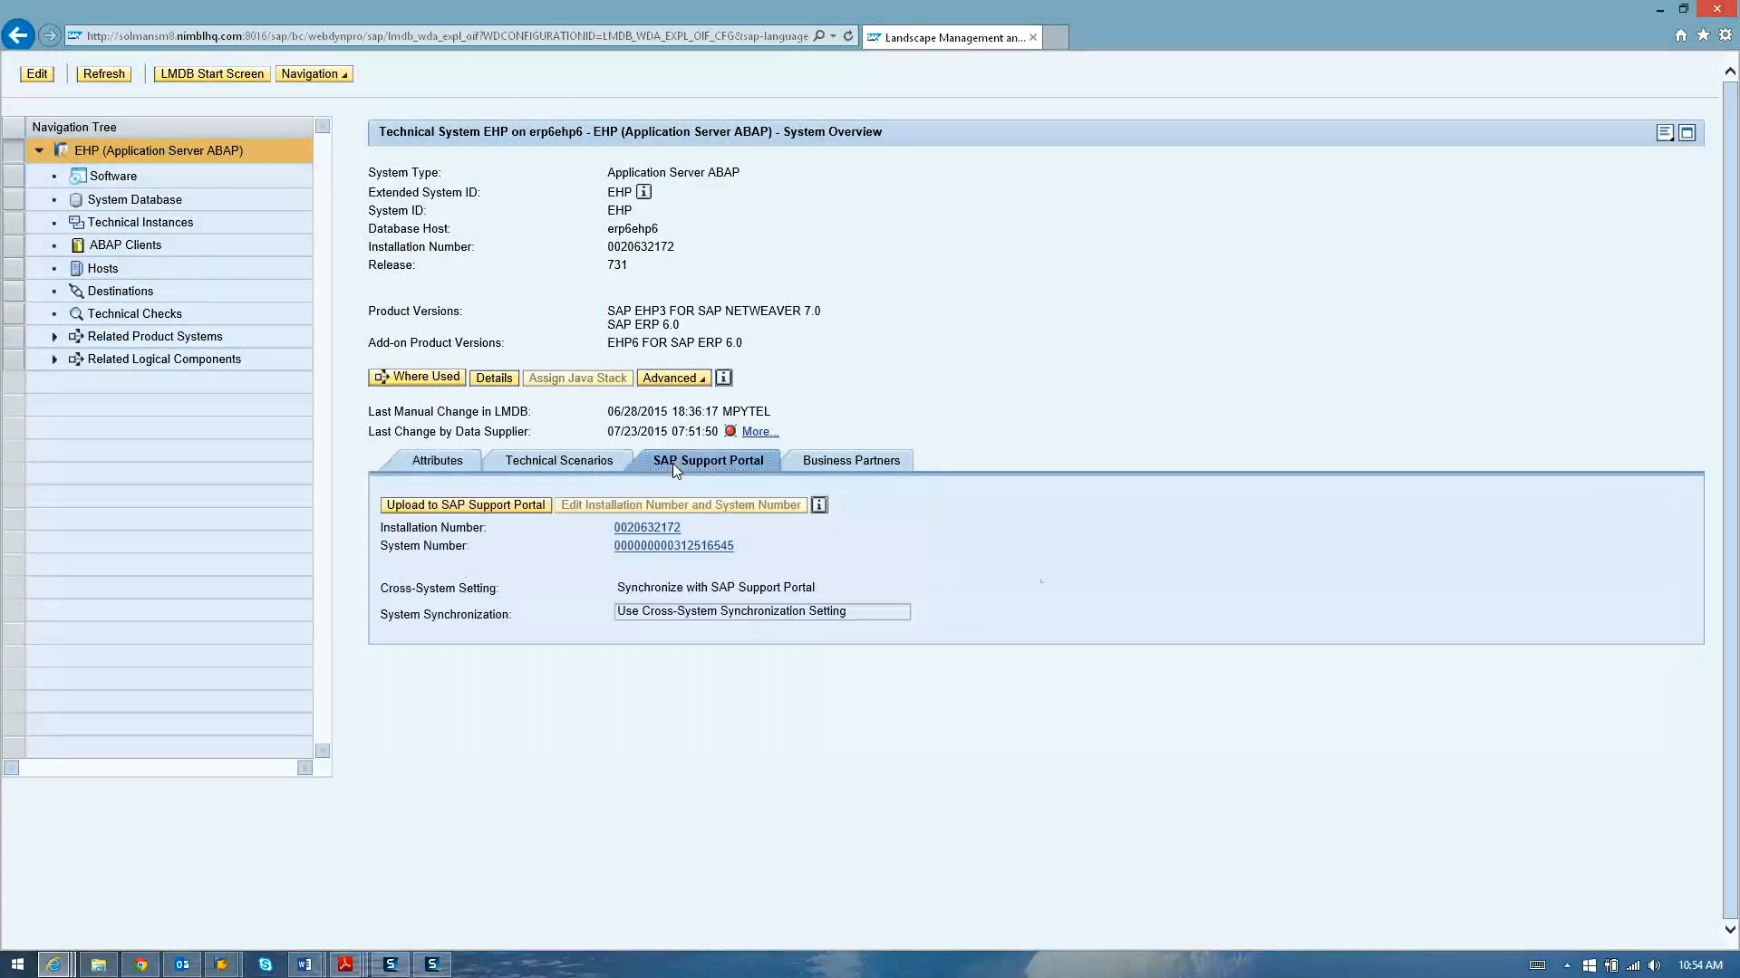
{"action": "left_click", "coordinate": [517, 514]}
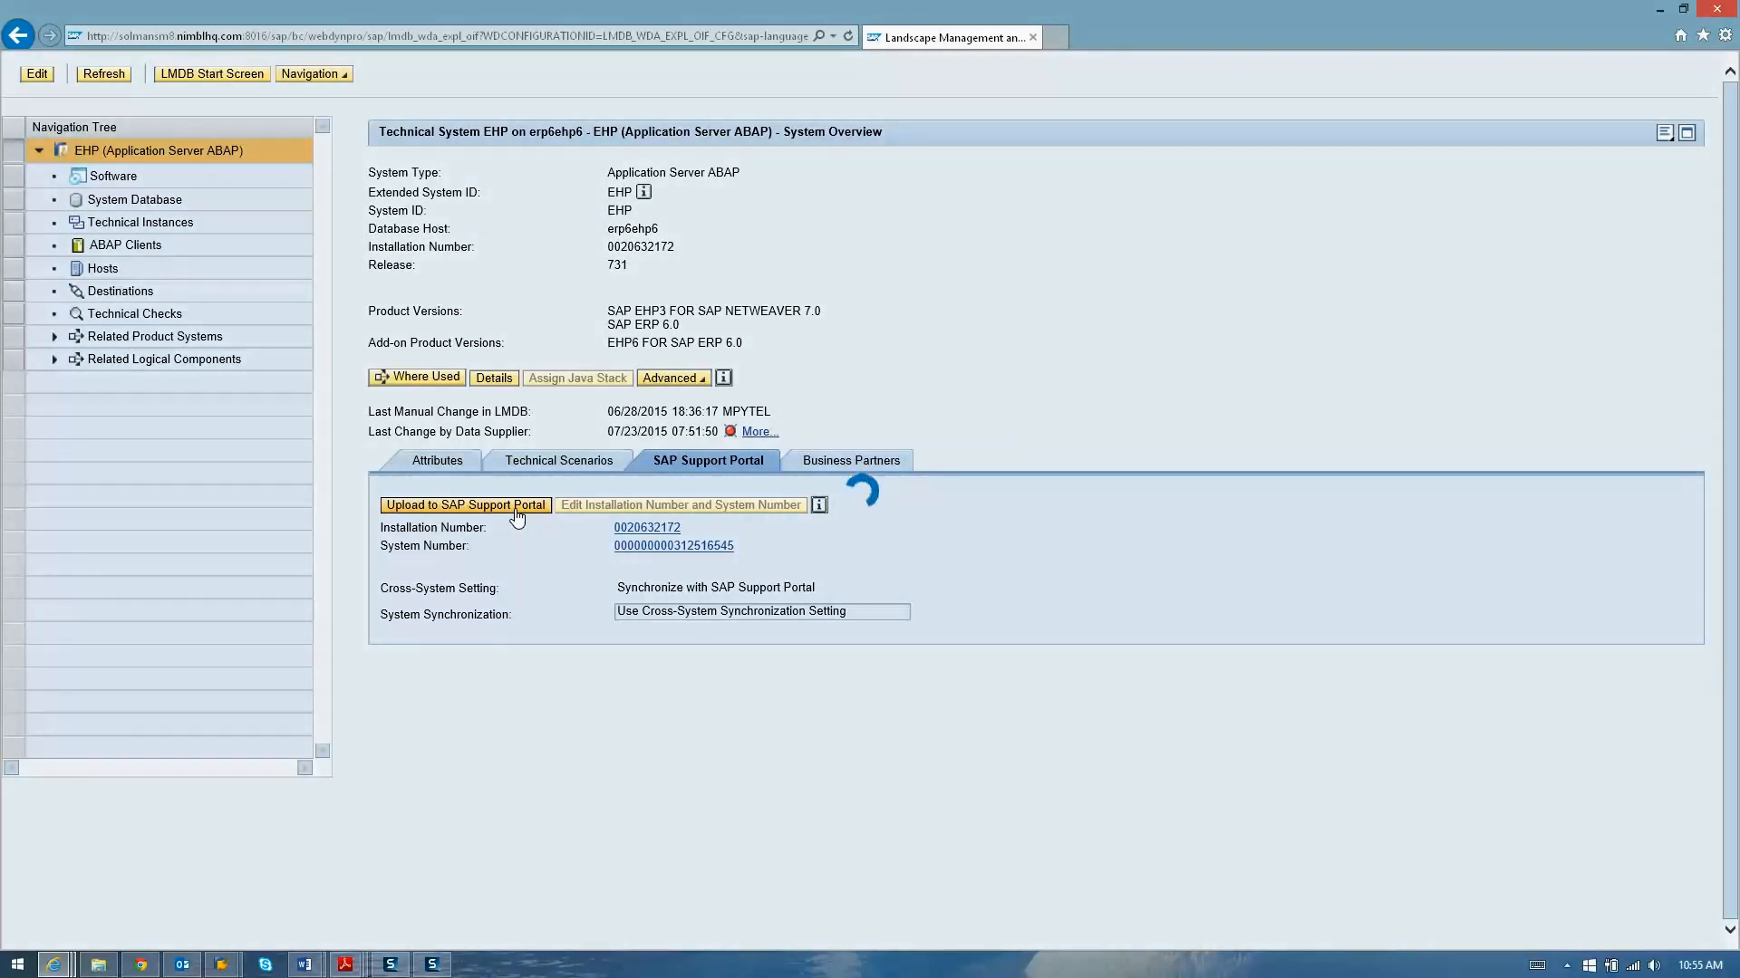
Step: Switch back to Maintenance Planner and open the maintenance cycle of system ECD from the explored systems
{"action": "key", "text": "alt+Tab"}
{"action": "key", "text": "alt+Tab"}
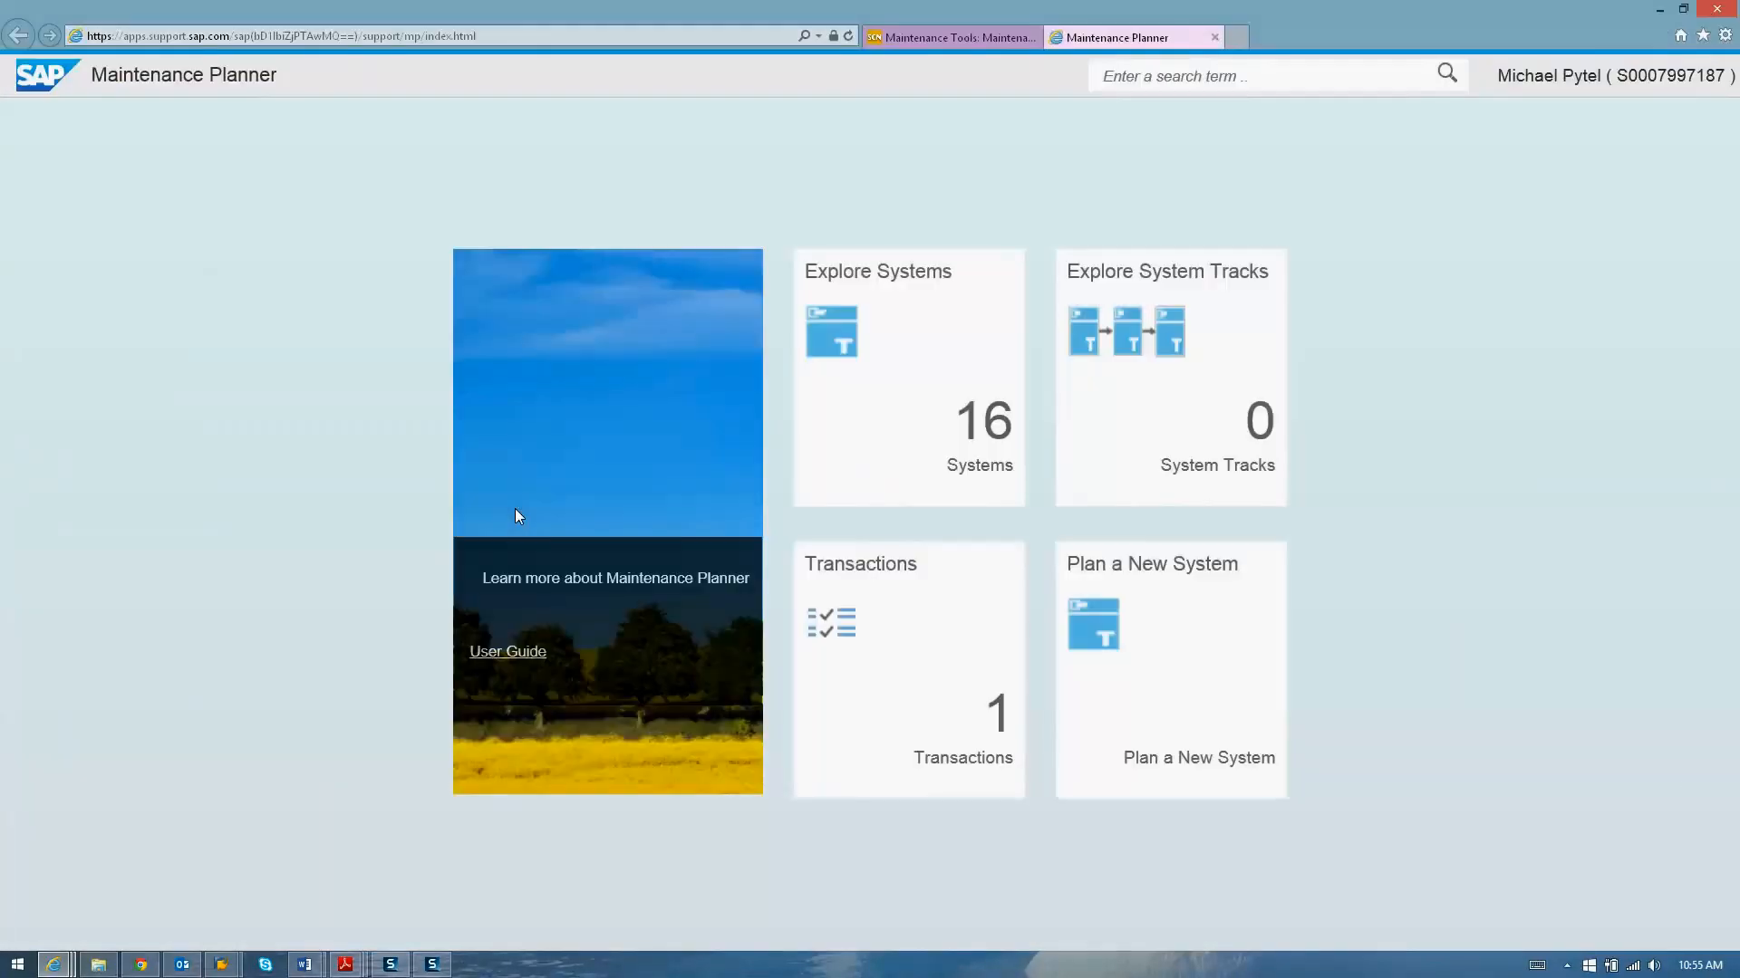
{"action": "left_click", "coordinate": [920, 448]}
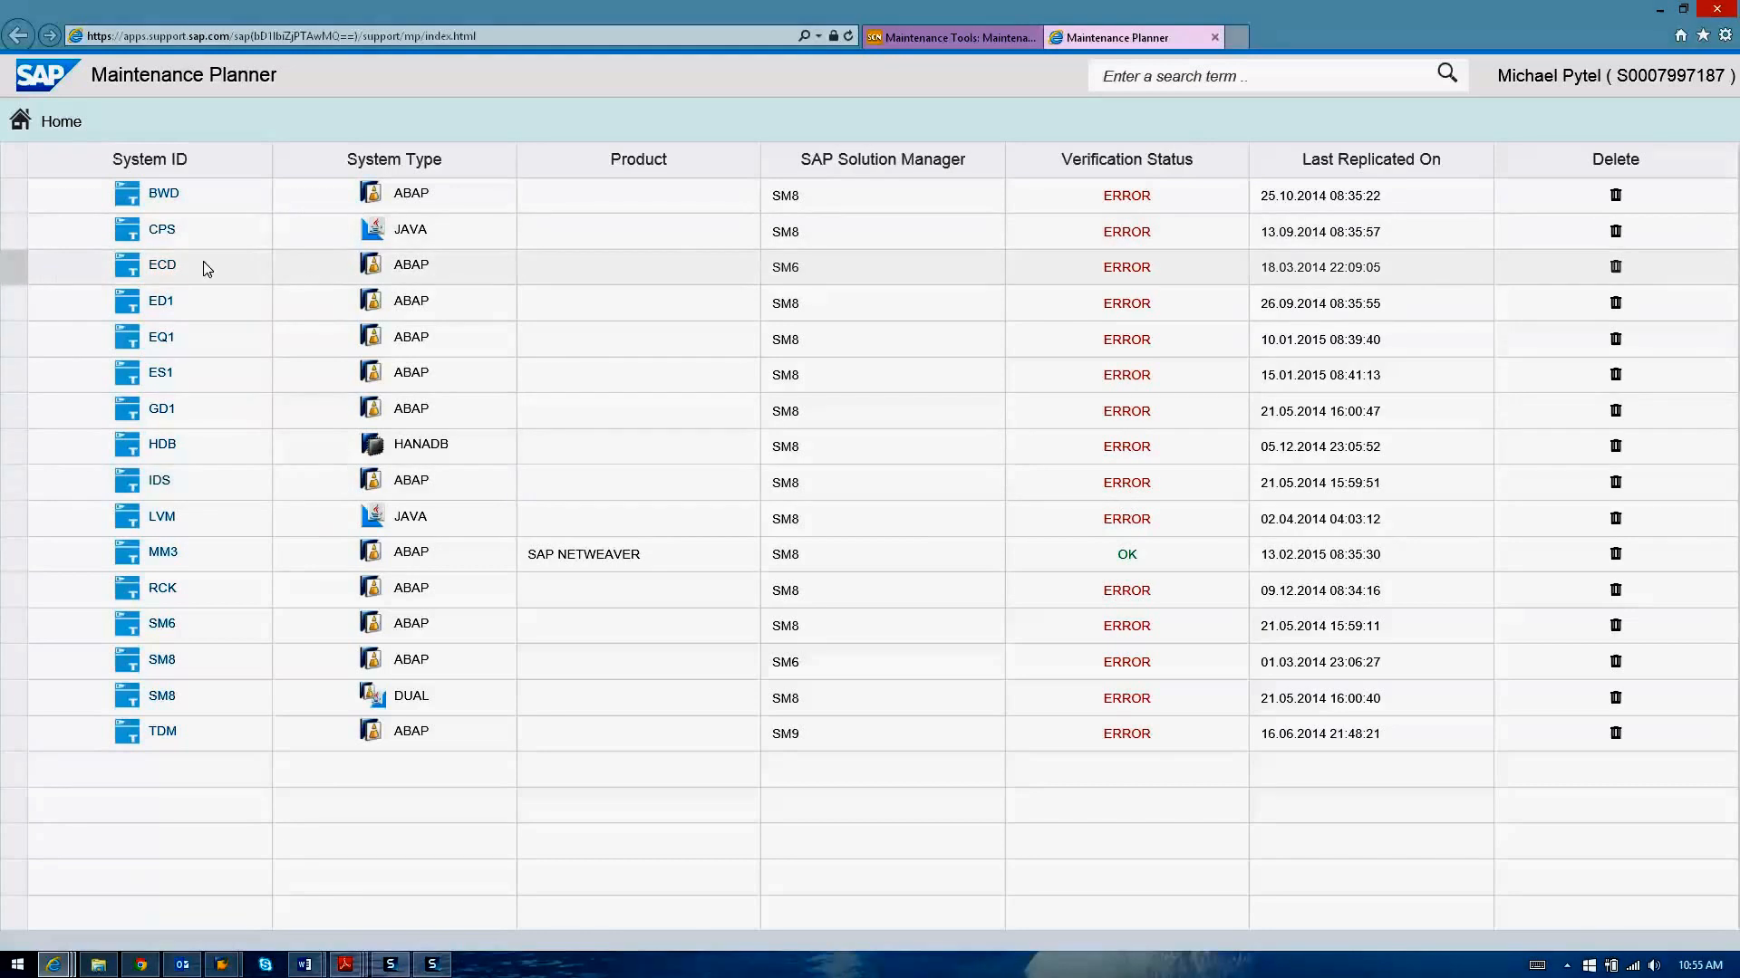
{"action": "left_click", "coordinate": [161, 269]}
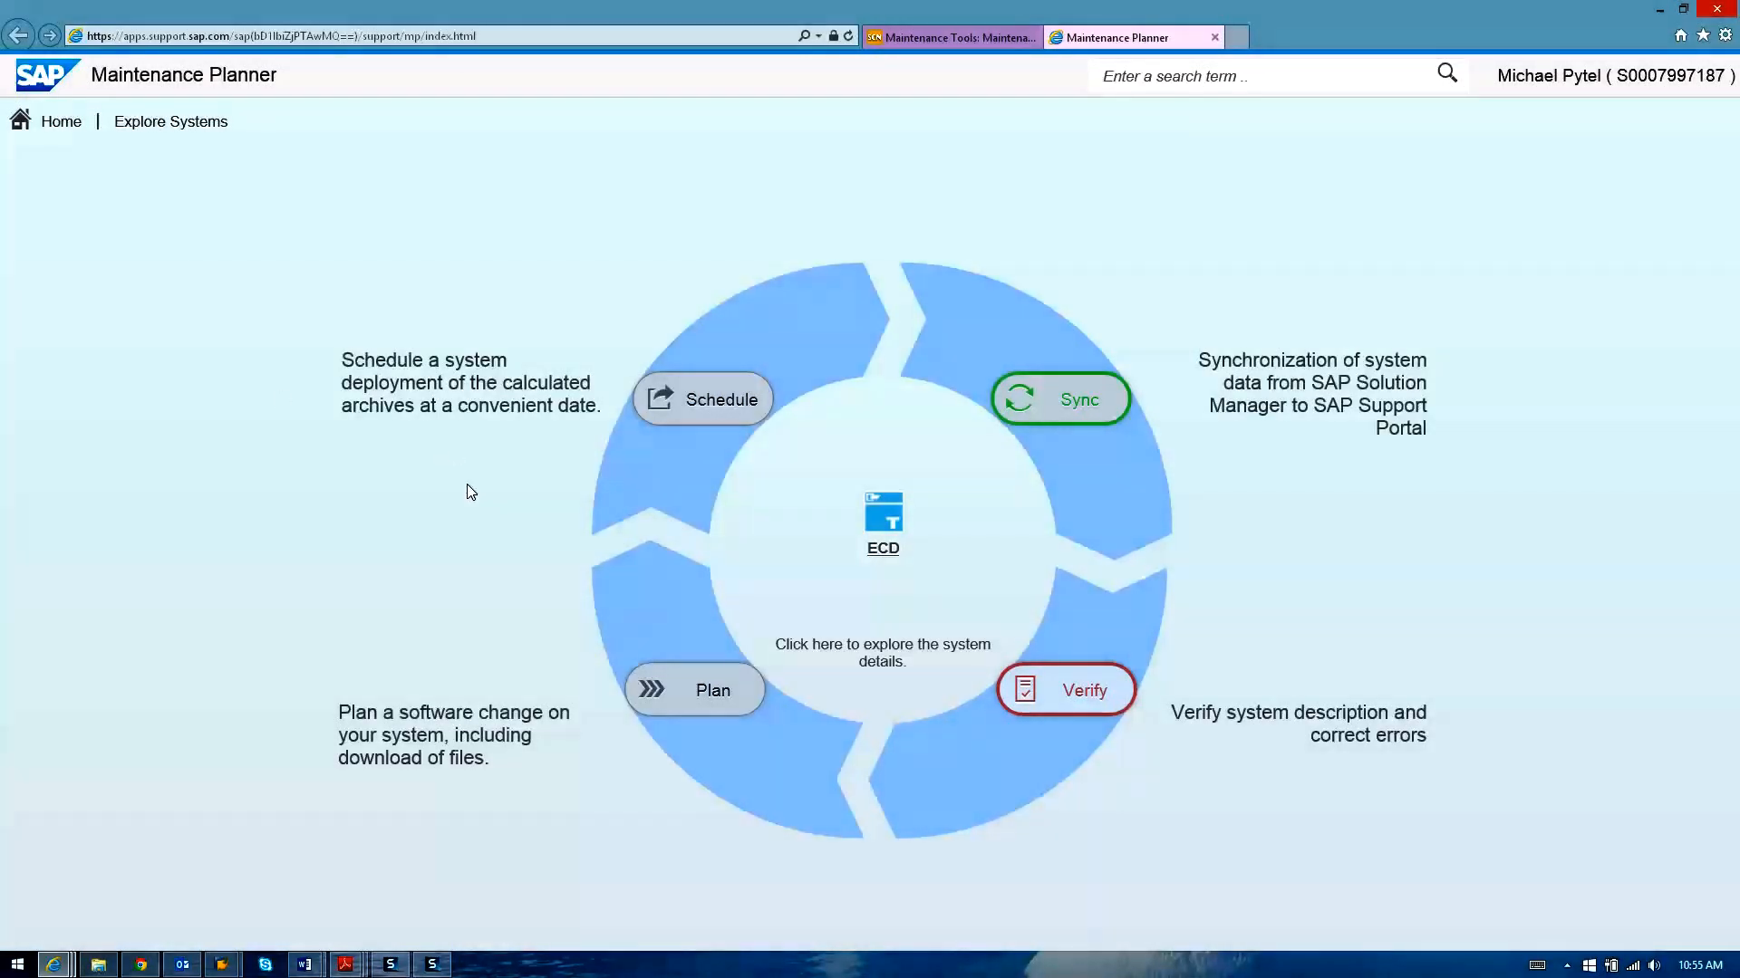
Step: Verify the products and dependencies of system ECD through to completion and save the verification
{"action": "left_click", "coordinate": [1073, 714]}
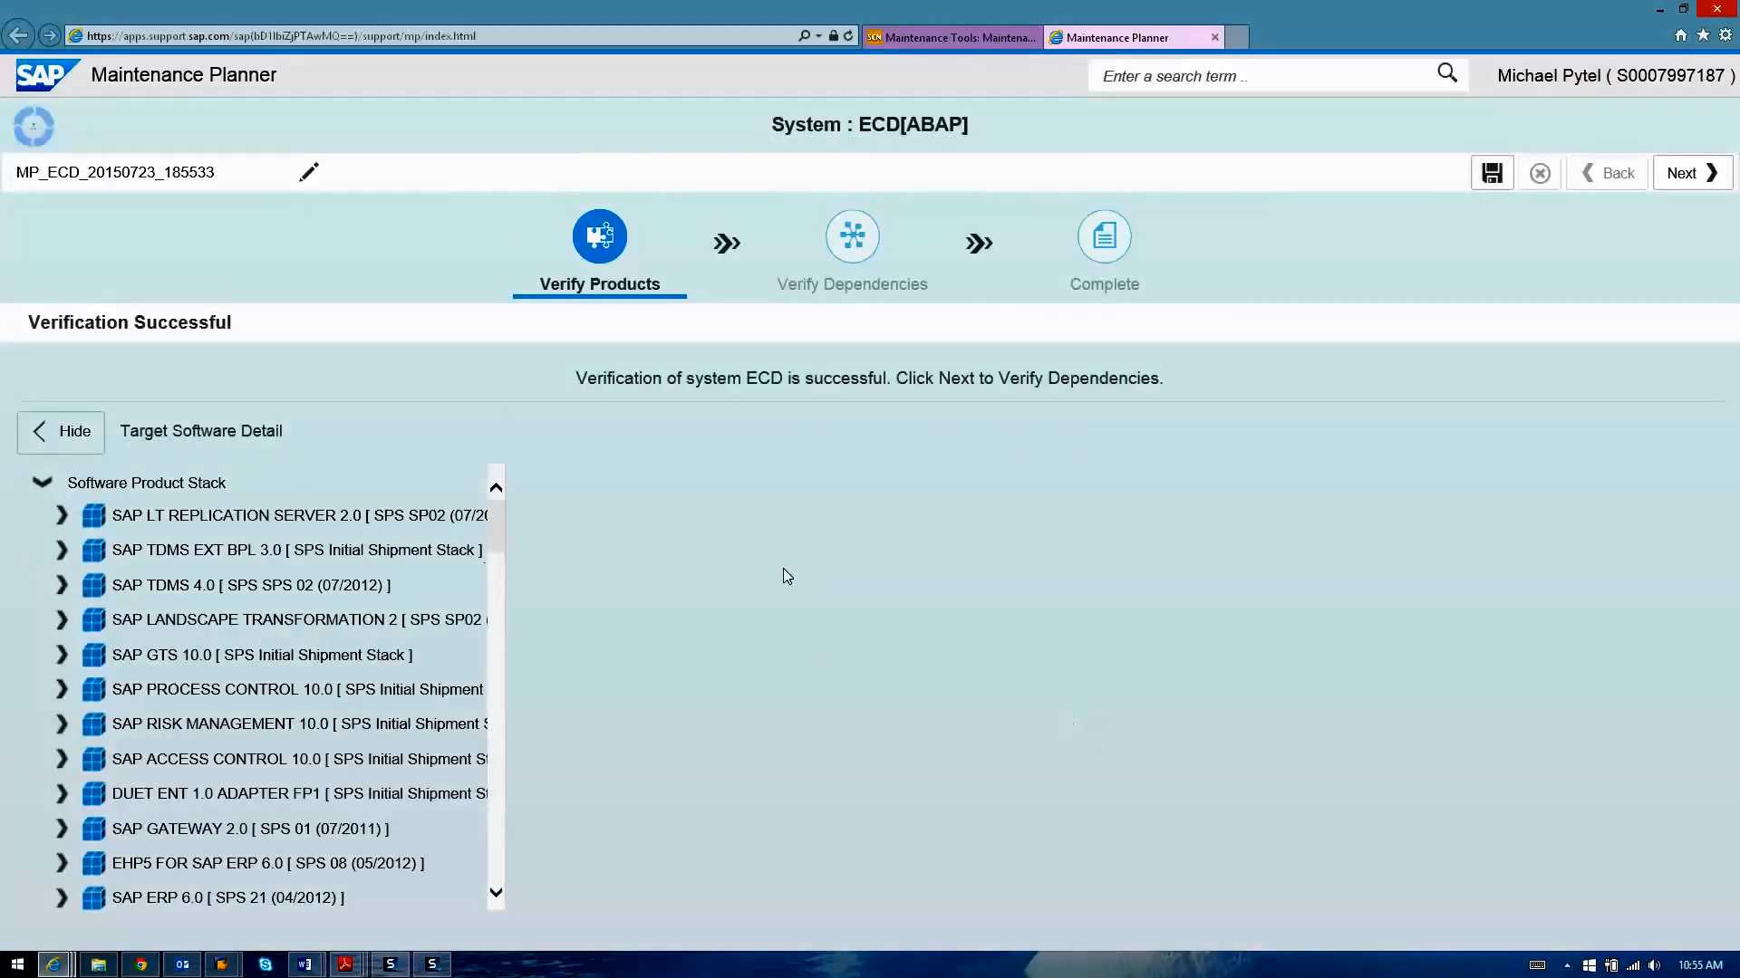
{"action": "left_click_drag", "start_coordinate": [487, 523], "coordinate": [524, 498]}
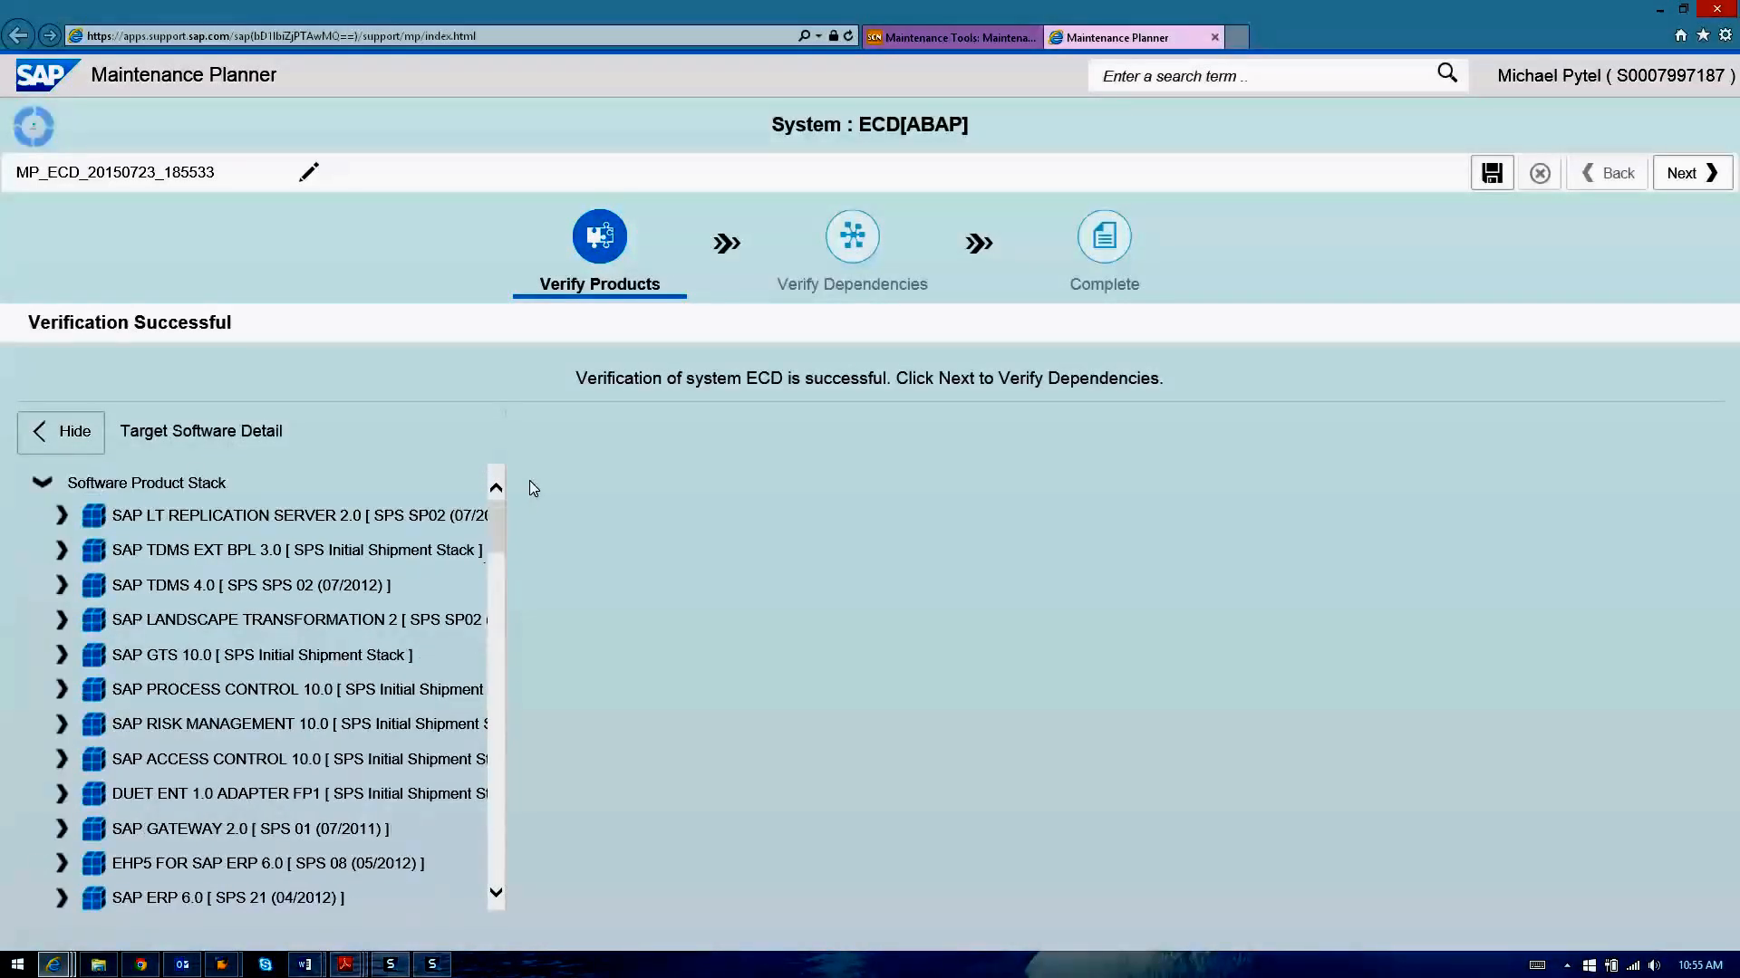
{"action": "left_click", "coordinate": [61, 518]}
{"action": "left_click", "coordinate": [61, 518]}
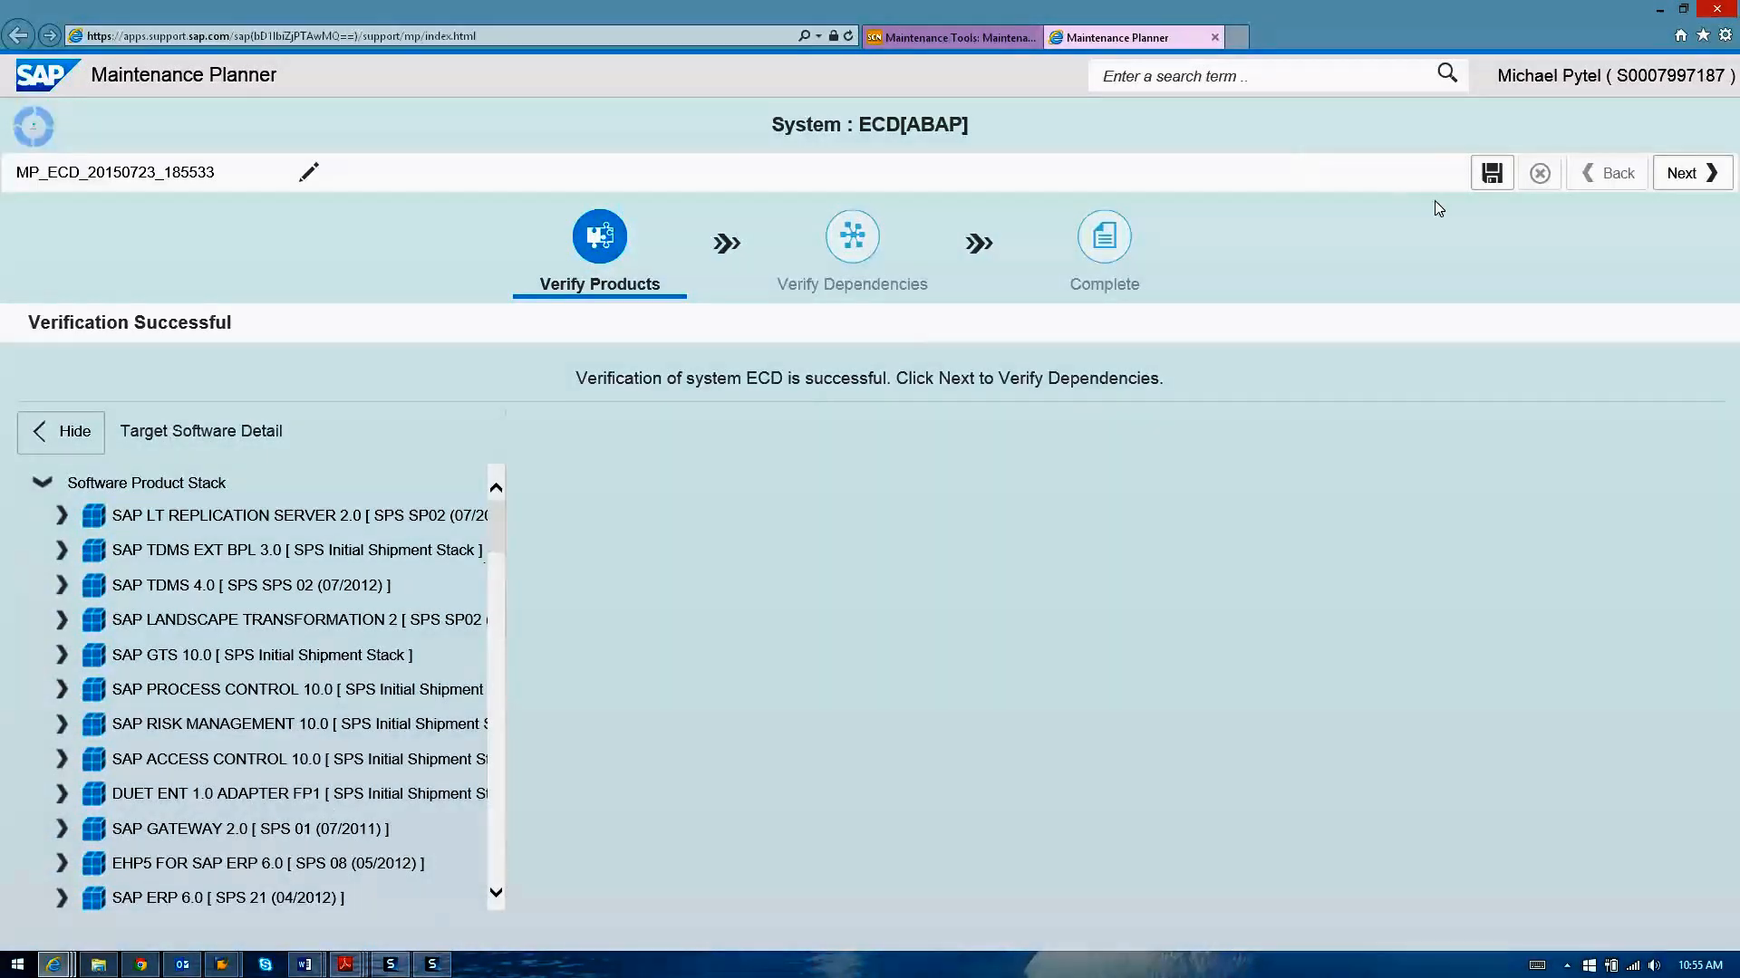
{"action": "left_click", "coordinate": [1691, 174]}
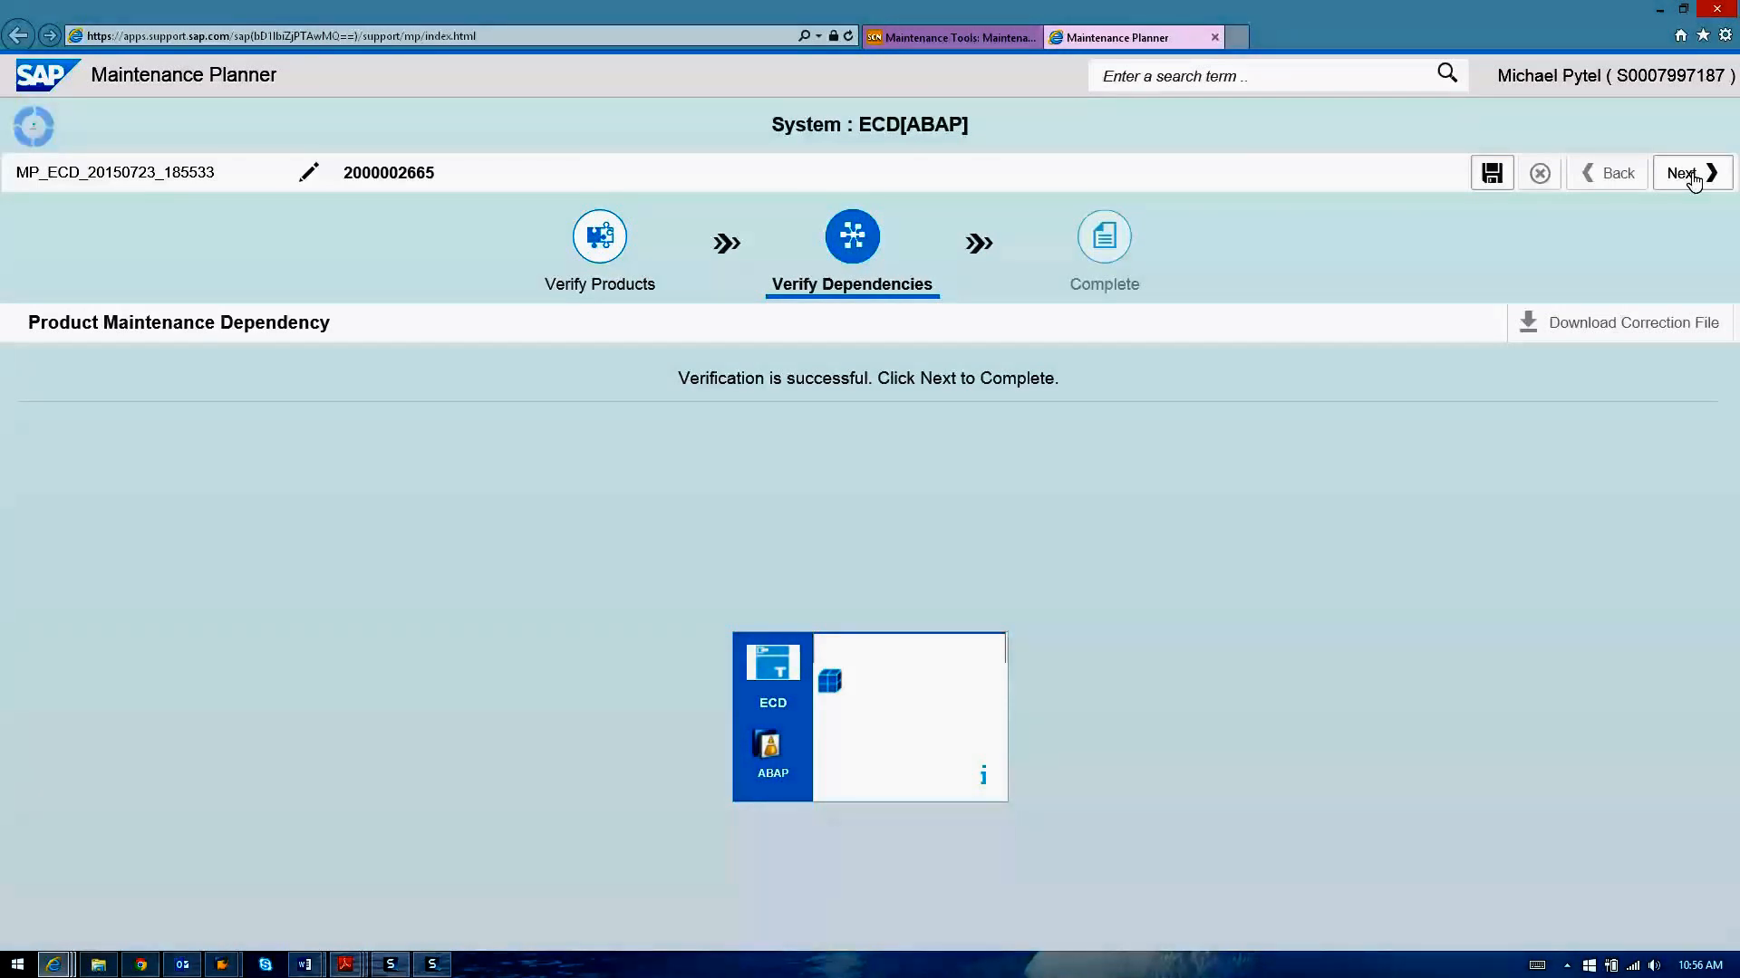
{"action": "left_click", "coordinate": [1687, 174]}
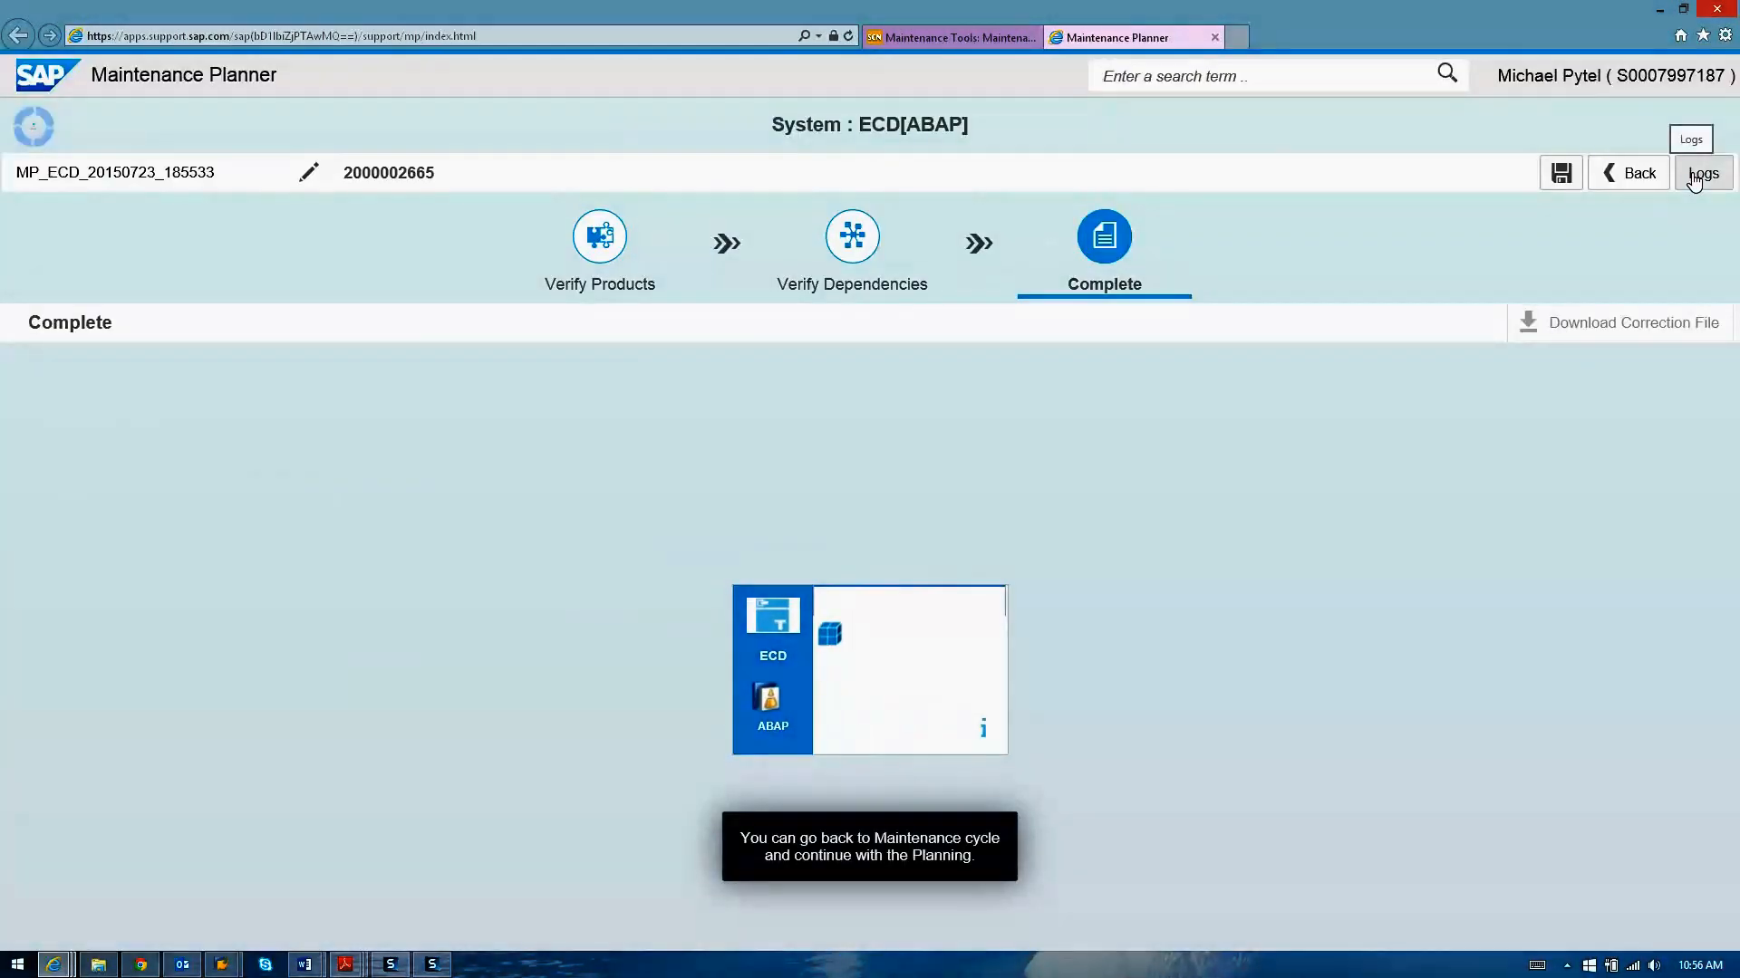
{"action": "left_click", "coordinate": [1566, 174]}
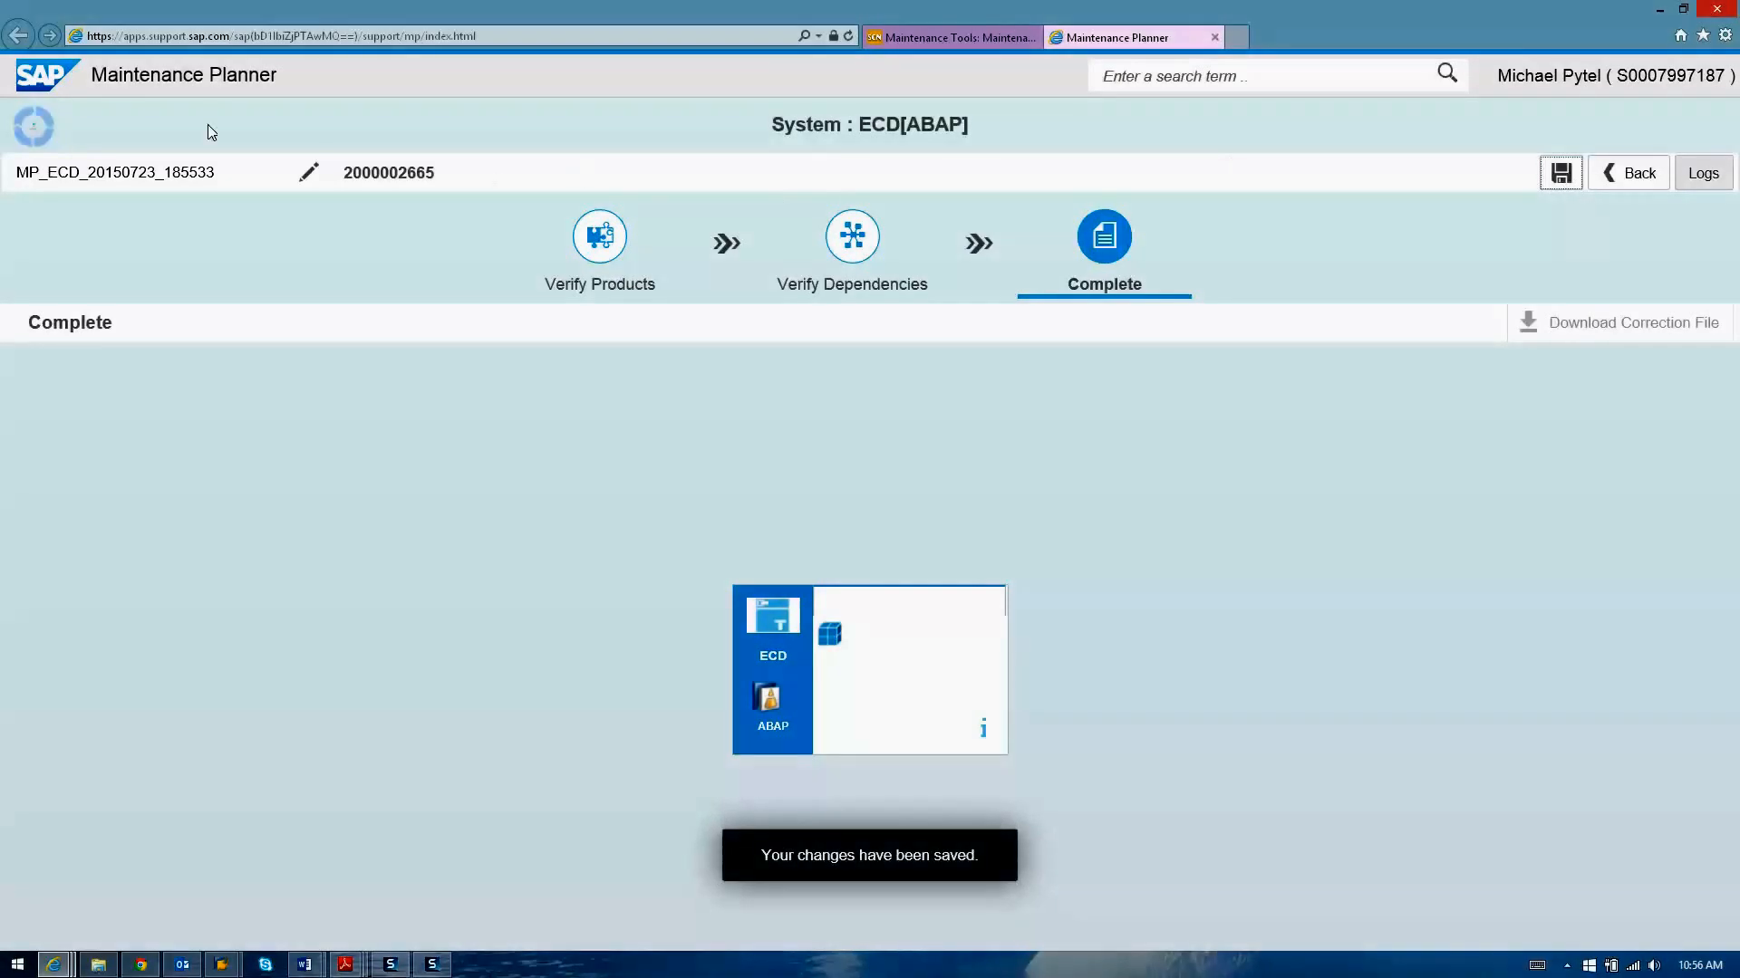
Step: Return to the ECD maintenance cycle and start planning a software change on the system
{"action": "left_click", "coordinate": [32, 128]}
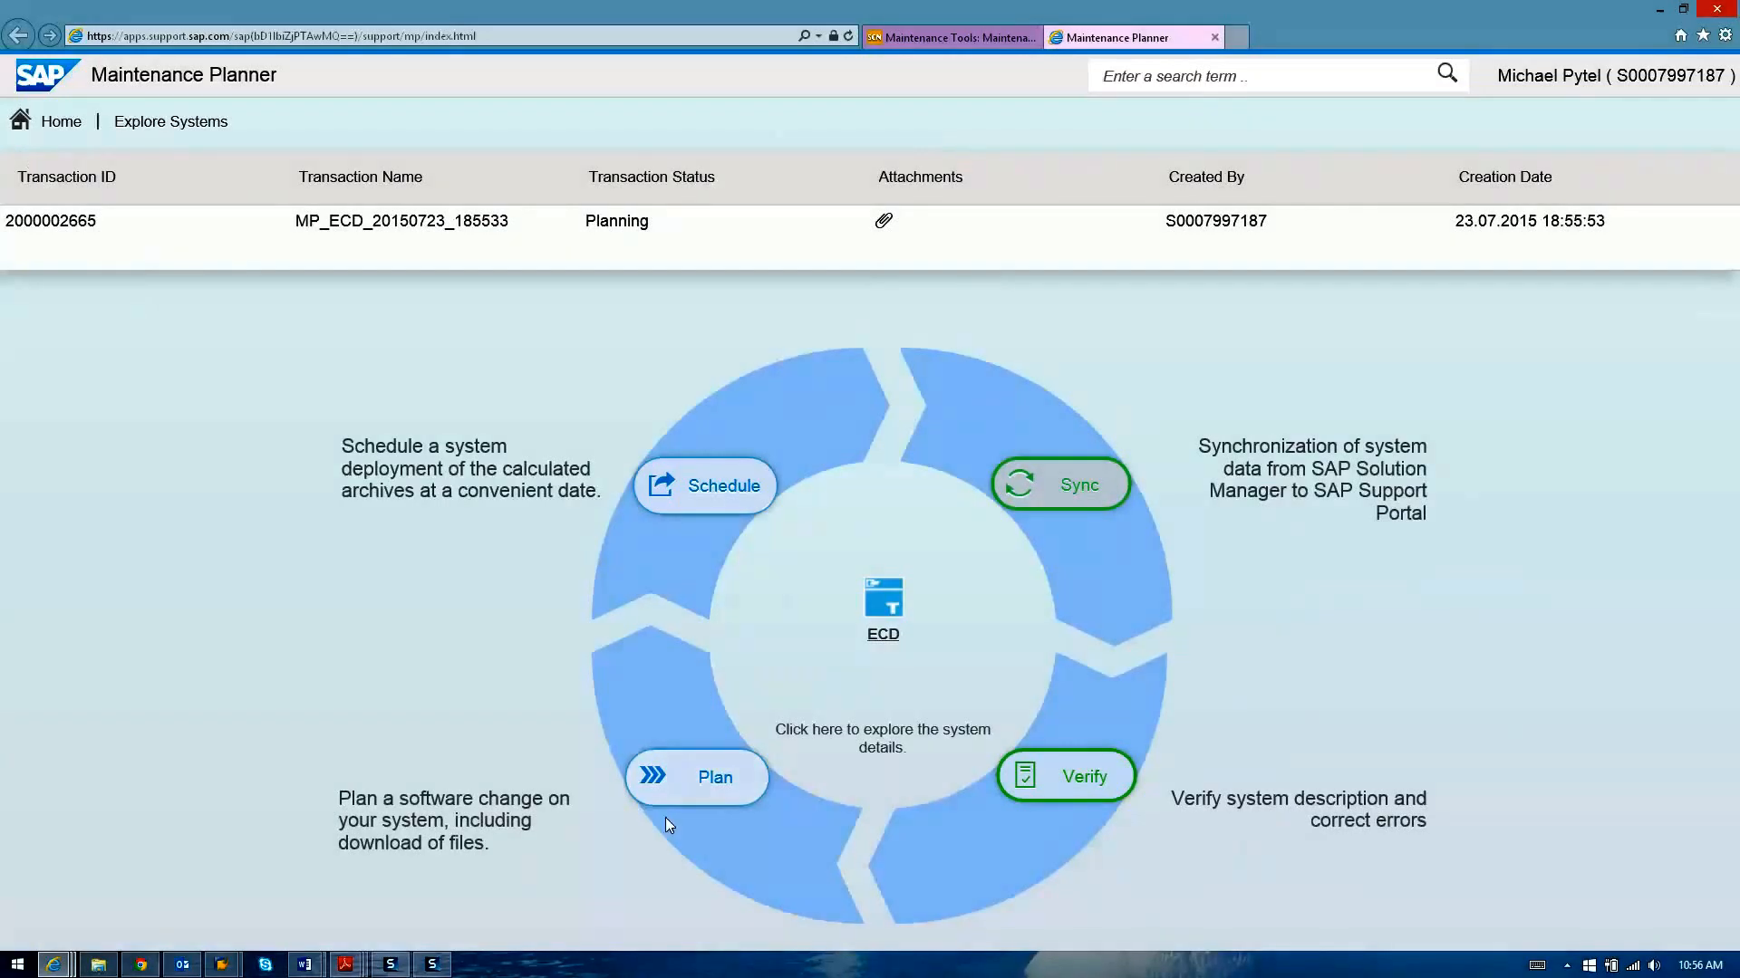
{"action": "left_click", "coordinate": [719, 788]}
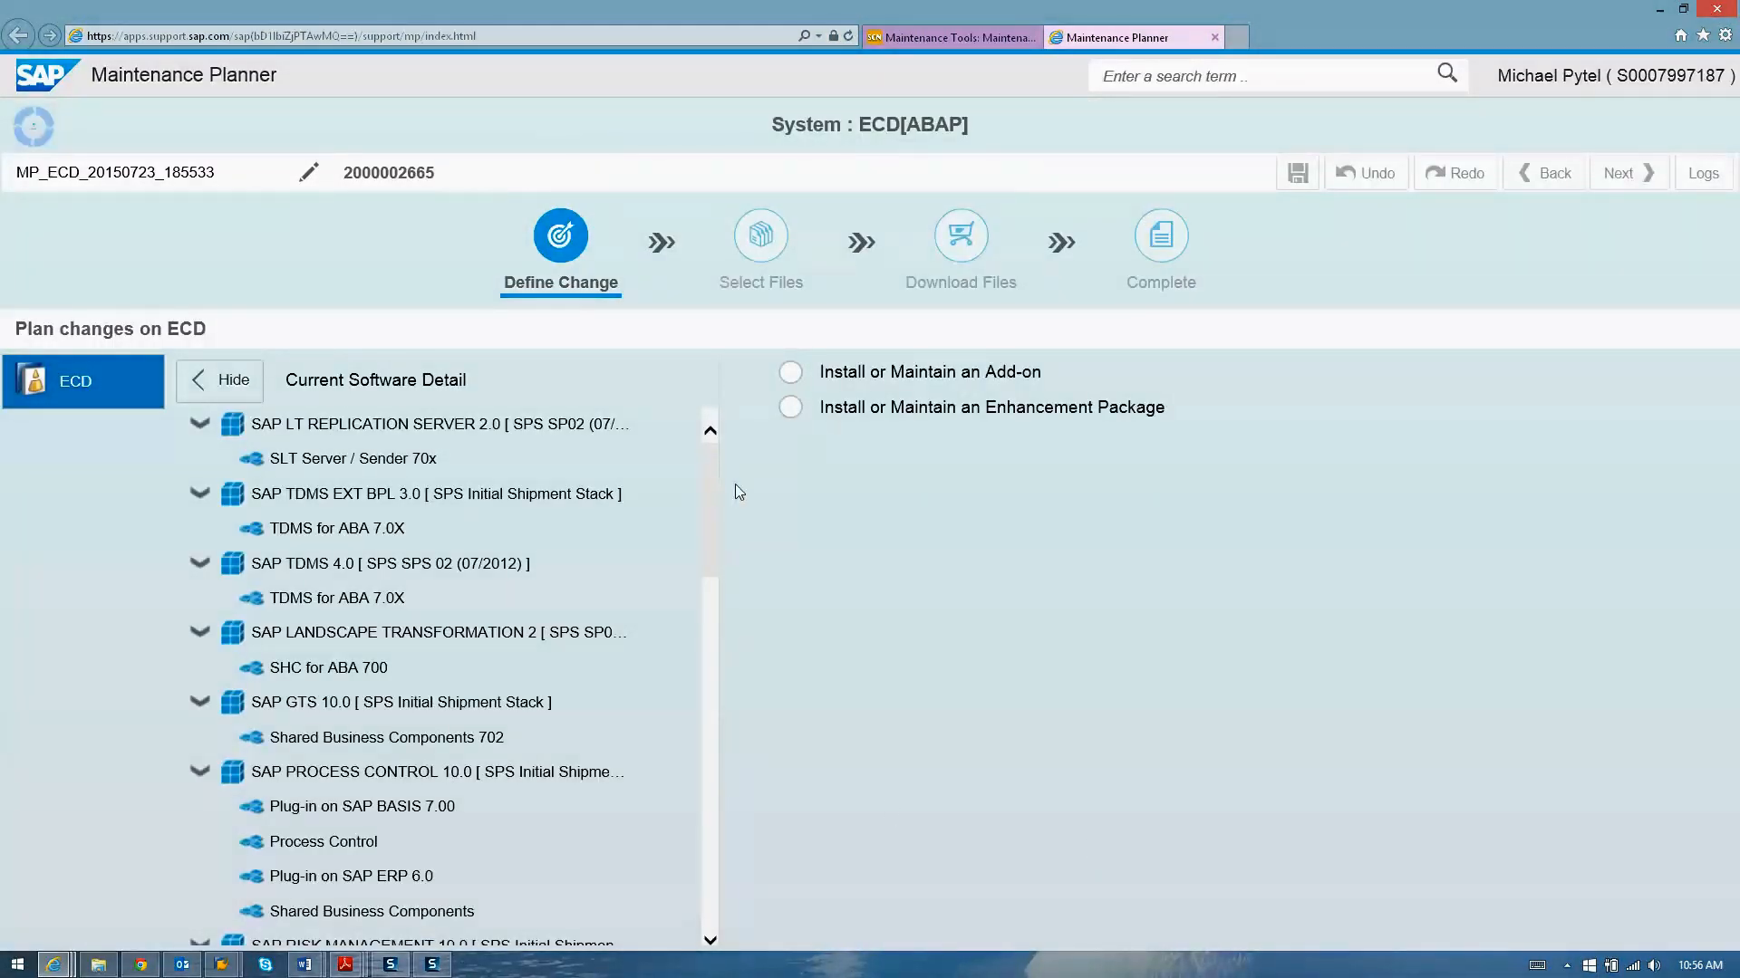
{"action": "mouse_move", "coordinate": [714, 484]}
{"action": "left_mouse_down"}
{"action": "mouse_move", "coordinate": [709, 816]}
{"action": "mouse_move", "coordinate": [714, 480]}
{"action": "left_mouse_up"}
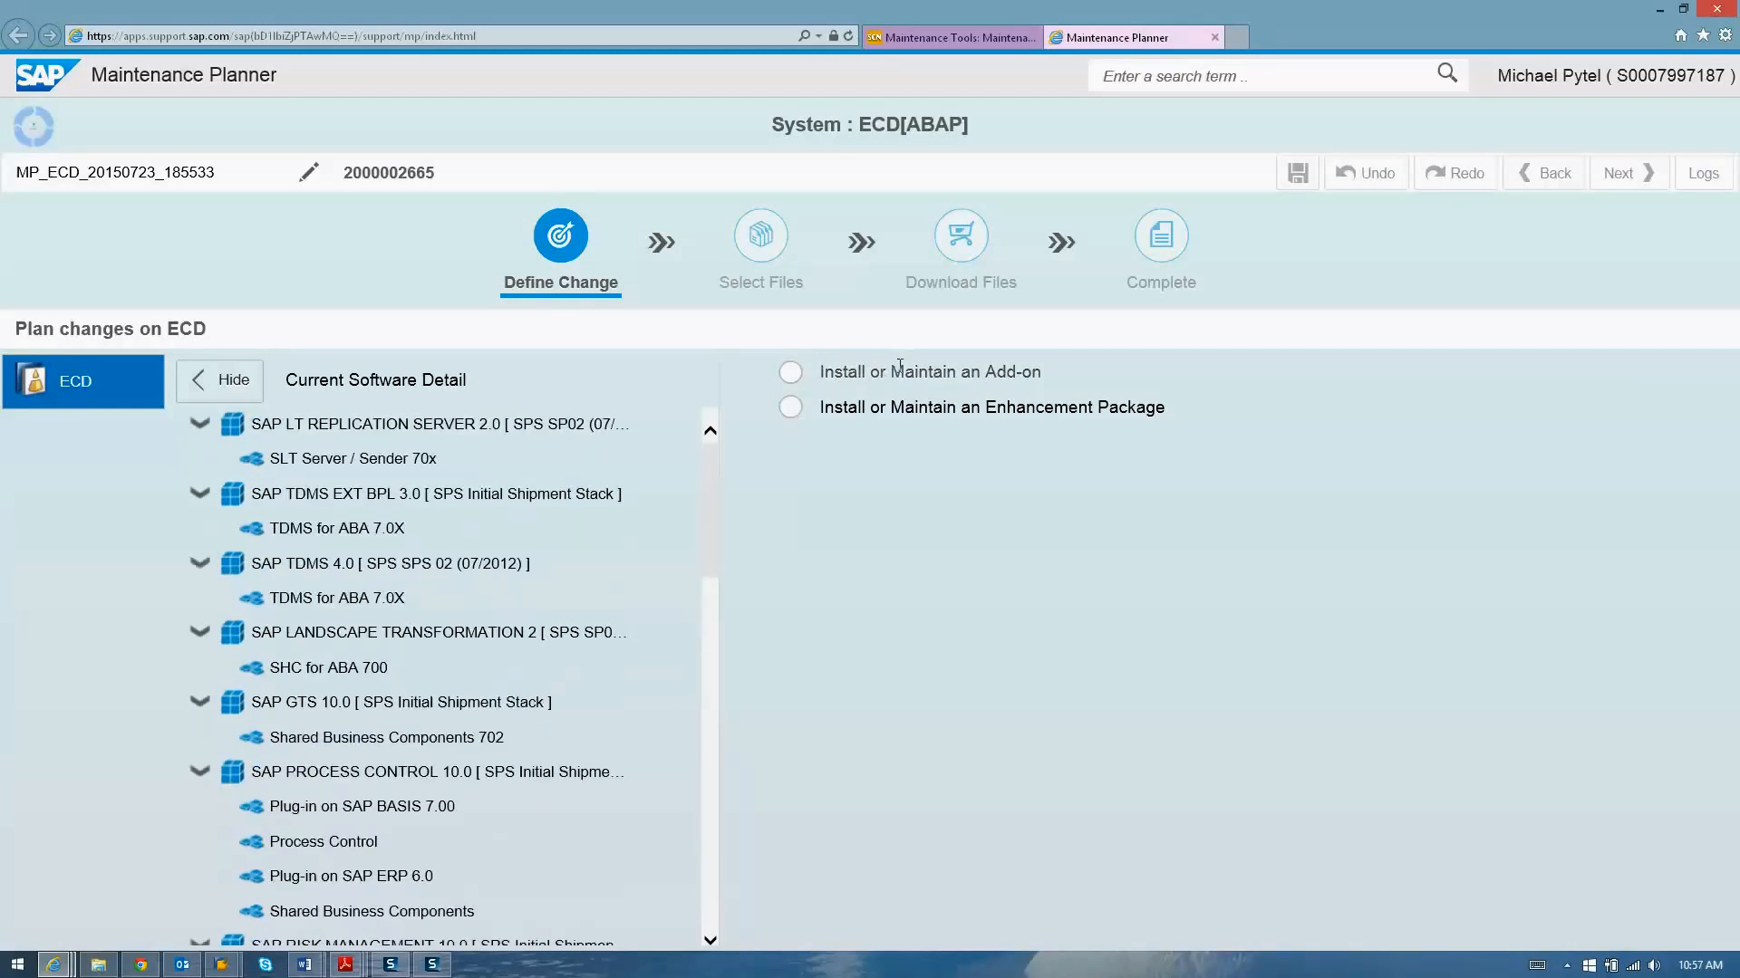
Step: Plan an enhancement package installation with EHP7 FOR SAP ERP 6.0 at support package stack 09 (07/2015)
{"action": "left_click", "coordinate": [790, 407]}
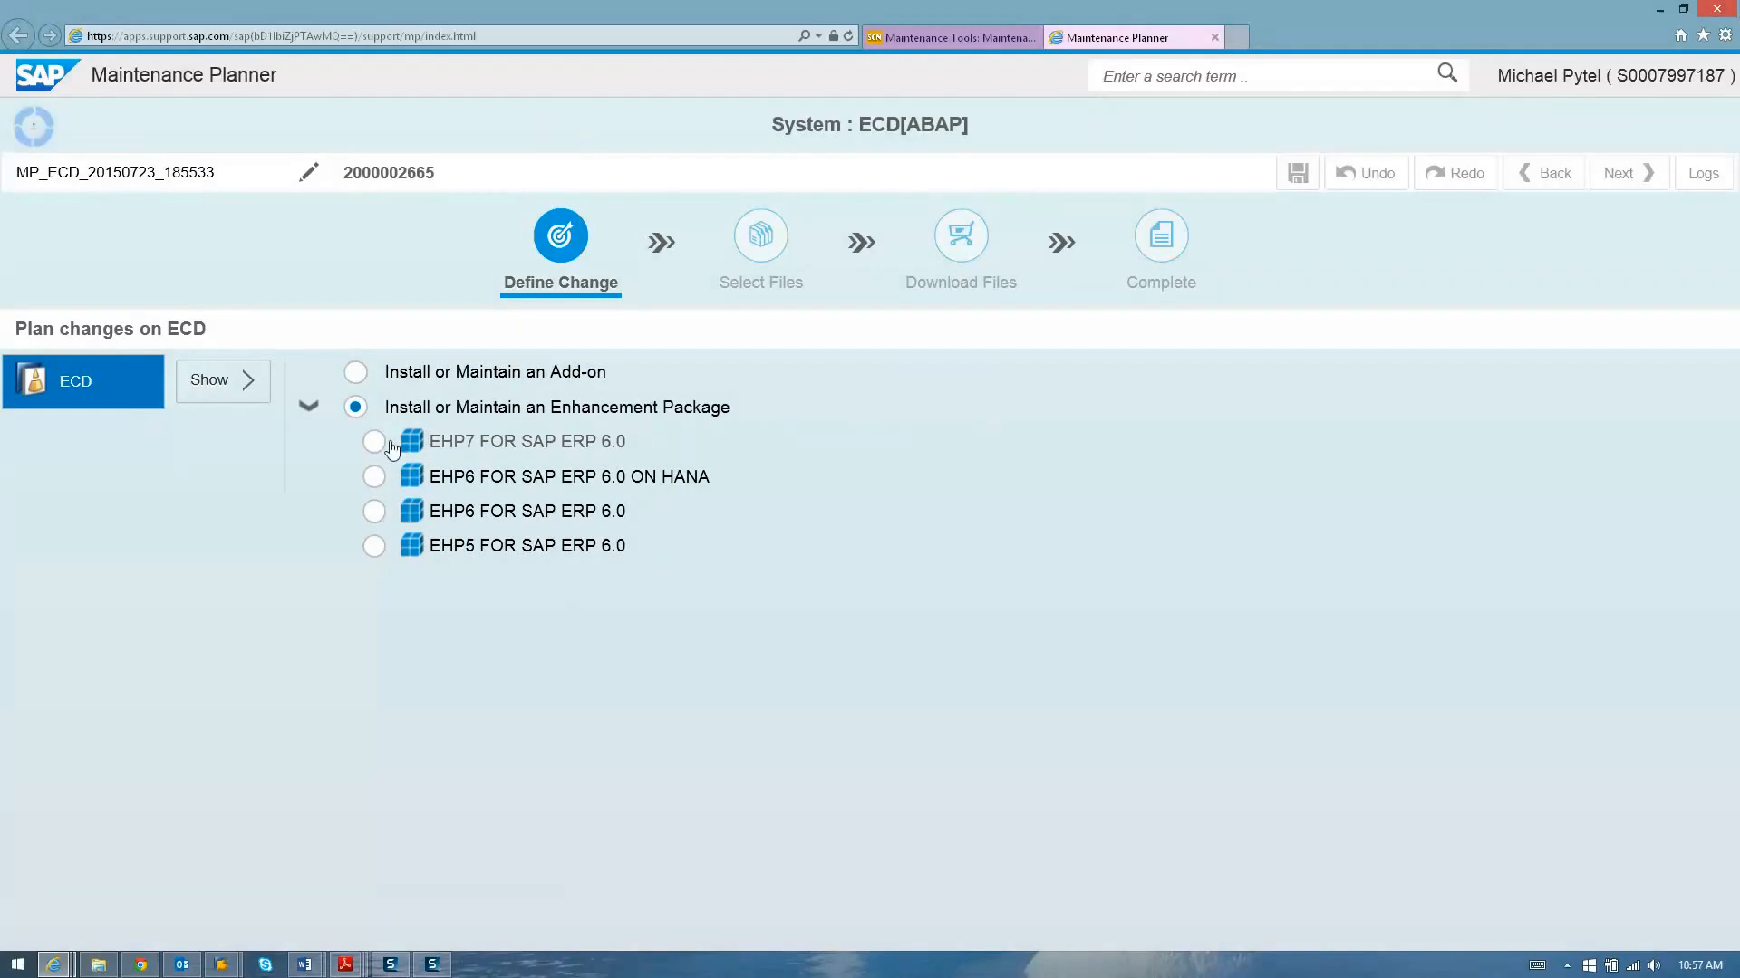
{"action": "left_click", "coordinate": [373, 443]}
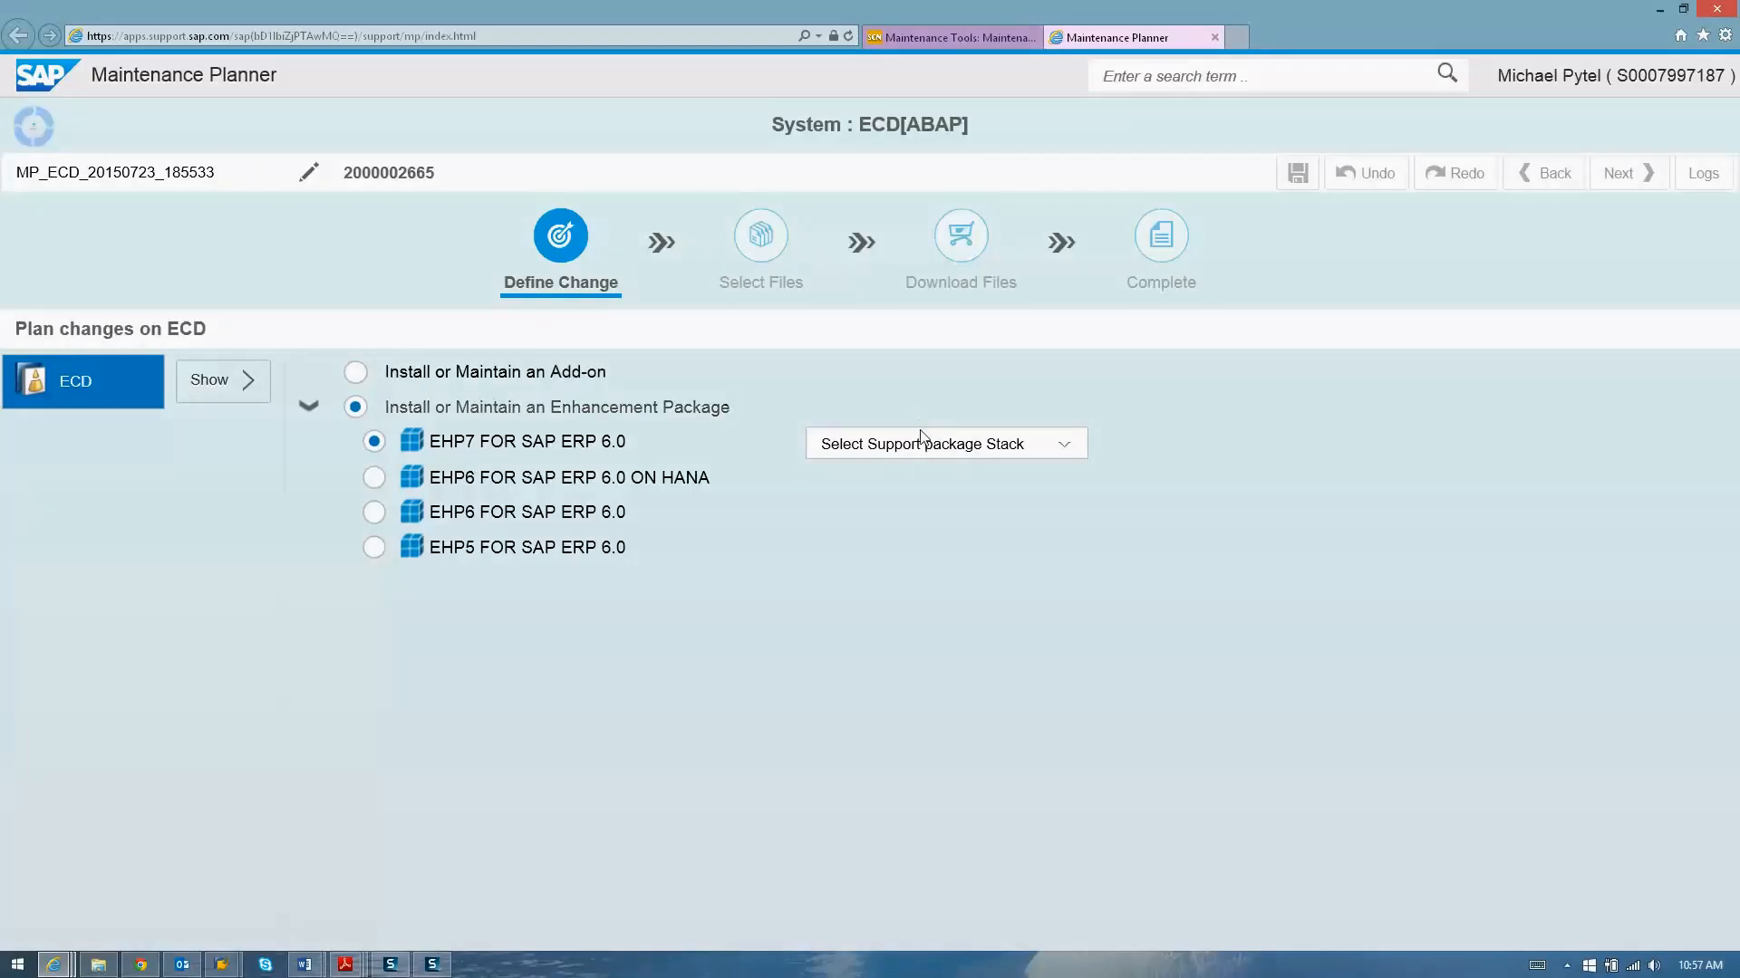
{"action": "left_click", "coordinate": [1063, 444]}
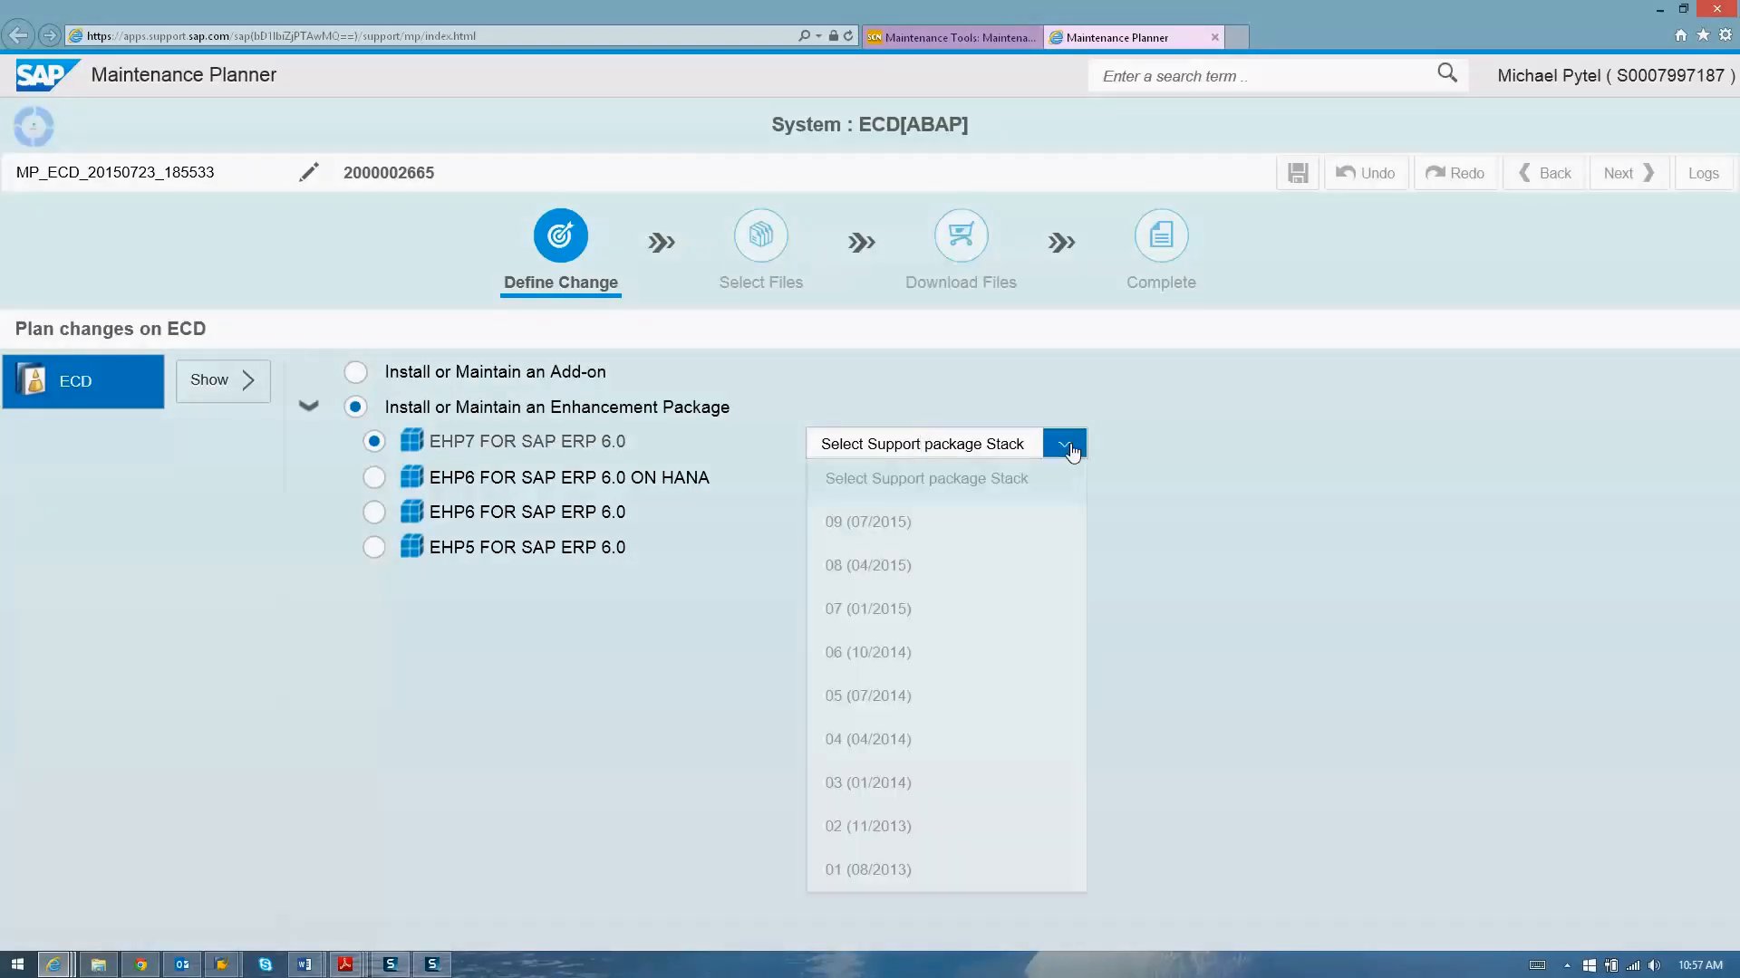
{"action": "left_click", "coordinate": [968, 533]}
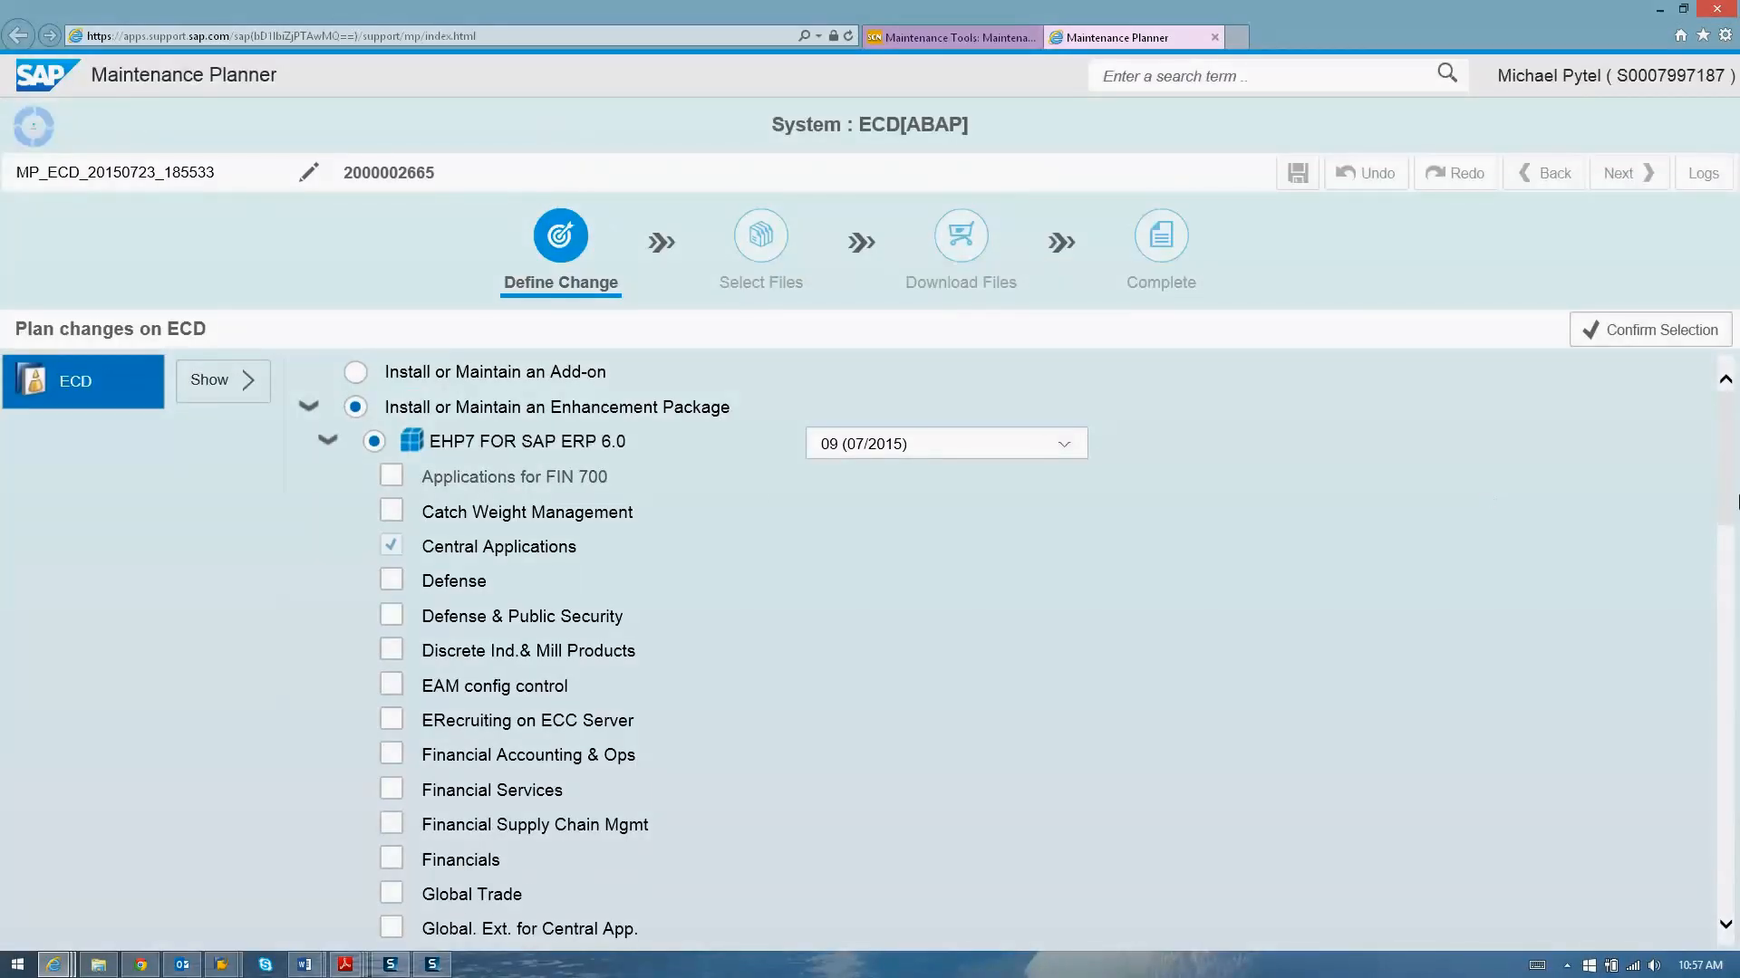
Step: Review the selectable EHP7 components, such as Central Applications and Financials, and confirm the selection
{"action": "scroll", "coordinate": [1732, 489], "scroll_direction": "down", "scroll_amount": 2}
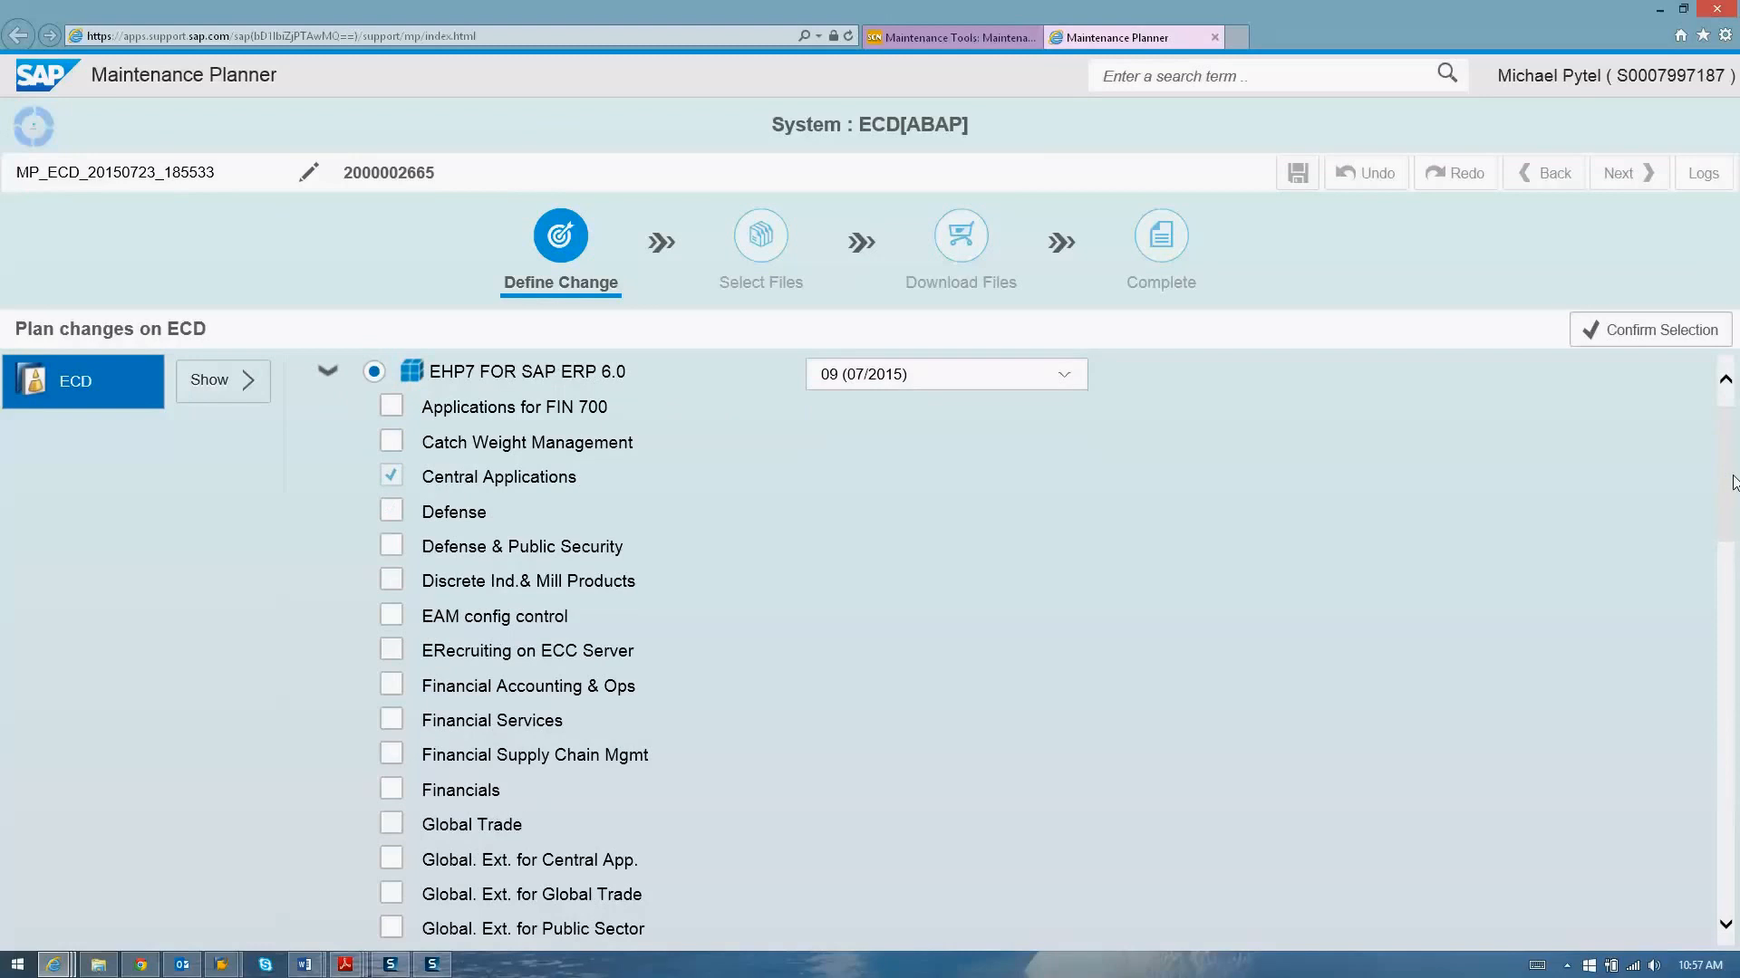
{"action": "scroll", "coordinate": [1721, 489], "scroll_direction": "up", "scroll_amount": 1}
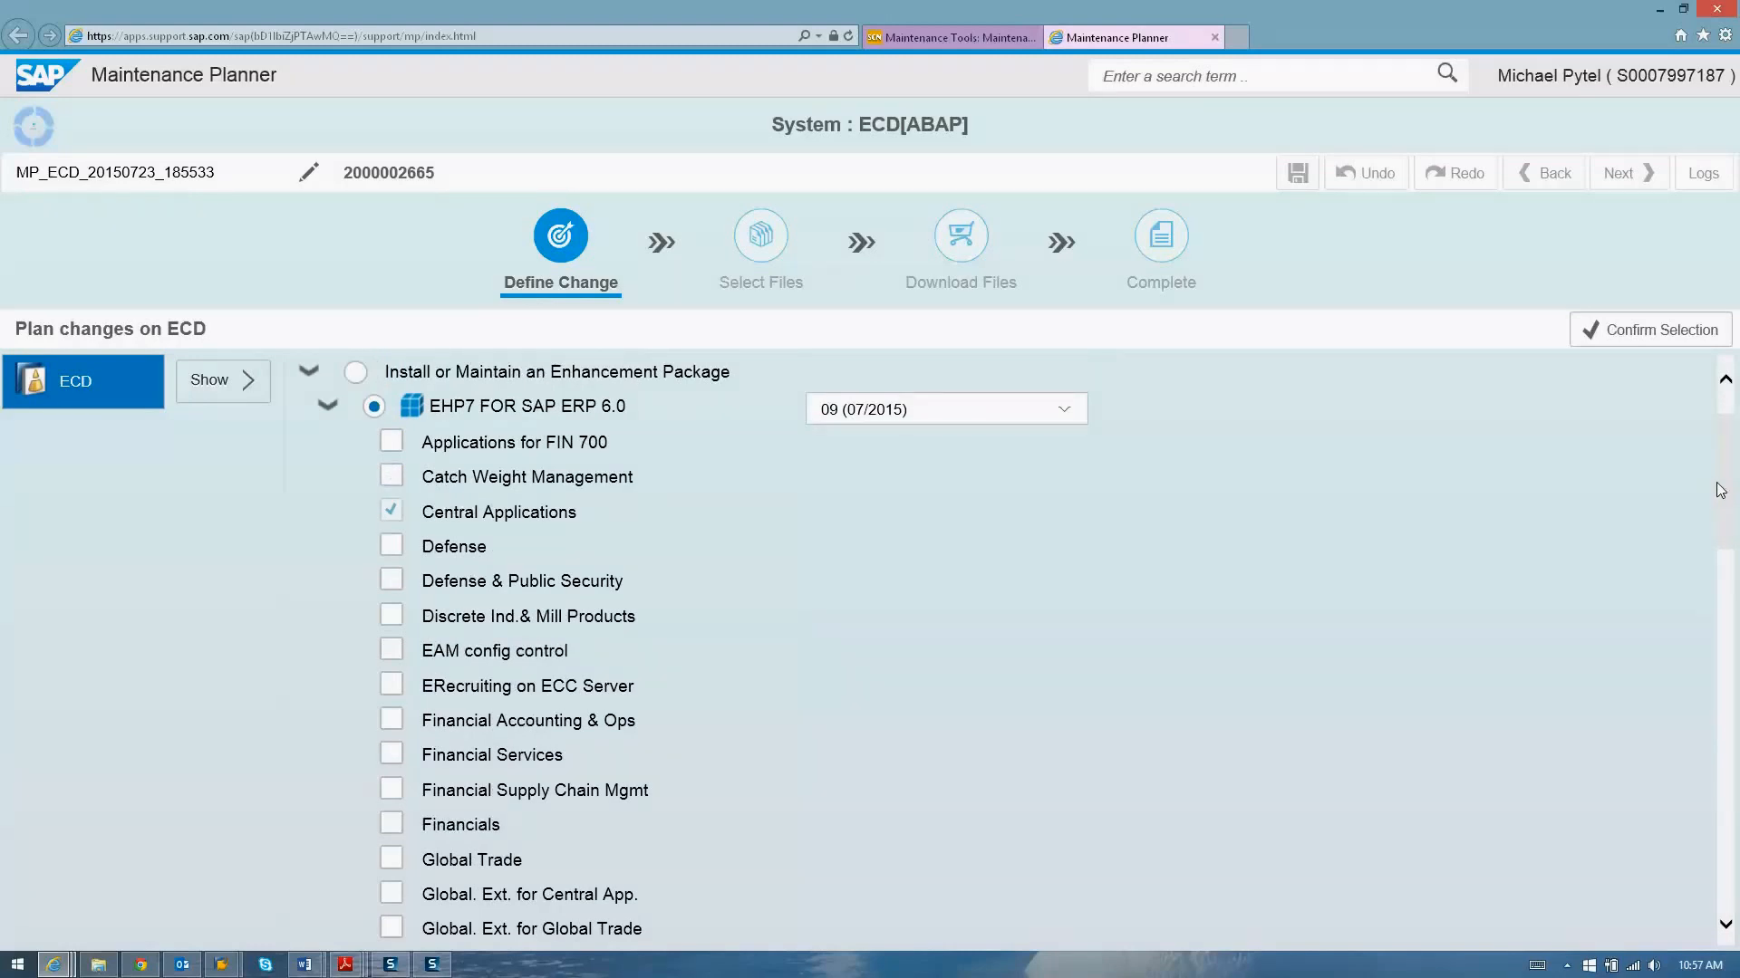
{"action": "left_click_drag", "start_coordinate": [1719, 496], "coordinate": [1737, 915]}
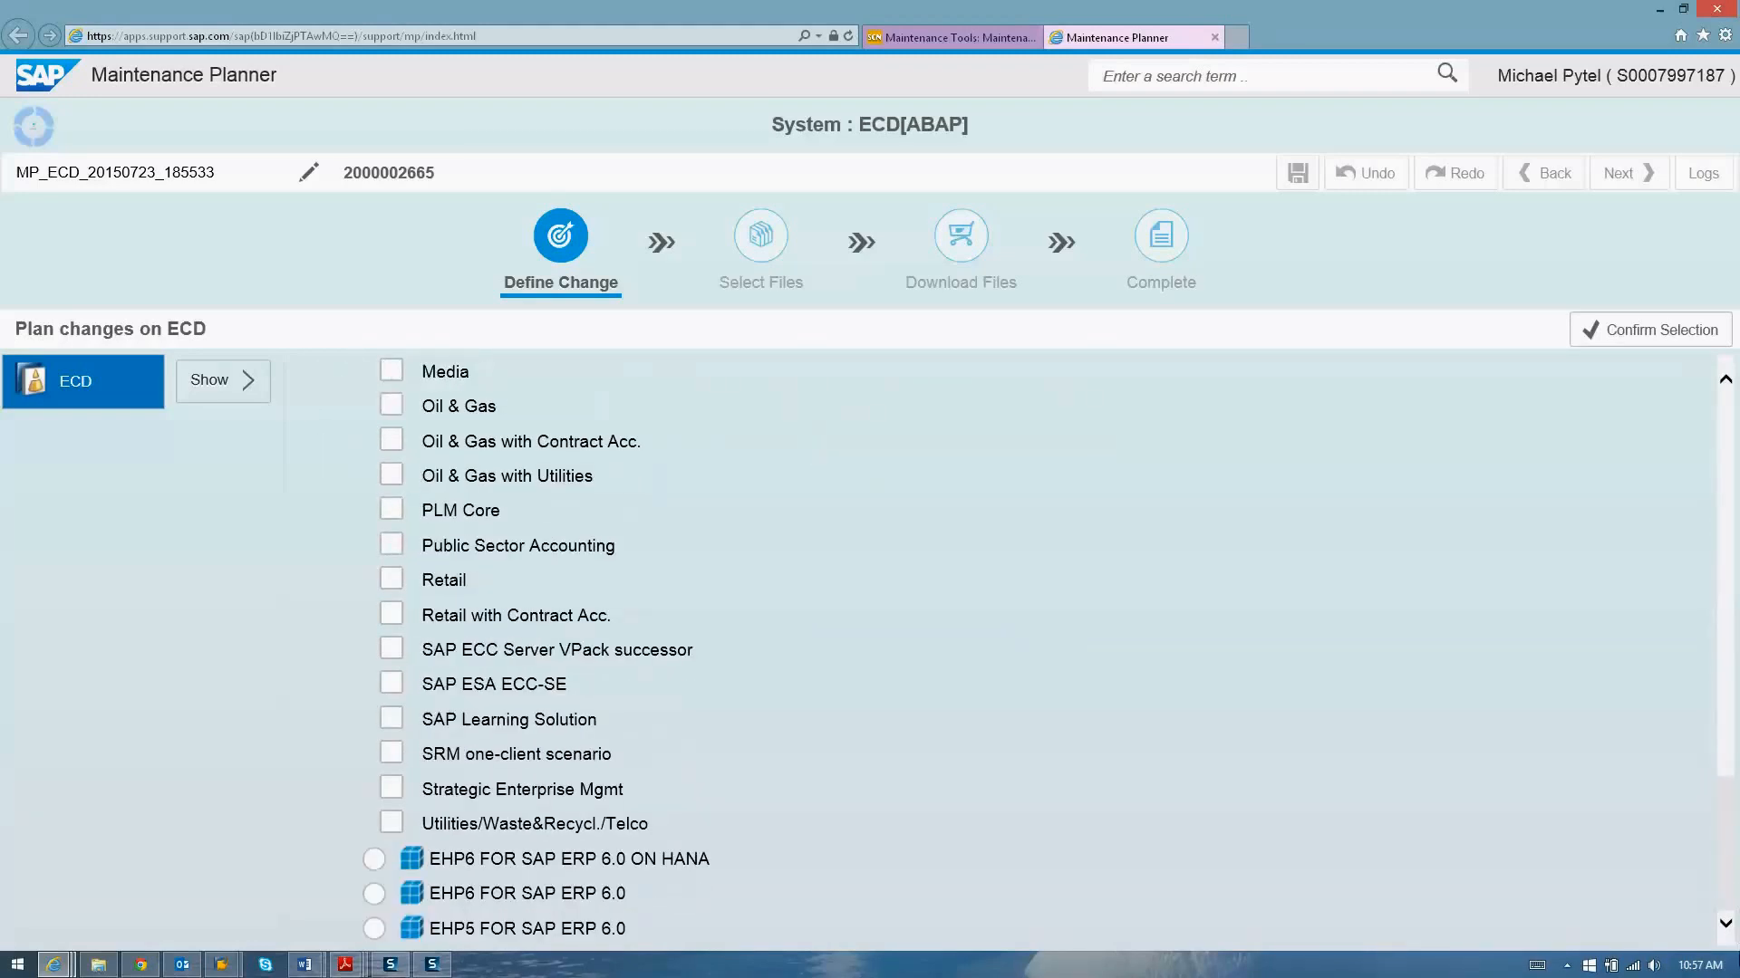
{"action": "left_click", "coordinate": [1663, 326]}
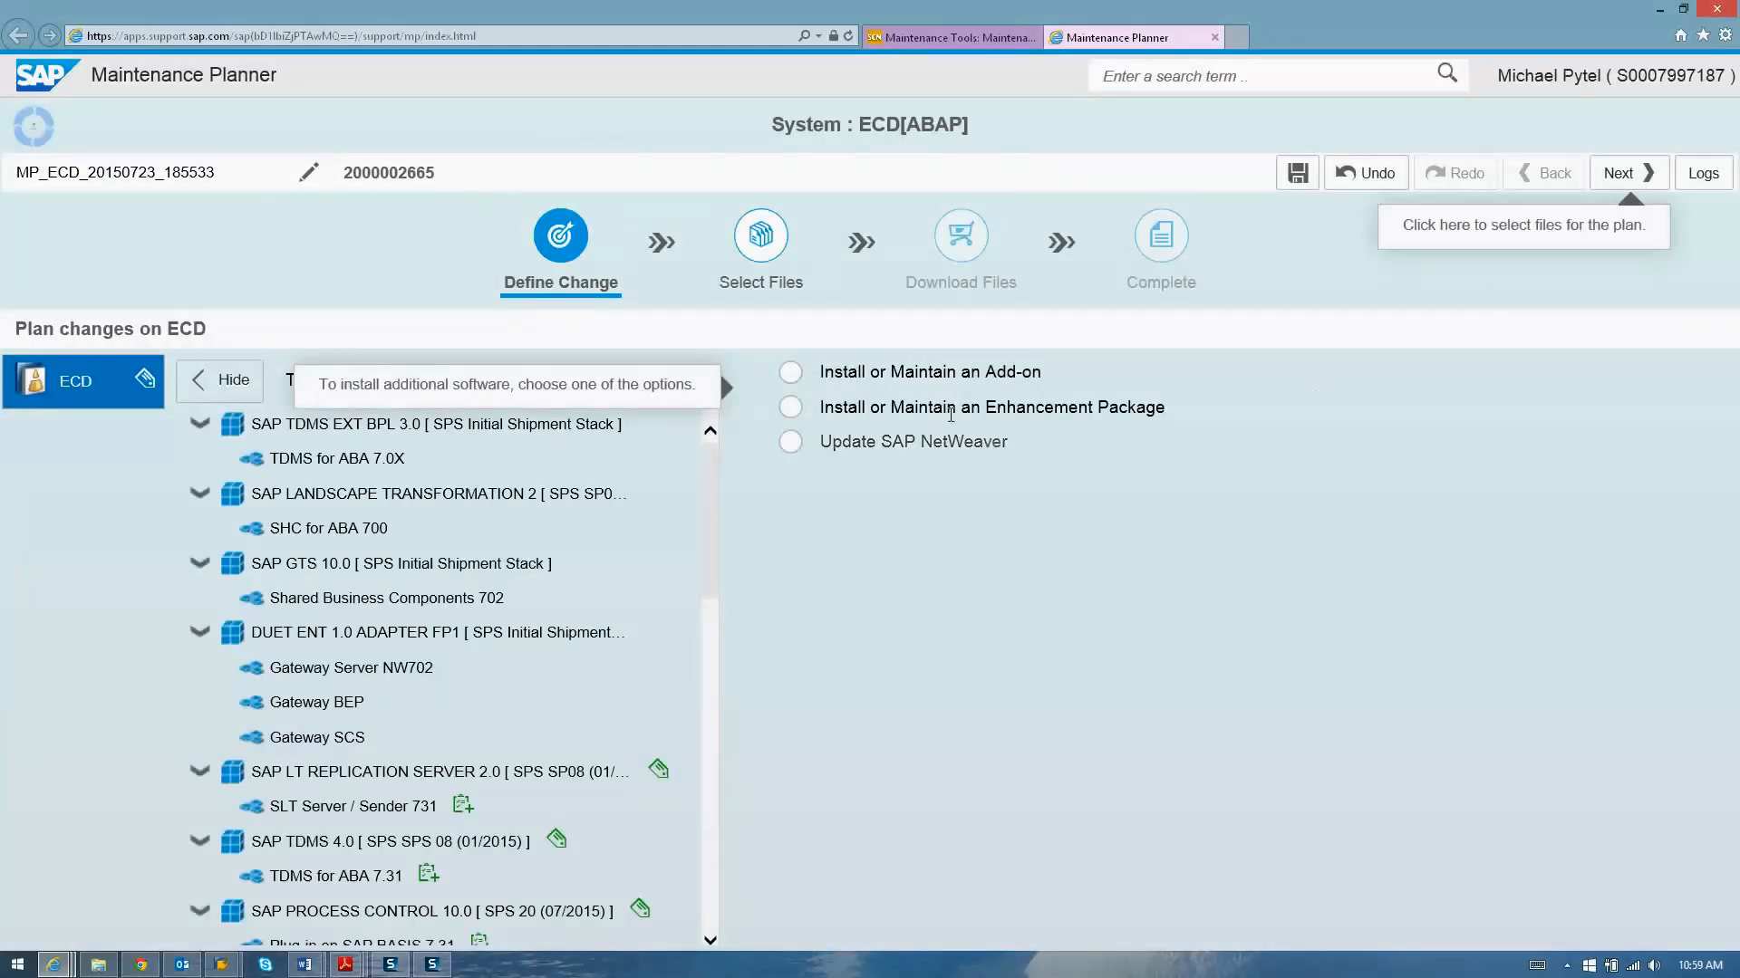
Step: Set the planned change to EHP7 FOR SAP ERP 6.0 at support package stack 09 (07/2015) and proceed to file selection
{"action": "left_click", "coordinate": [791, 408]}
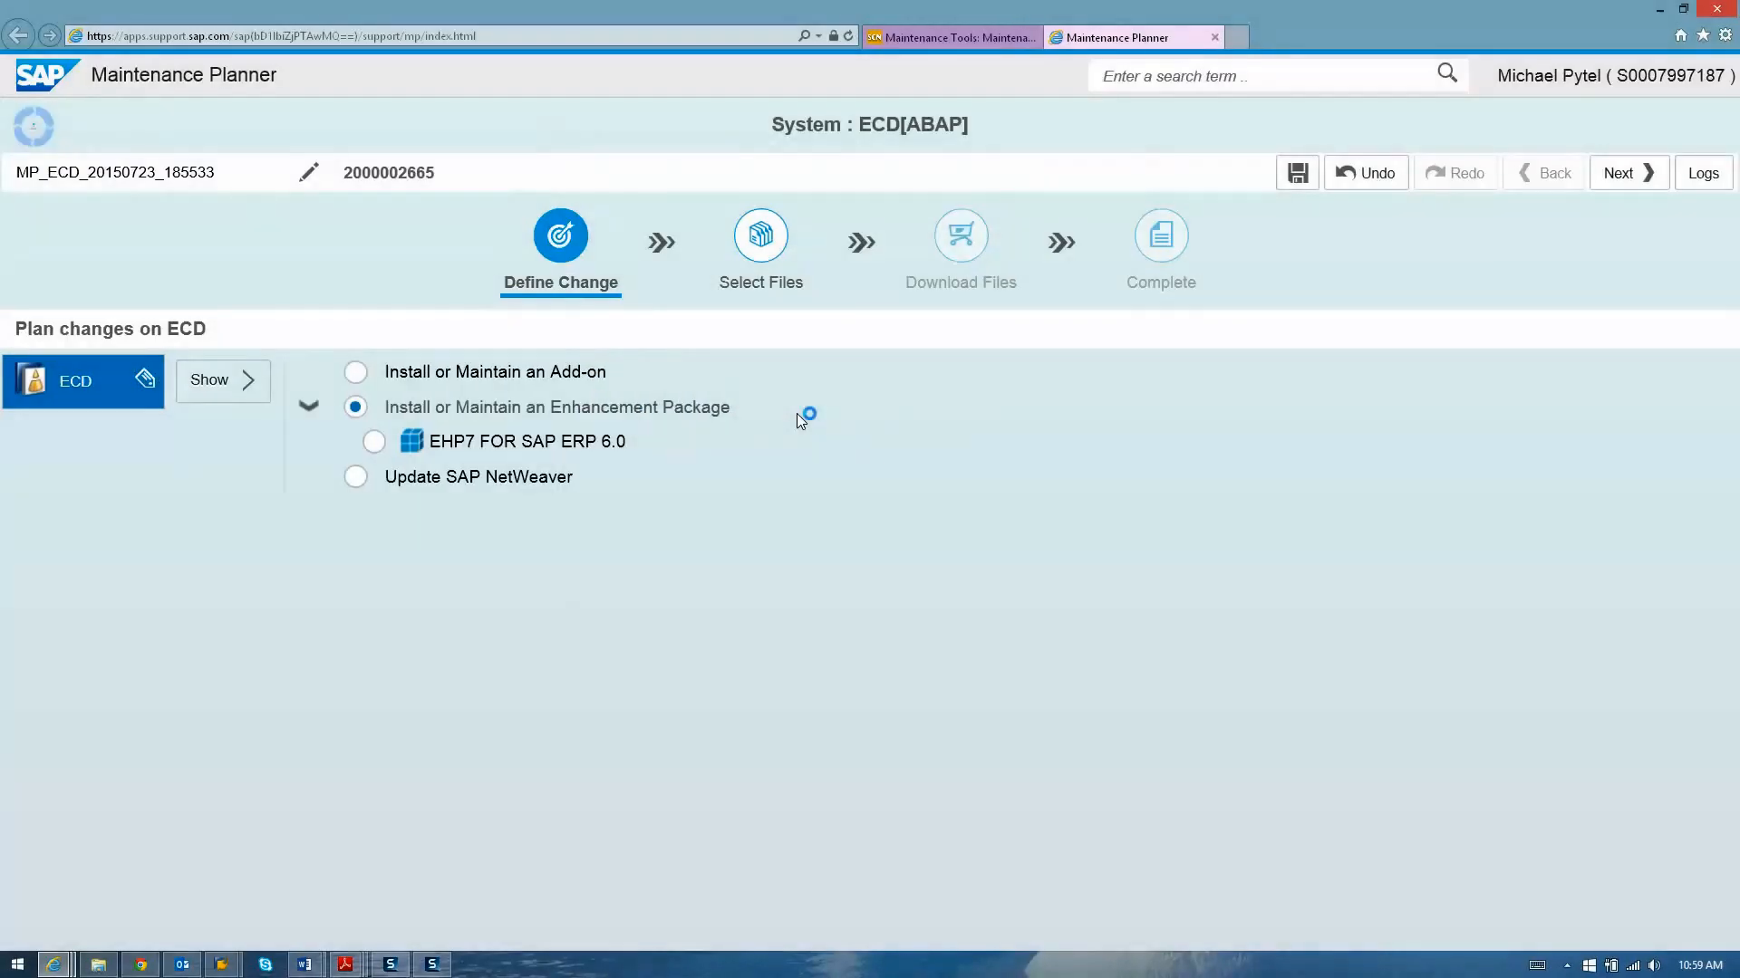
{"action": "left_click", "coordinate": [378, 448]}
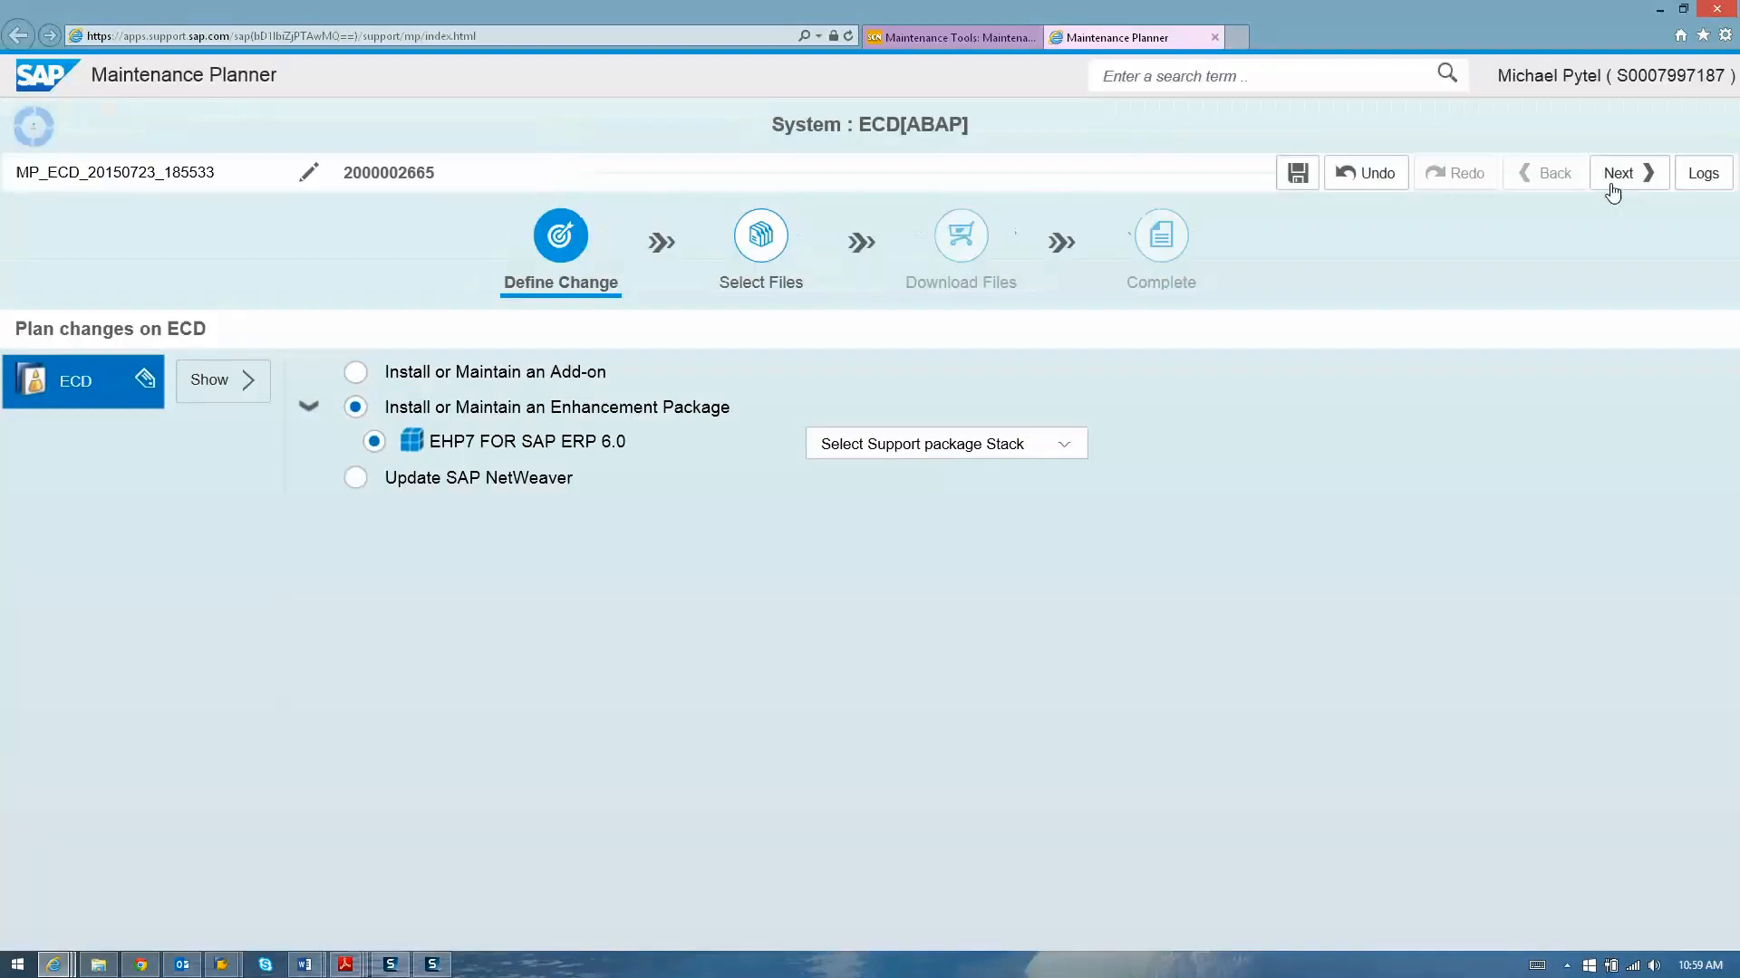
{"action": "left_click", "coordinate": [1064, 443]}
{"action": "left_click", "coordinate": [984, 523]}
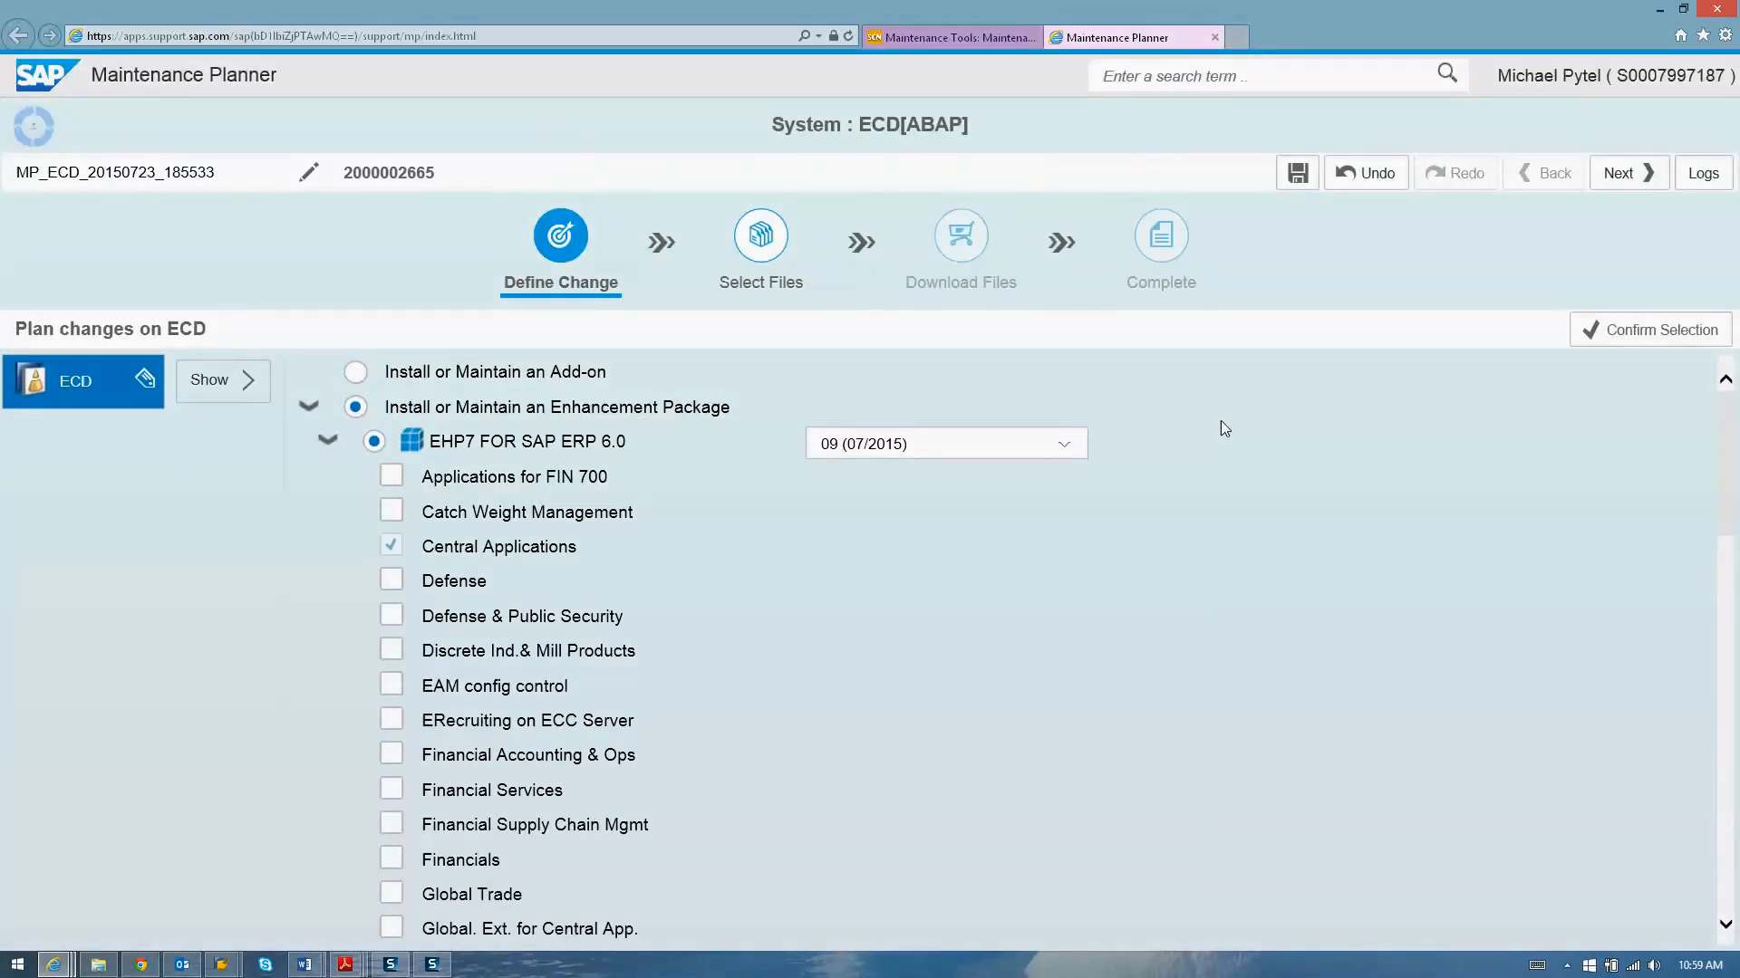
{"action": "left_click", "coordinate": [1637, 175]}
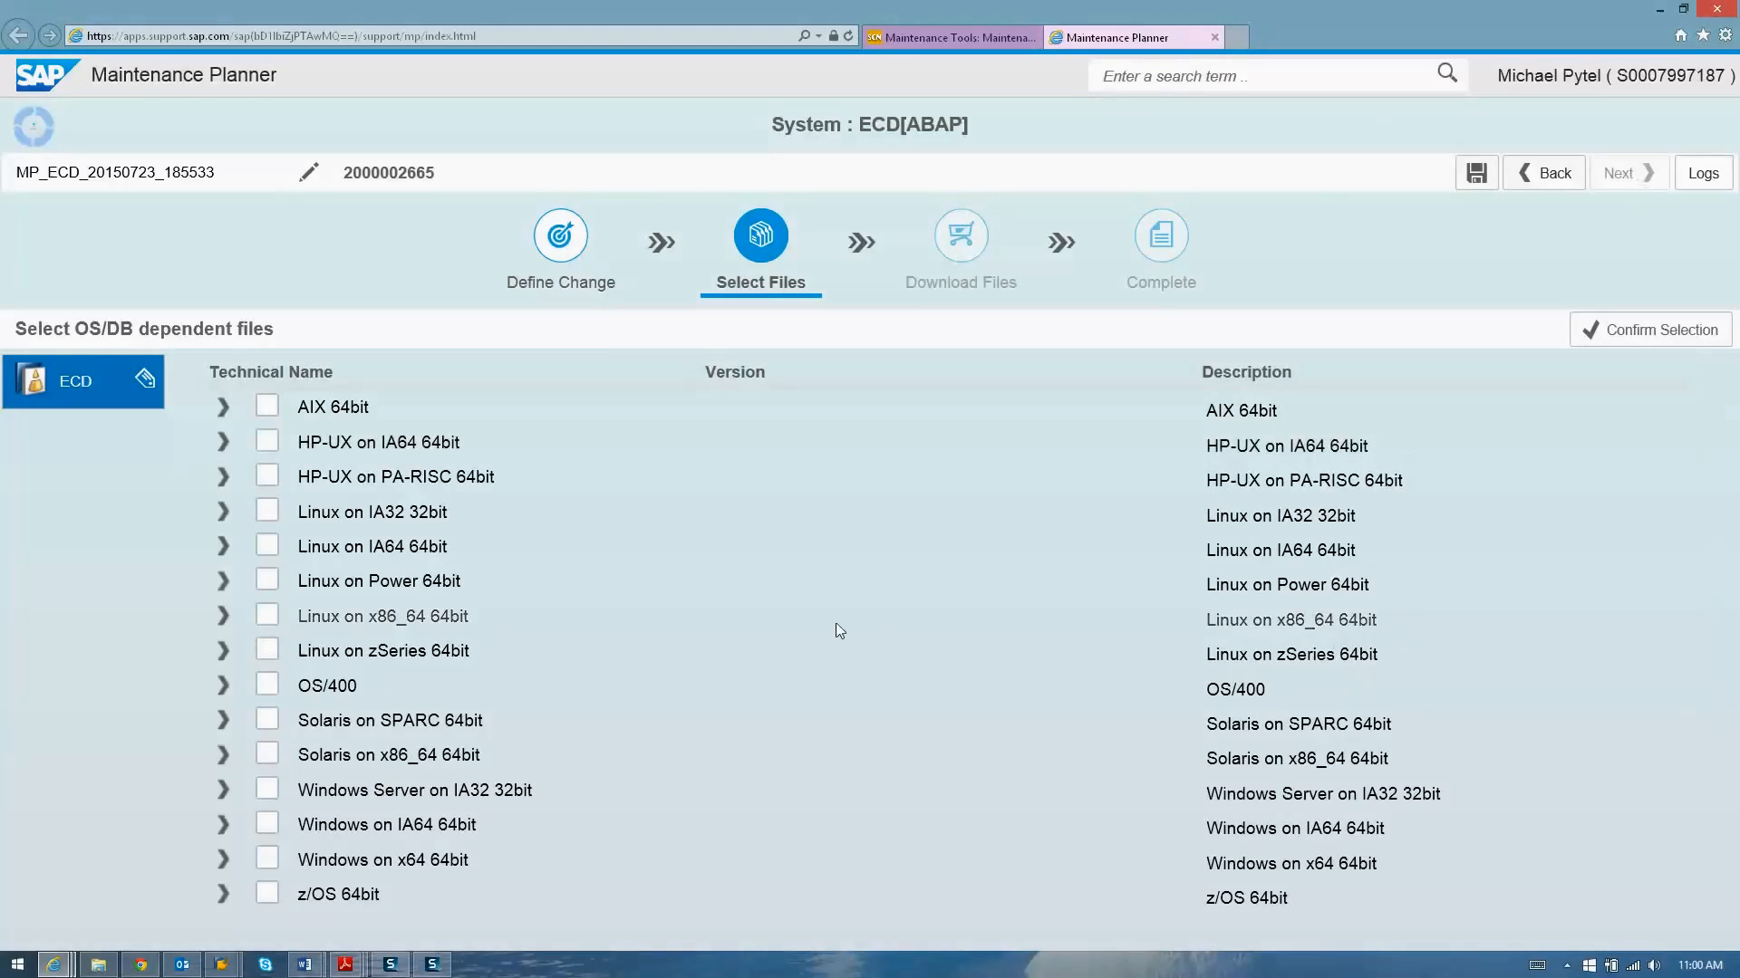
Step: Under Windows on x64 64bit, select only the MS SQL SERVER file SAP KERNEL 7.42 64-BIT UNICODE and confirm the OS/DB file selection
{"action": "left_click", "coordinate": [266, 858]}
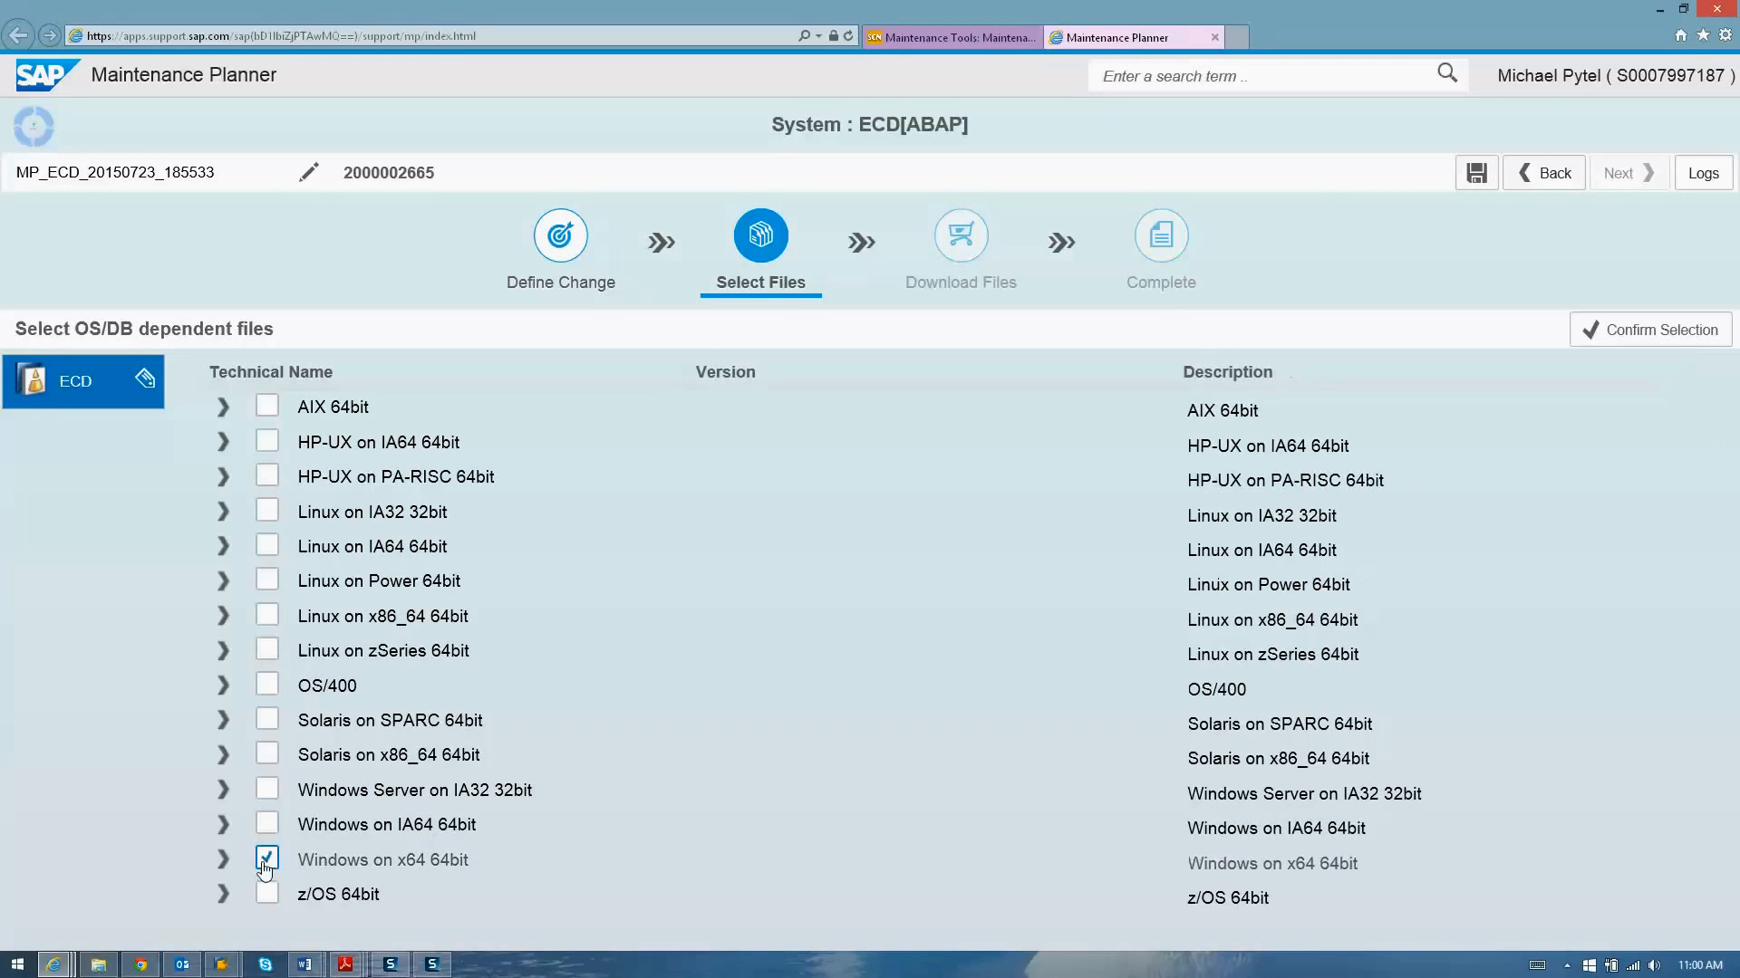
{"action": "left_click", "coordinate": [223, 859]}
{"action": "left_click", "coordinate": [267, 857]}
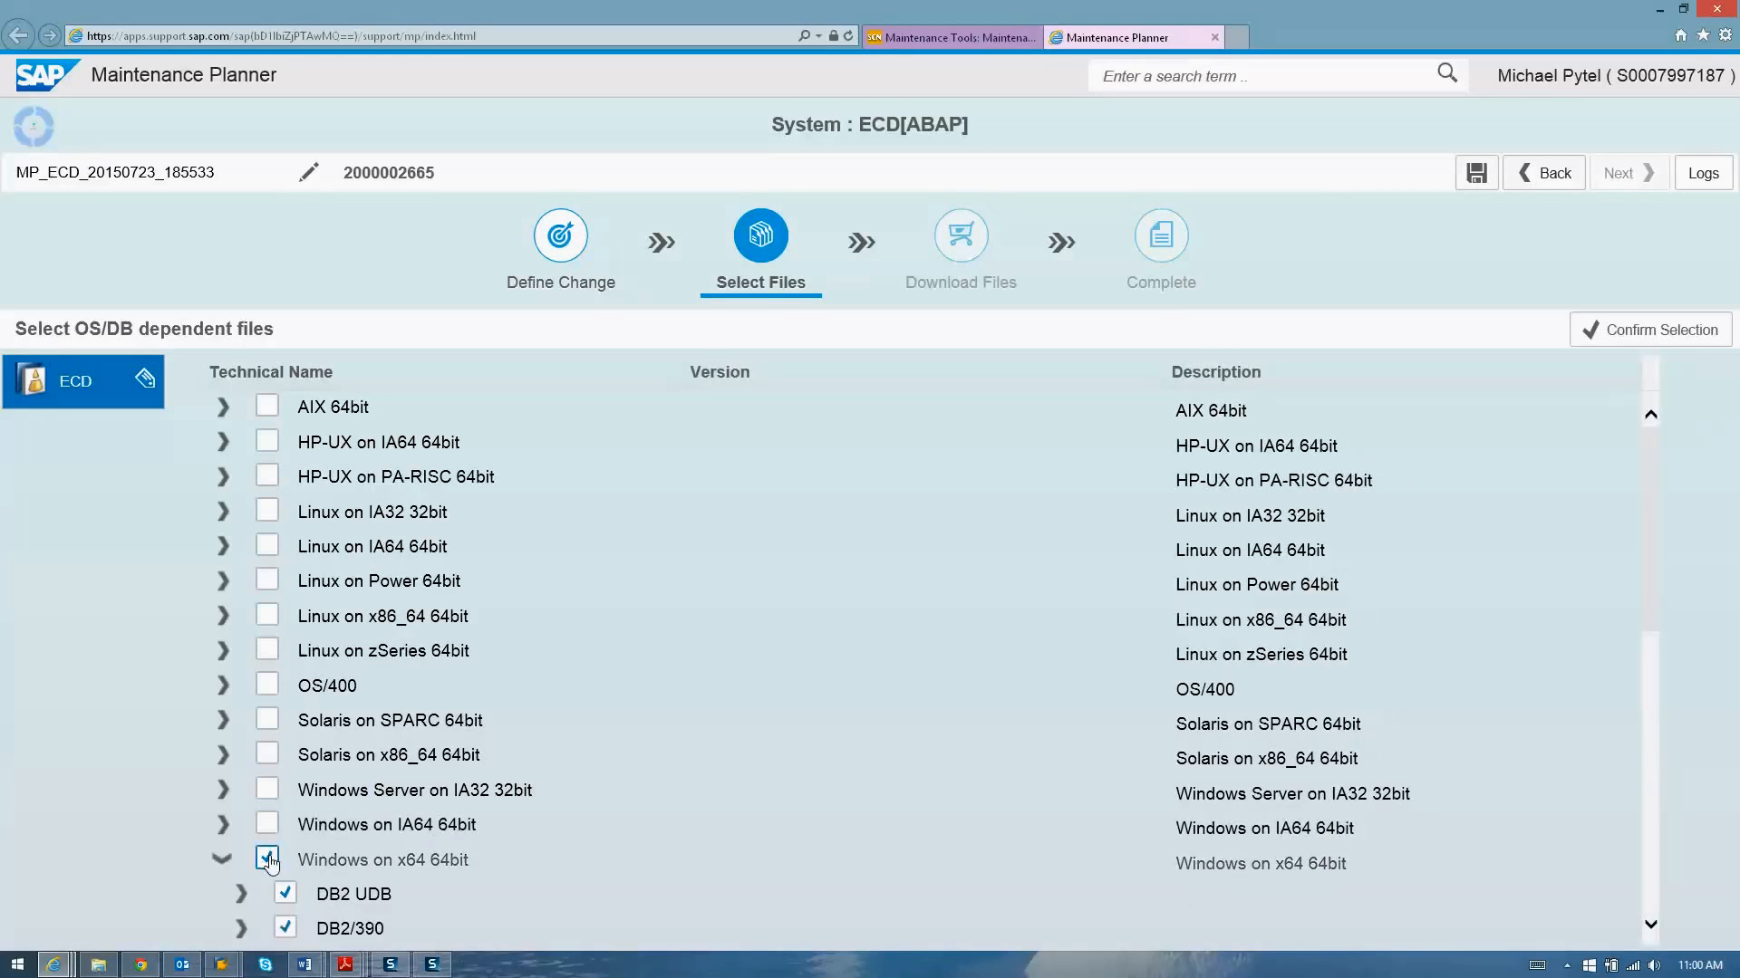
{"action": "left_click", "coordinate": [269, 857]}
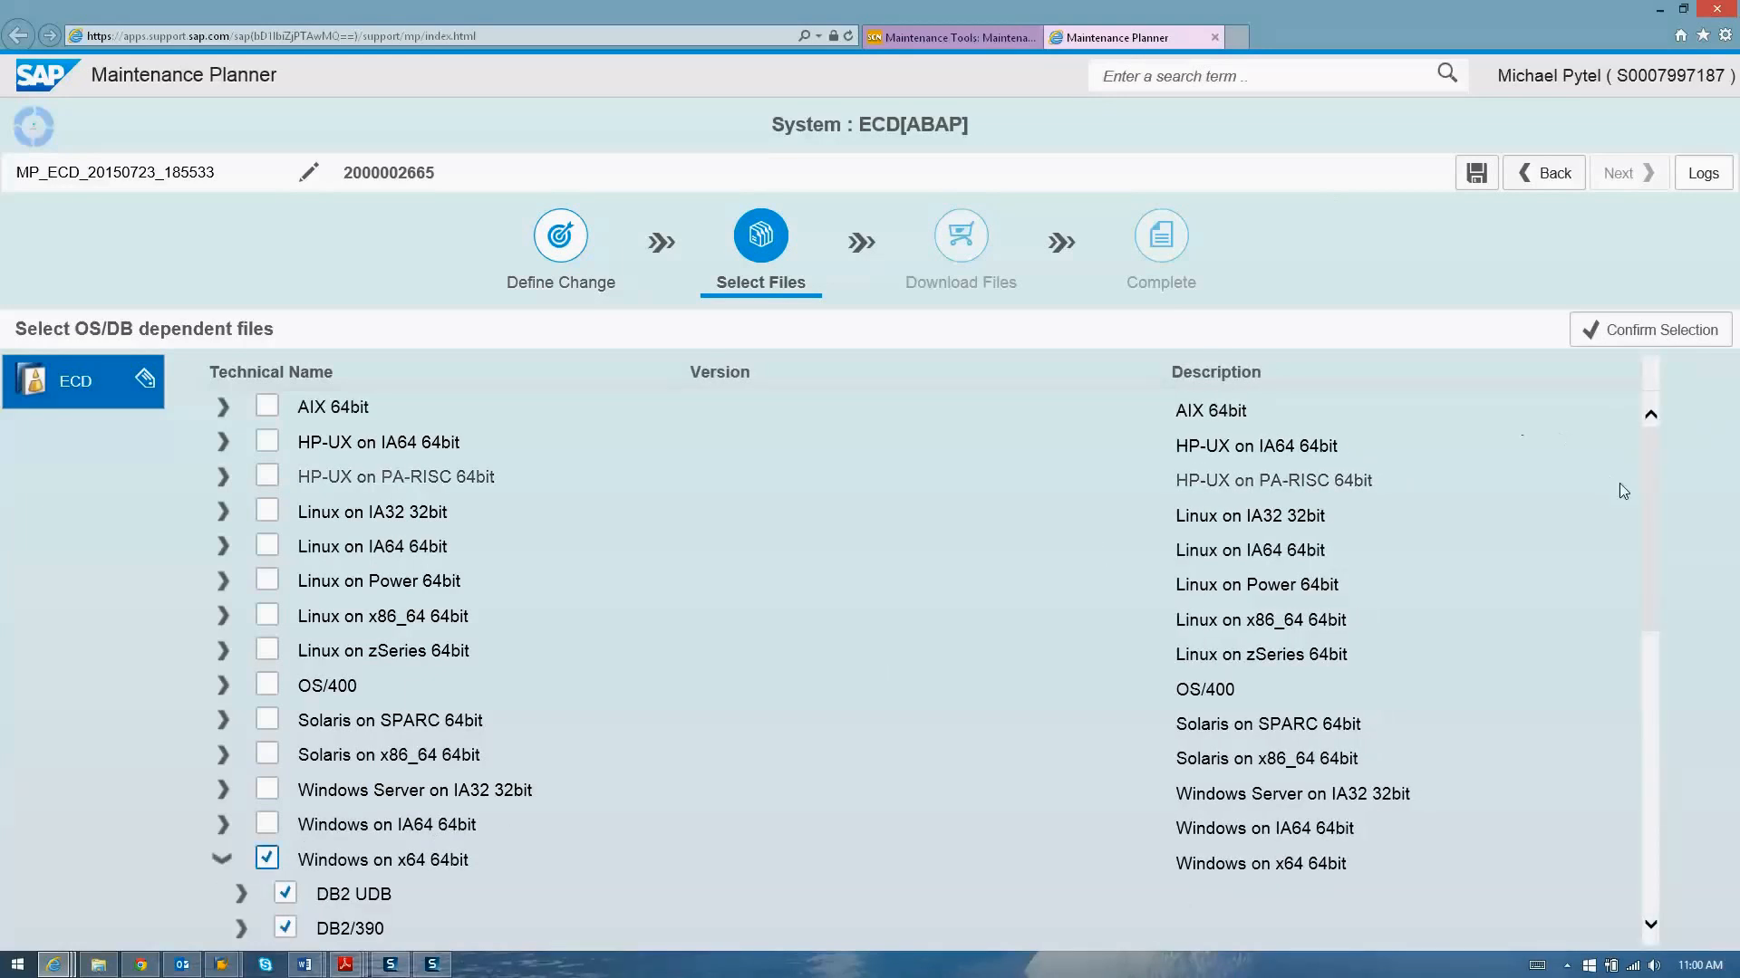
{"action": "left_click_drag", "start_coordinate": [1649, 487], "coordinate": [1651, 713]}
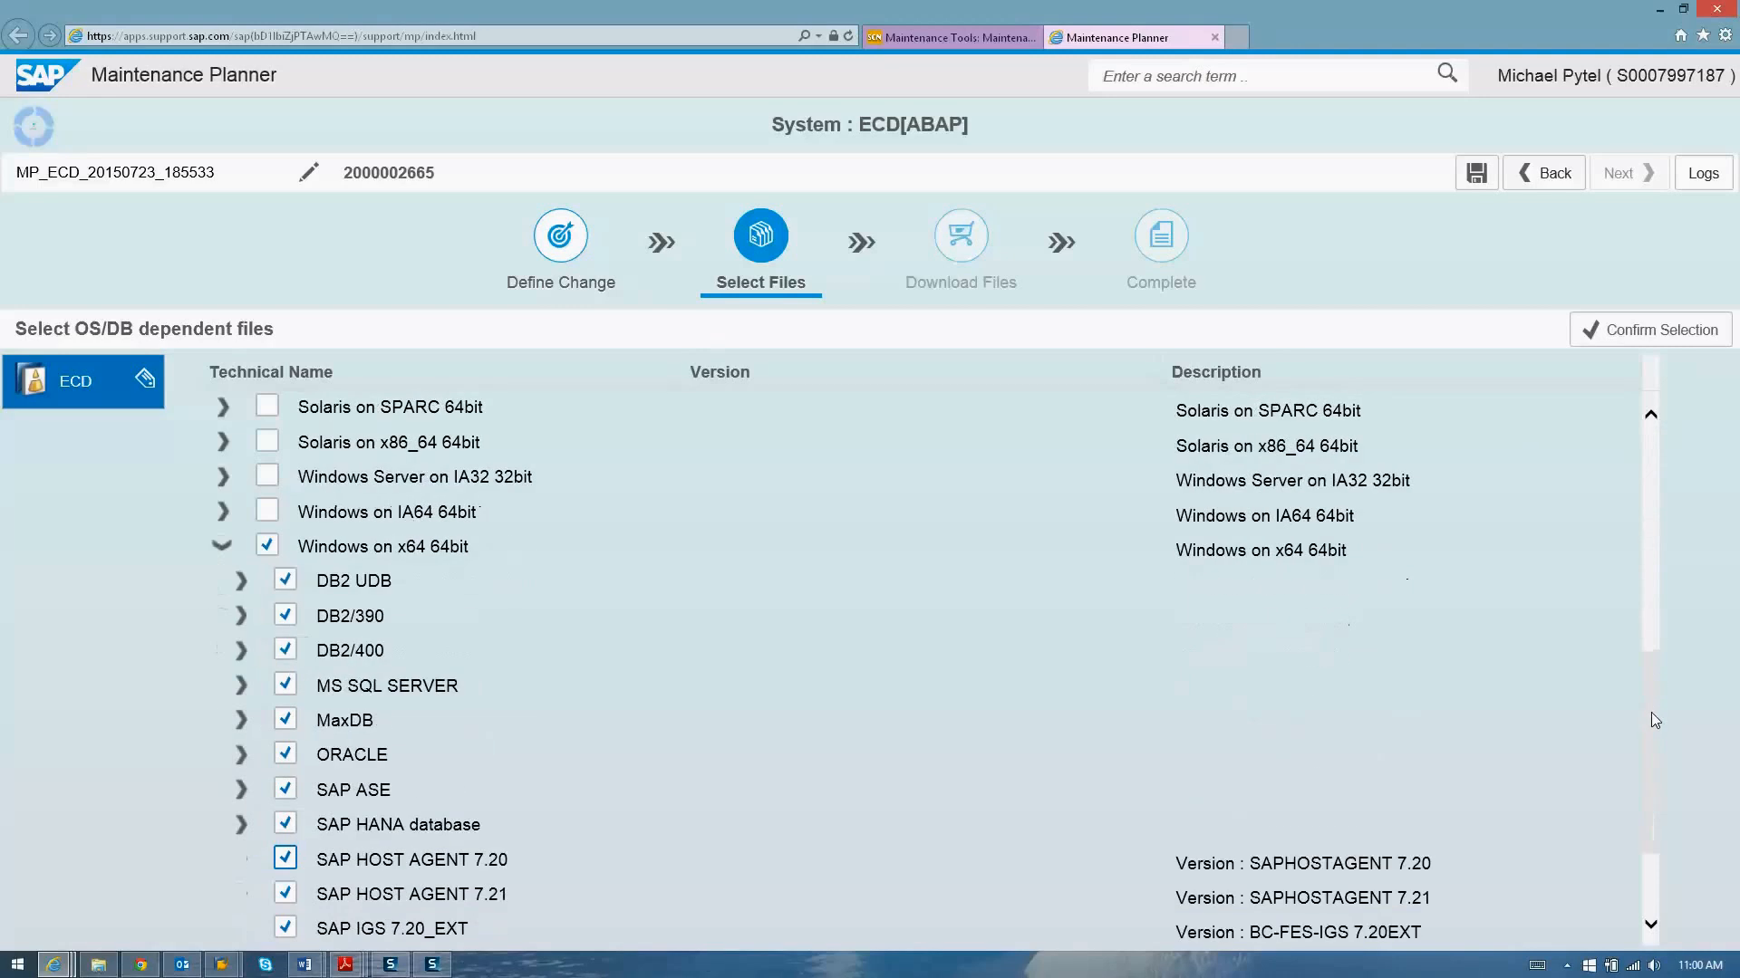
{"action": "left_click", "coordinate": [267, 545]}
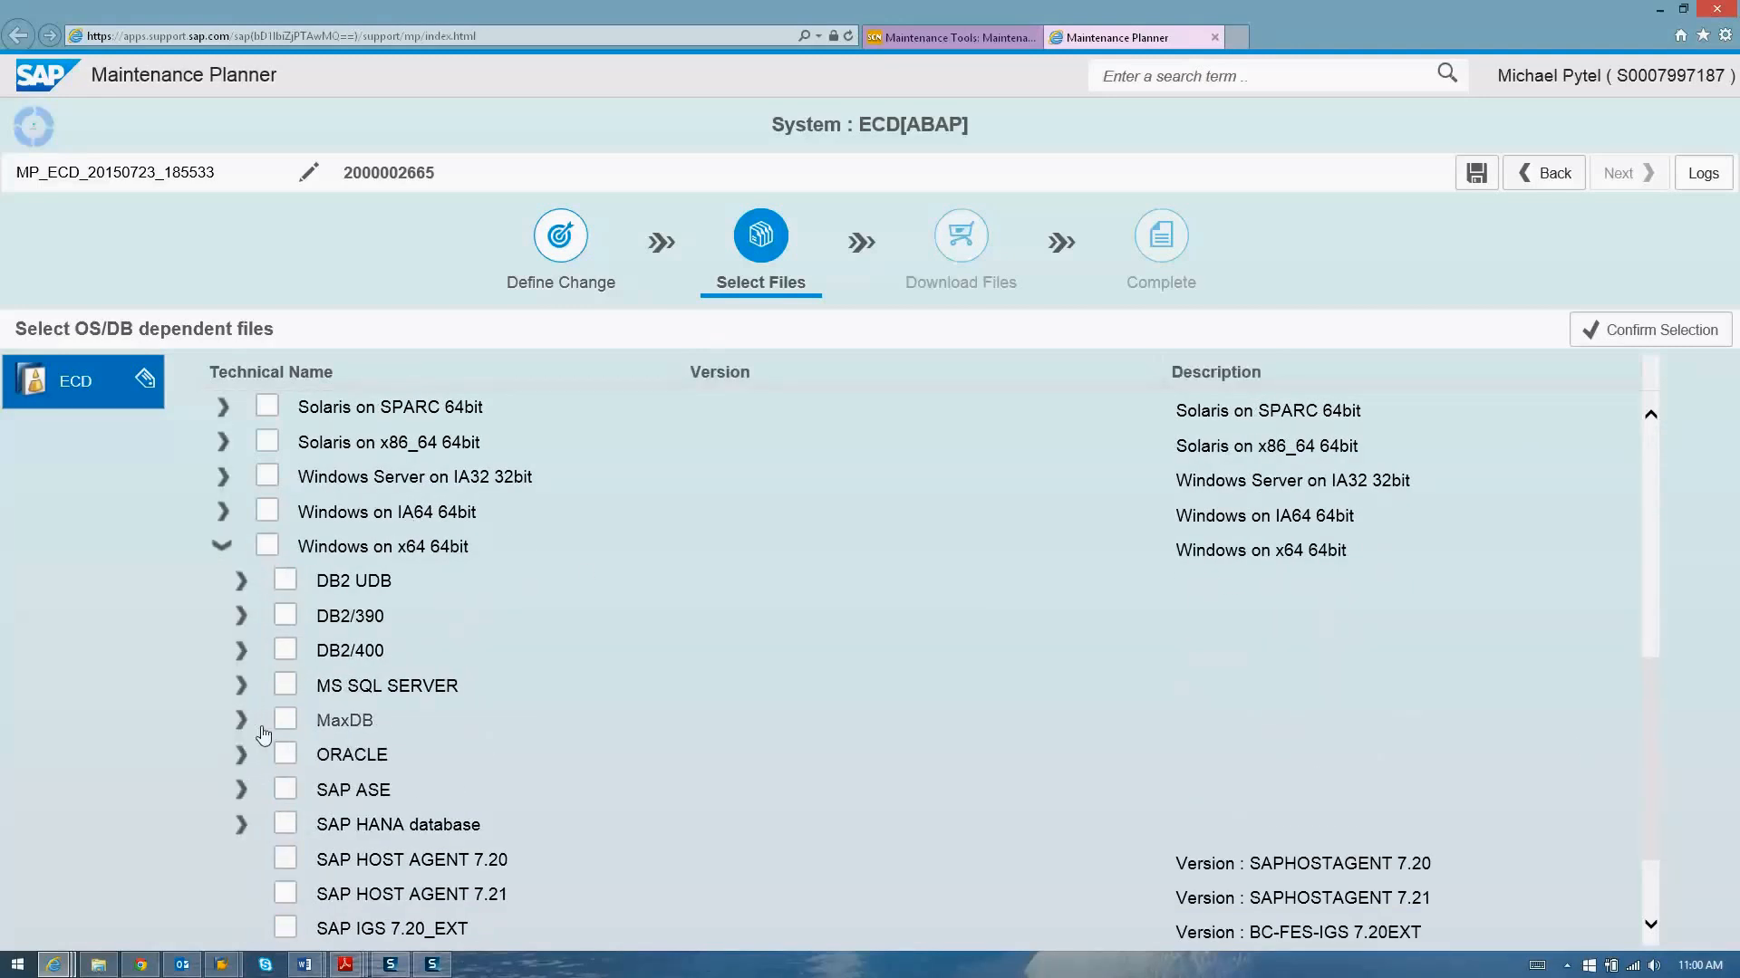
{"action": "left_click", "coordinate": [241, 686]}
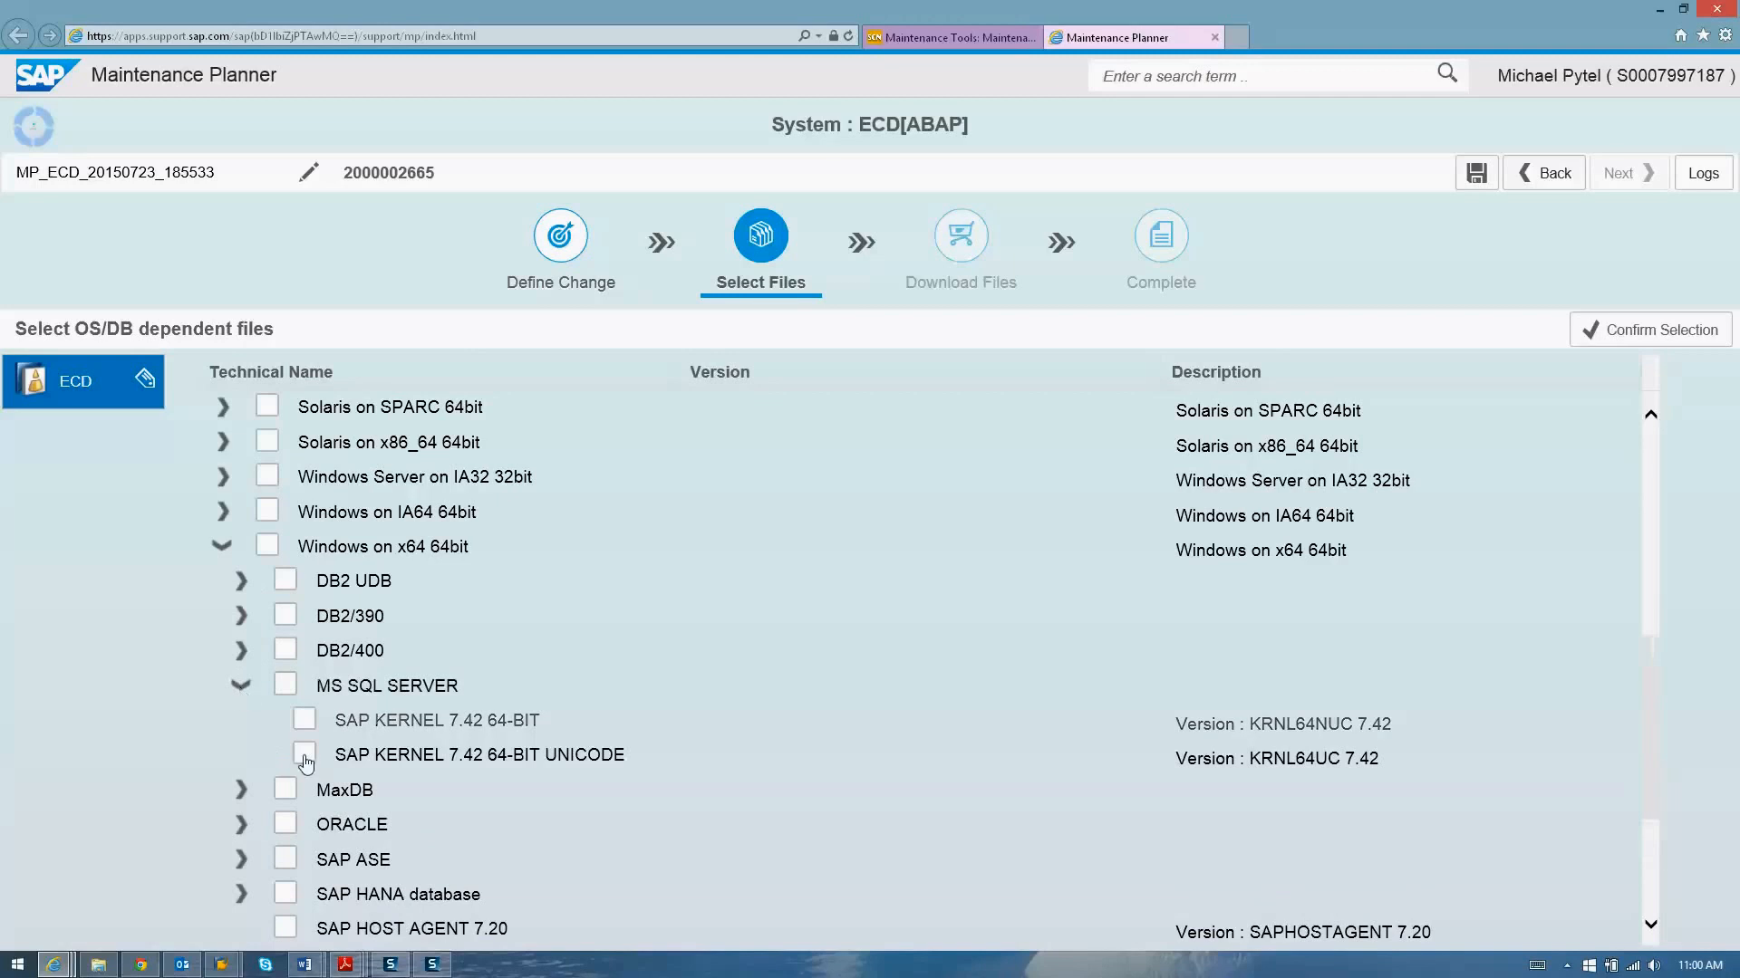
{"action": "left_click", "coordinate": [305, 755]}
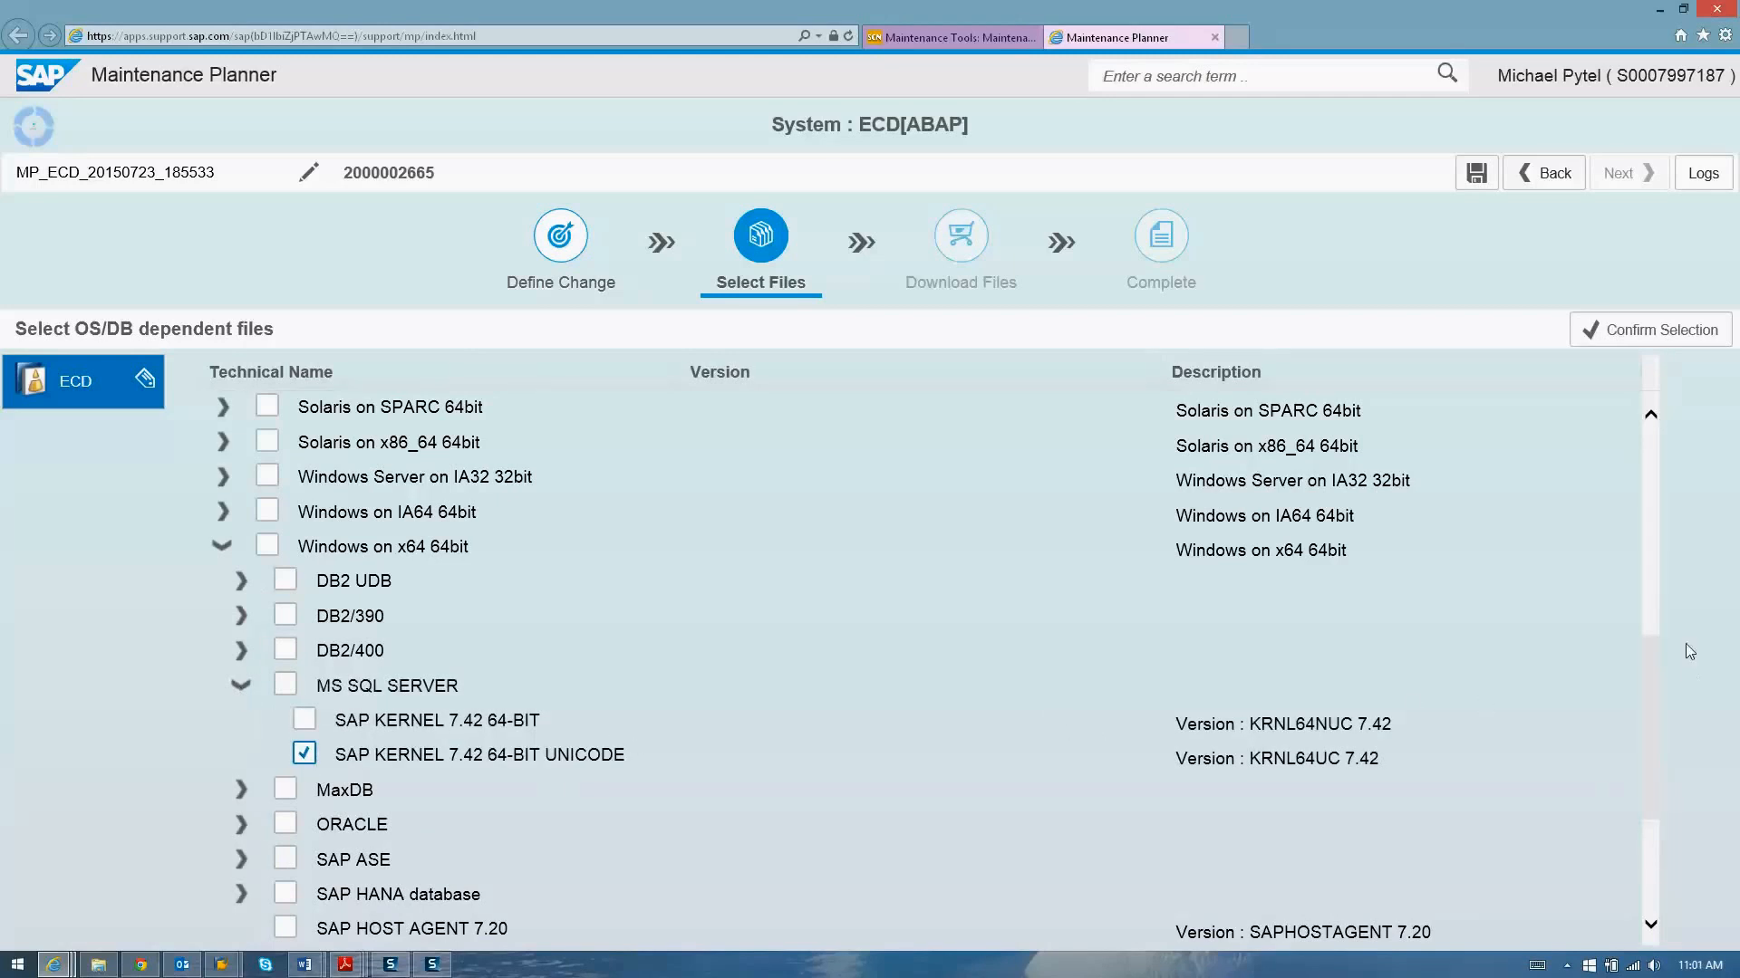
{"action": "scroll", "coordinate": [1647, 694], "scroll_direction": "down", "scroll_amount": 2}
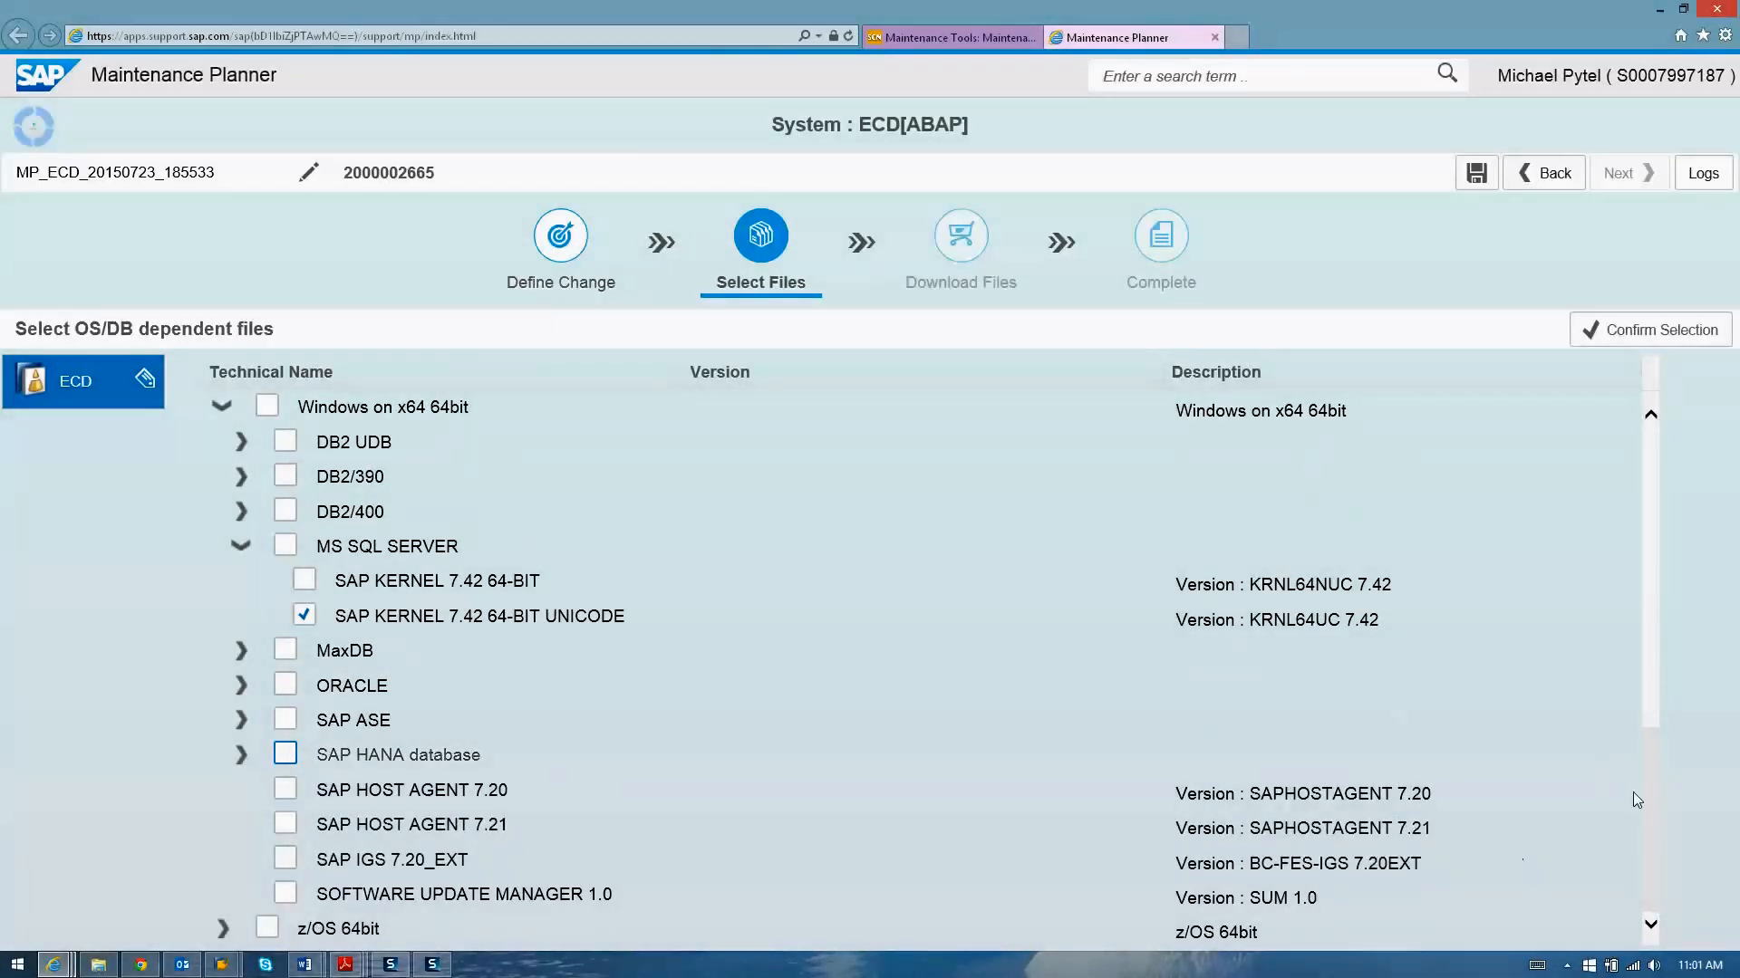
{"action": "scroll", "coordinate": [1671, 524], "scroll_direction": "up", "scroll_amount": 5}
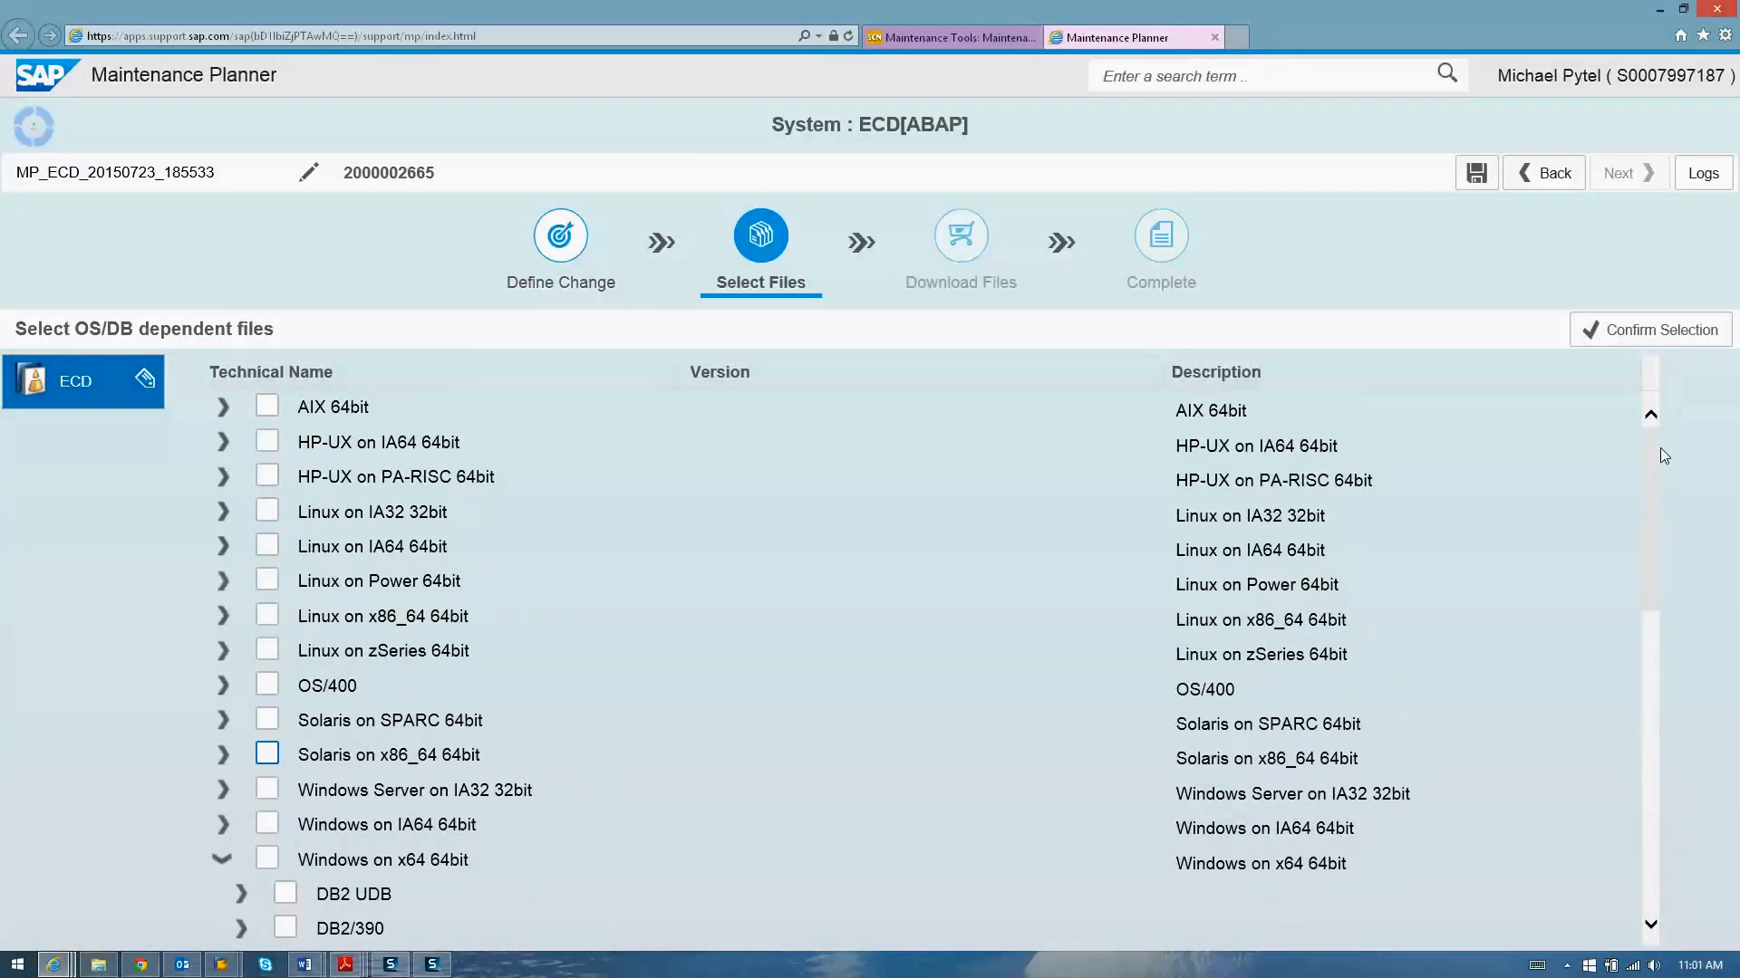
{"action": "left_click", "coordinate": [1635, 341]}
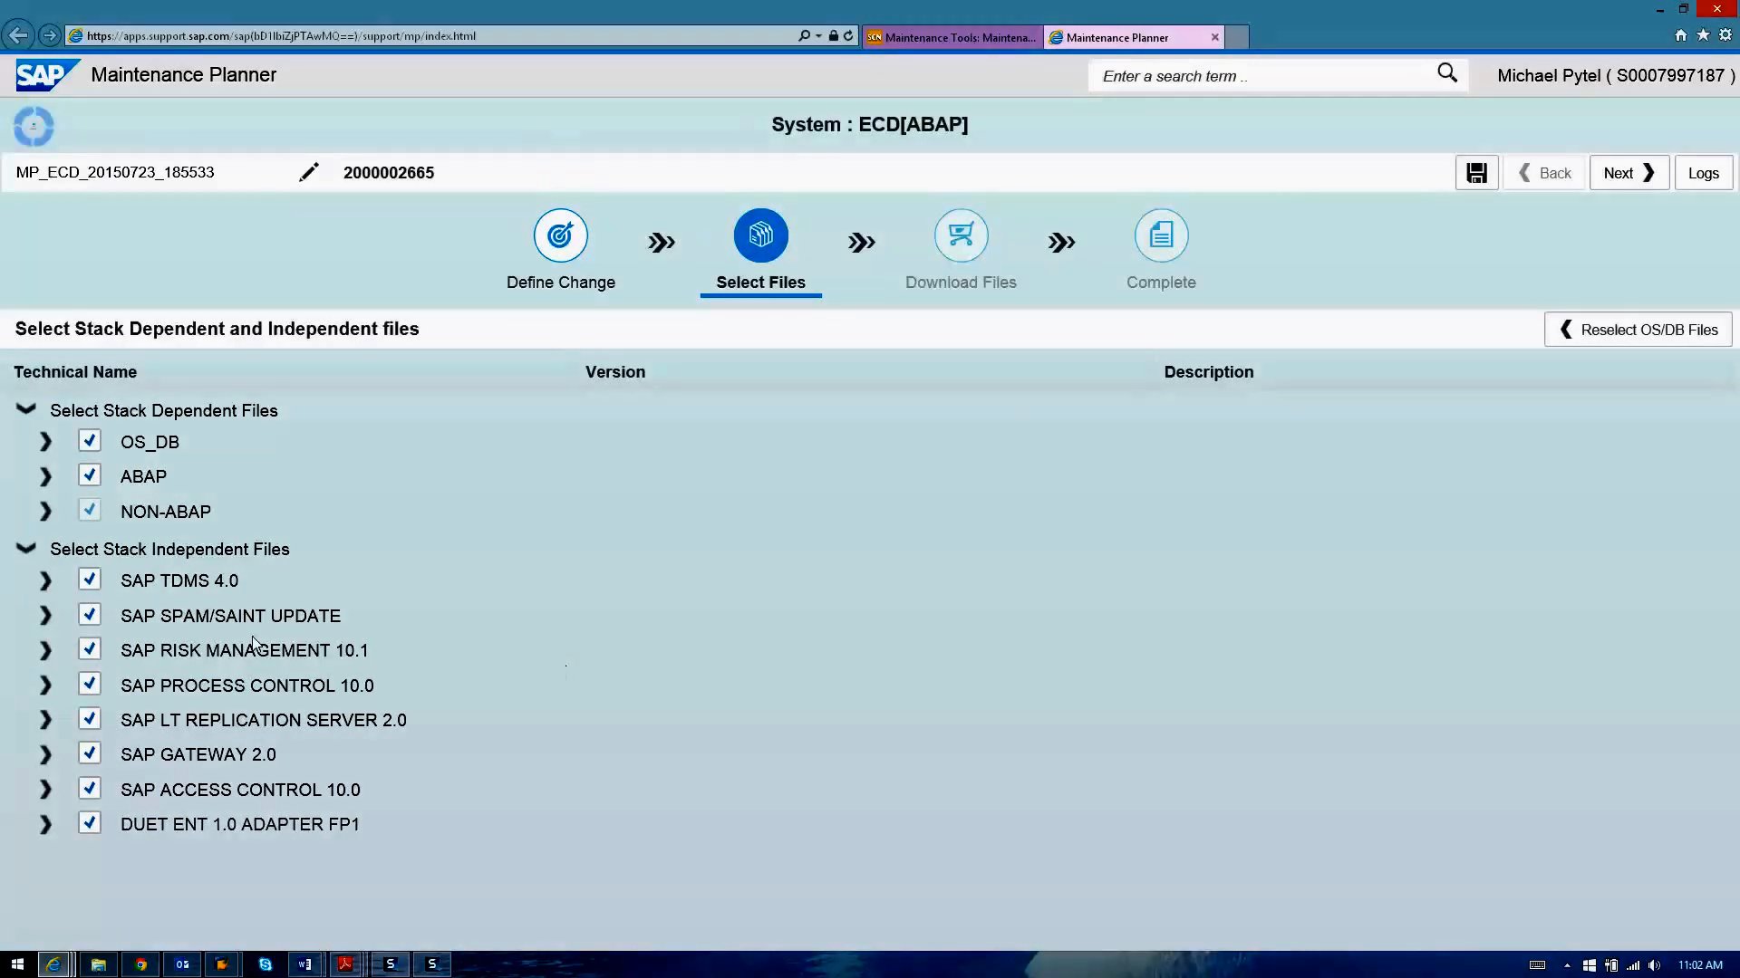
Step: Examine the stack-independent files for Process Control, Risk Management and Gateway, and the stack-dependent ABAP, OS_DB and NON-ABAP files
{"action": "left_click", "coordinate": [46, 689]}
{"action": "left_click", "coordinate": [46, 689]}
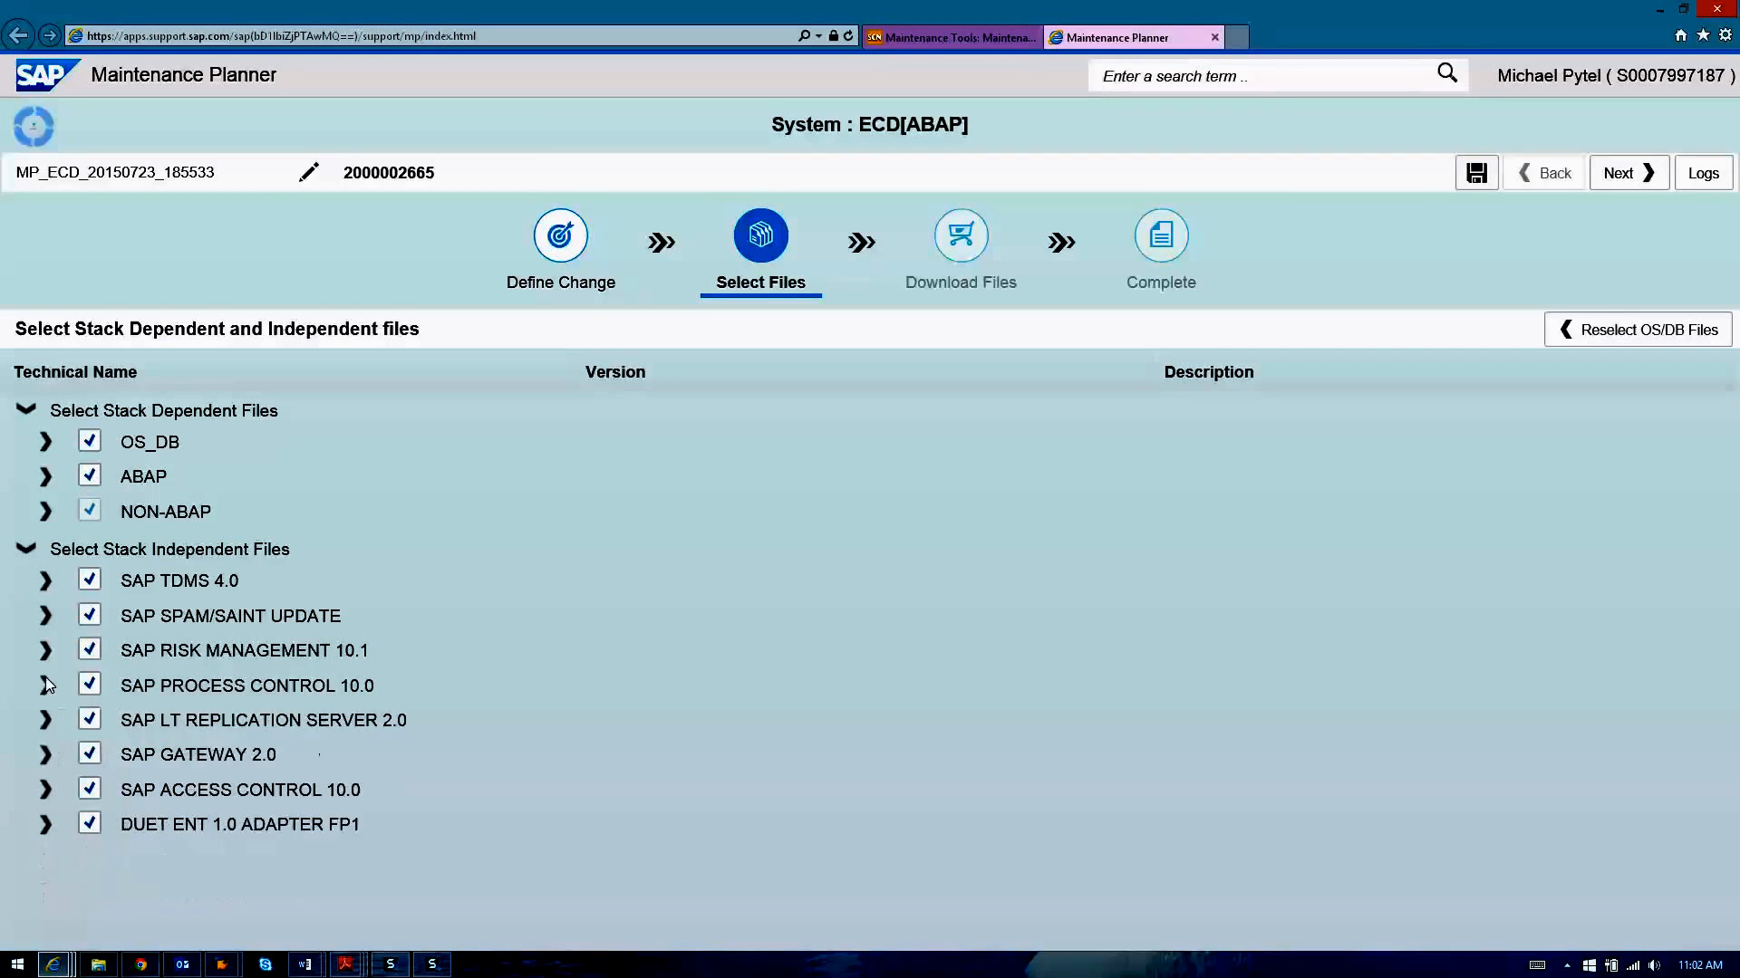
{"action": "left_click", "coordinate": [44, 651]}
{"action": "left_click", "coordinate": [44, 650]}
{"action": "left_click", "coordinate": [46, 756]}
{"action": "left_click", "coordinate": [46, 755]}
{"action": "left_click", "coordinate": [45, 477]}
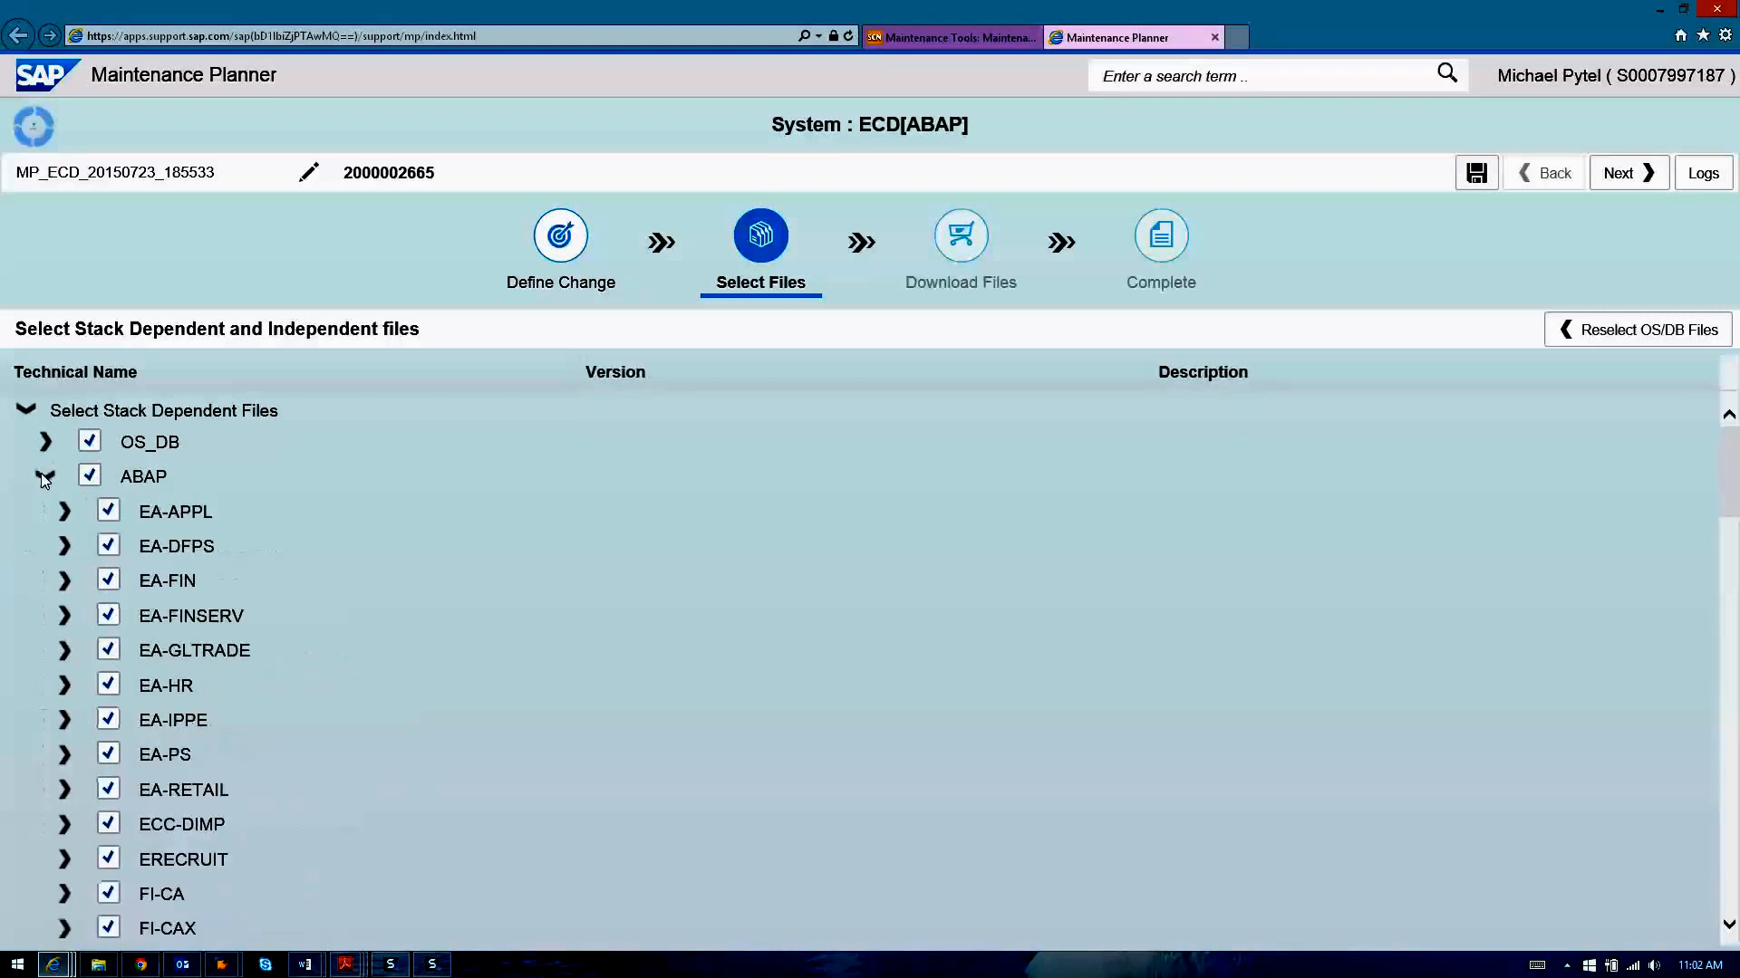
{"action": "left_click", "coordinate": [45, 478]}
{"action": "left_click", "coordinate": [45, 443]}
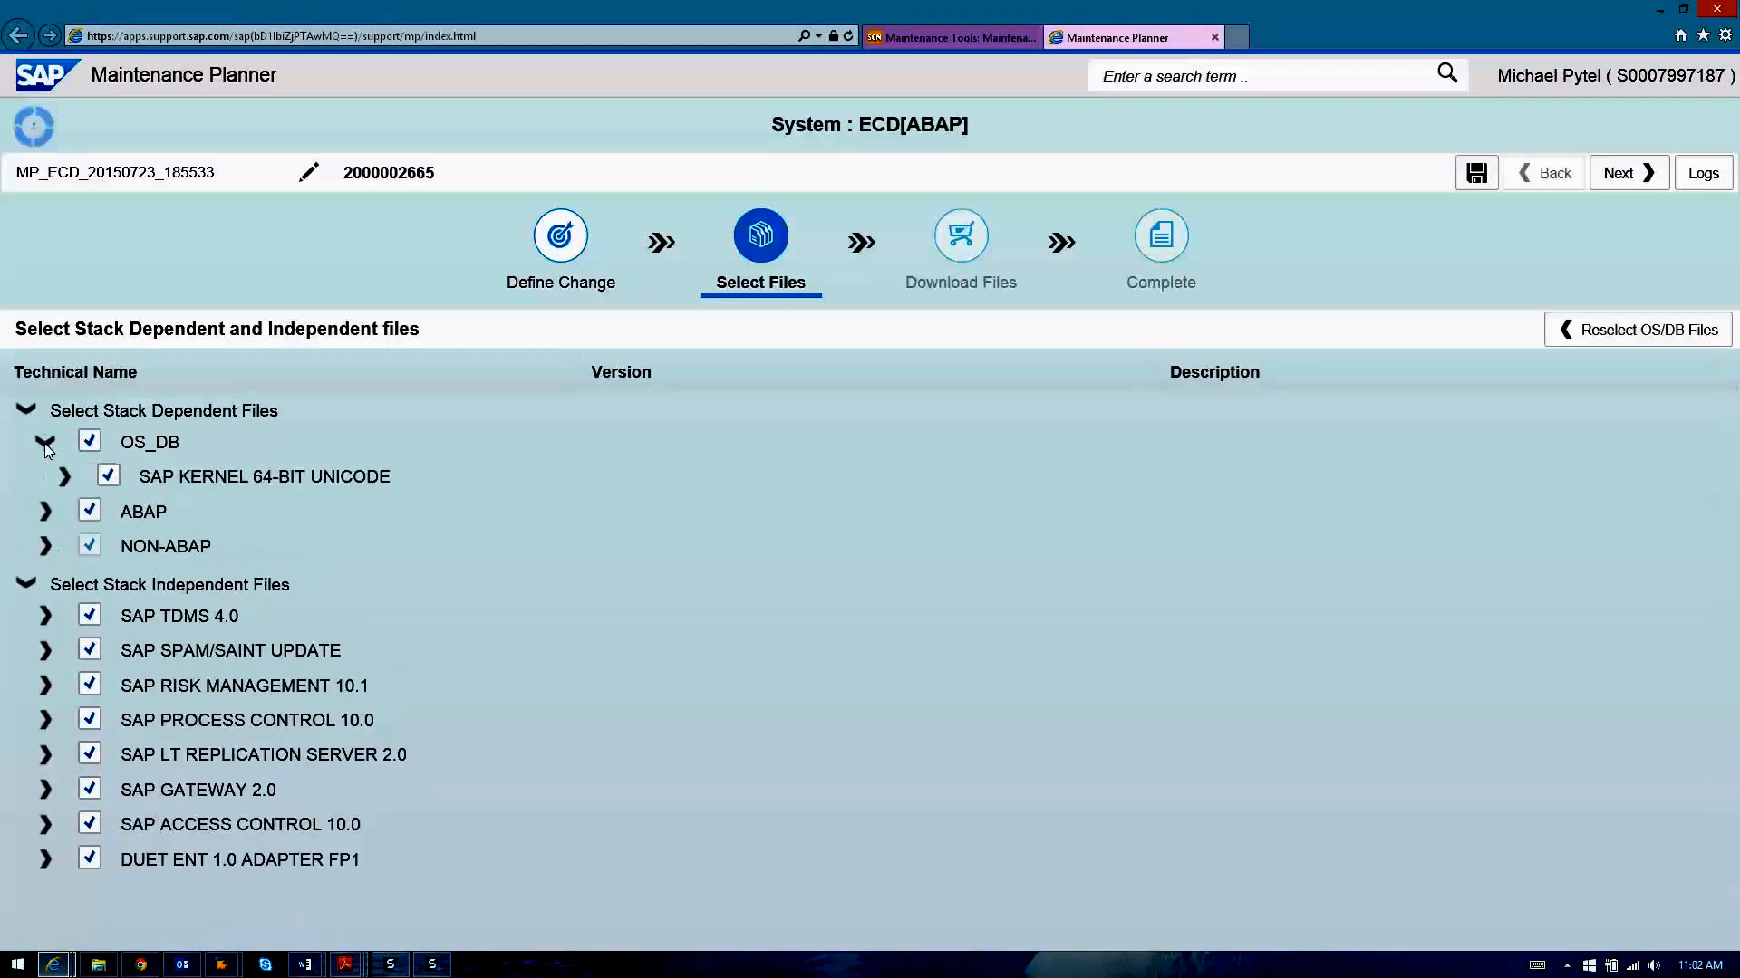
{"action": "left_click", "coordinate": [45, 443]}
{"action": "left_click", "coordinate": [45, 513]}
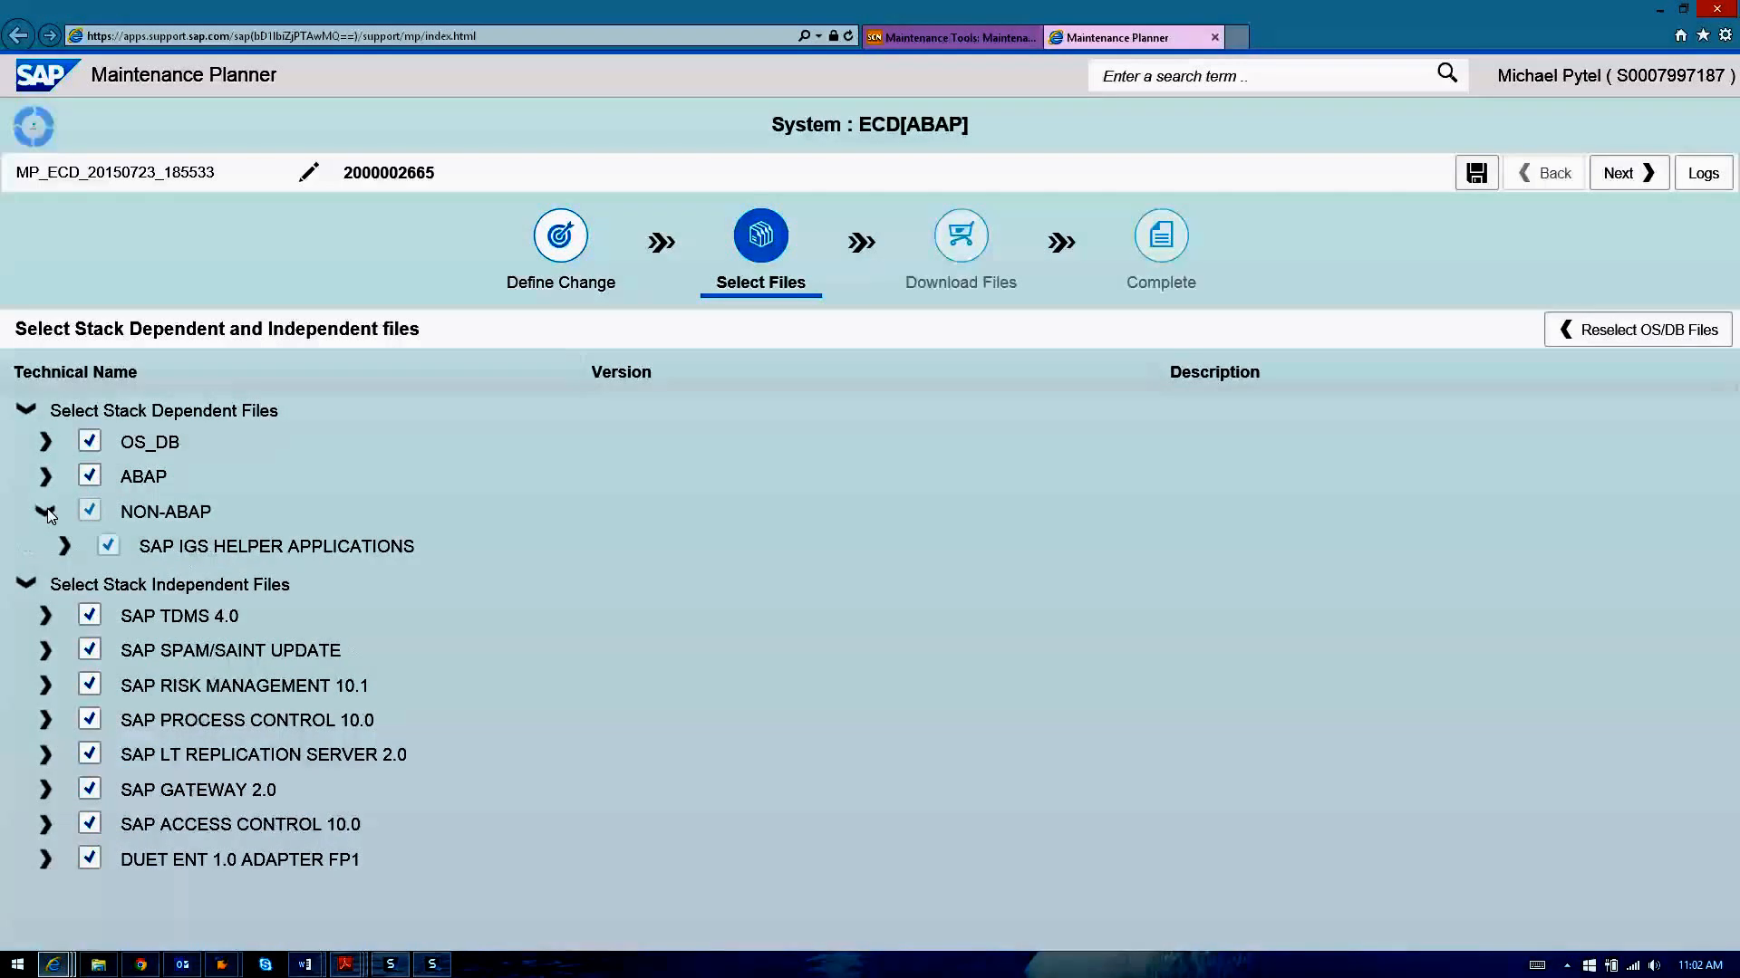
{"action": "left_click", "coordinate": [47, 513]}
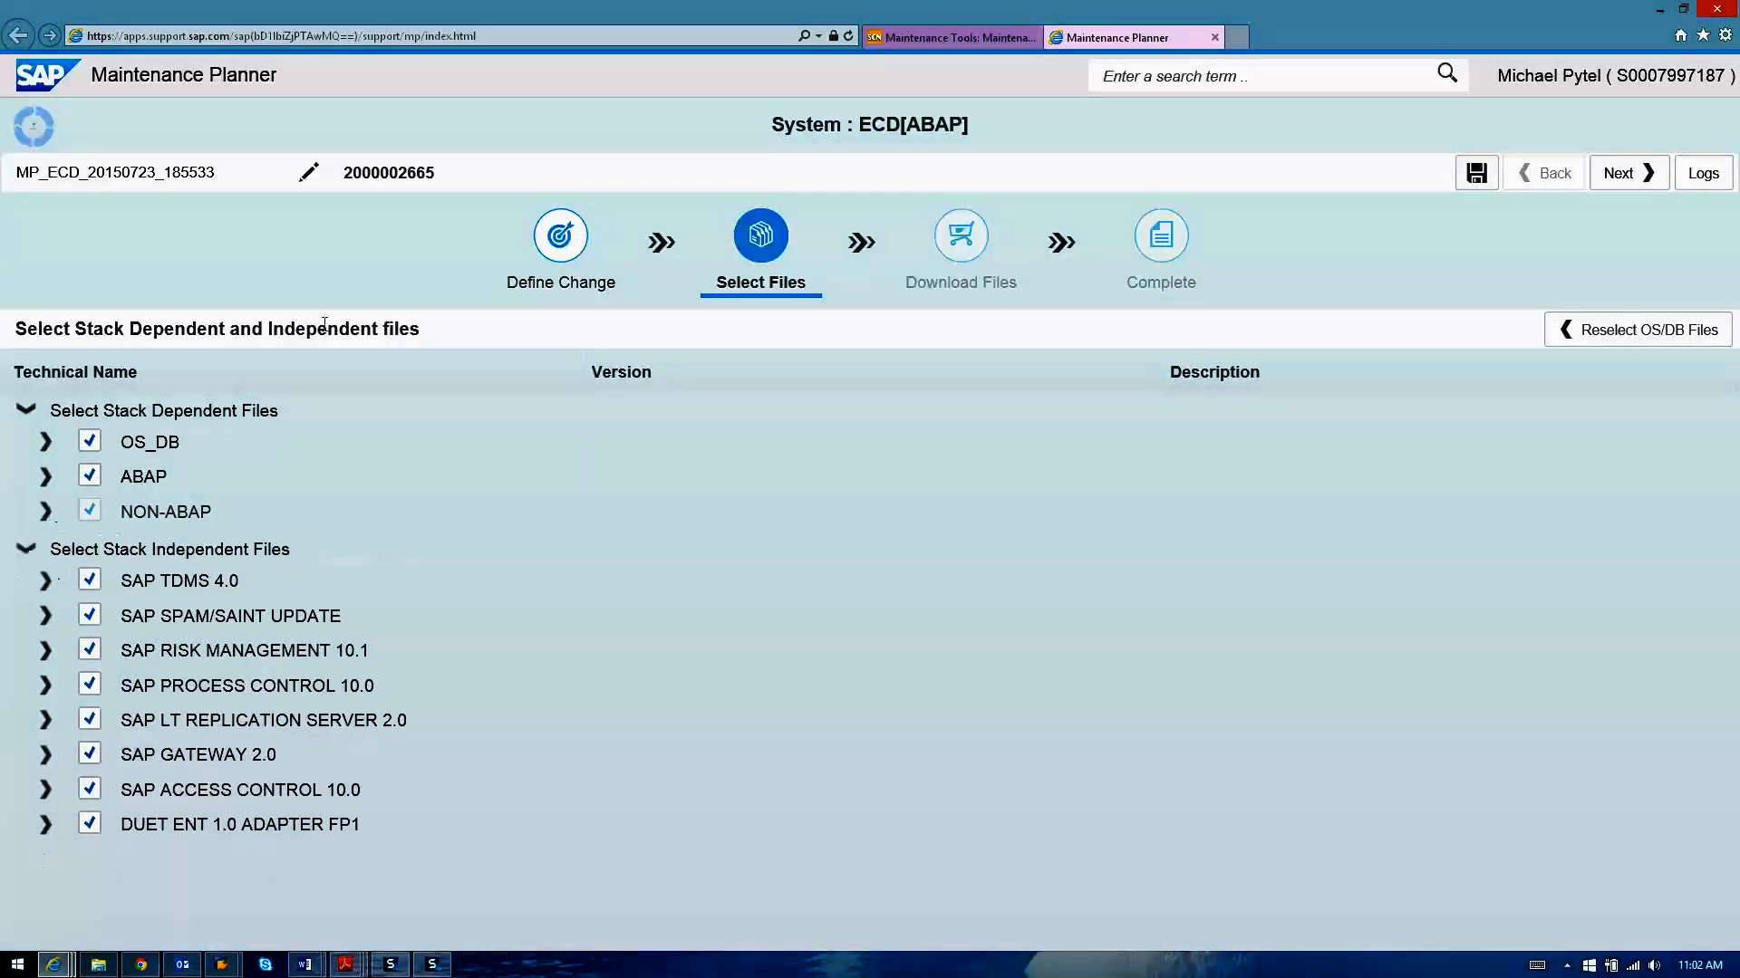
Step: Proceed to the file downloads with all preselected stack files, and request the stack XML but cancel saving it
{"action": "left_click", "coordinate": [1629, 175]}
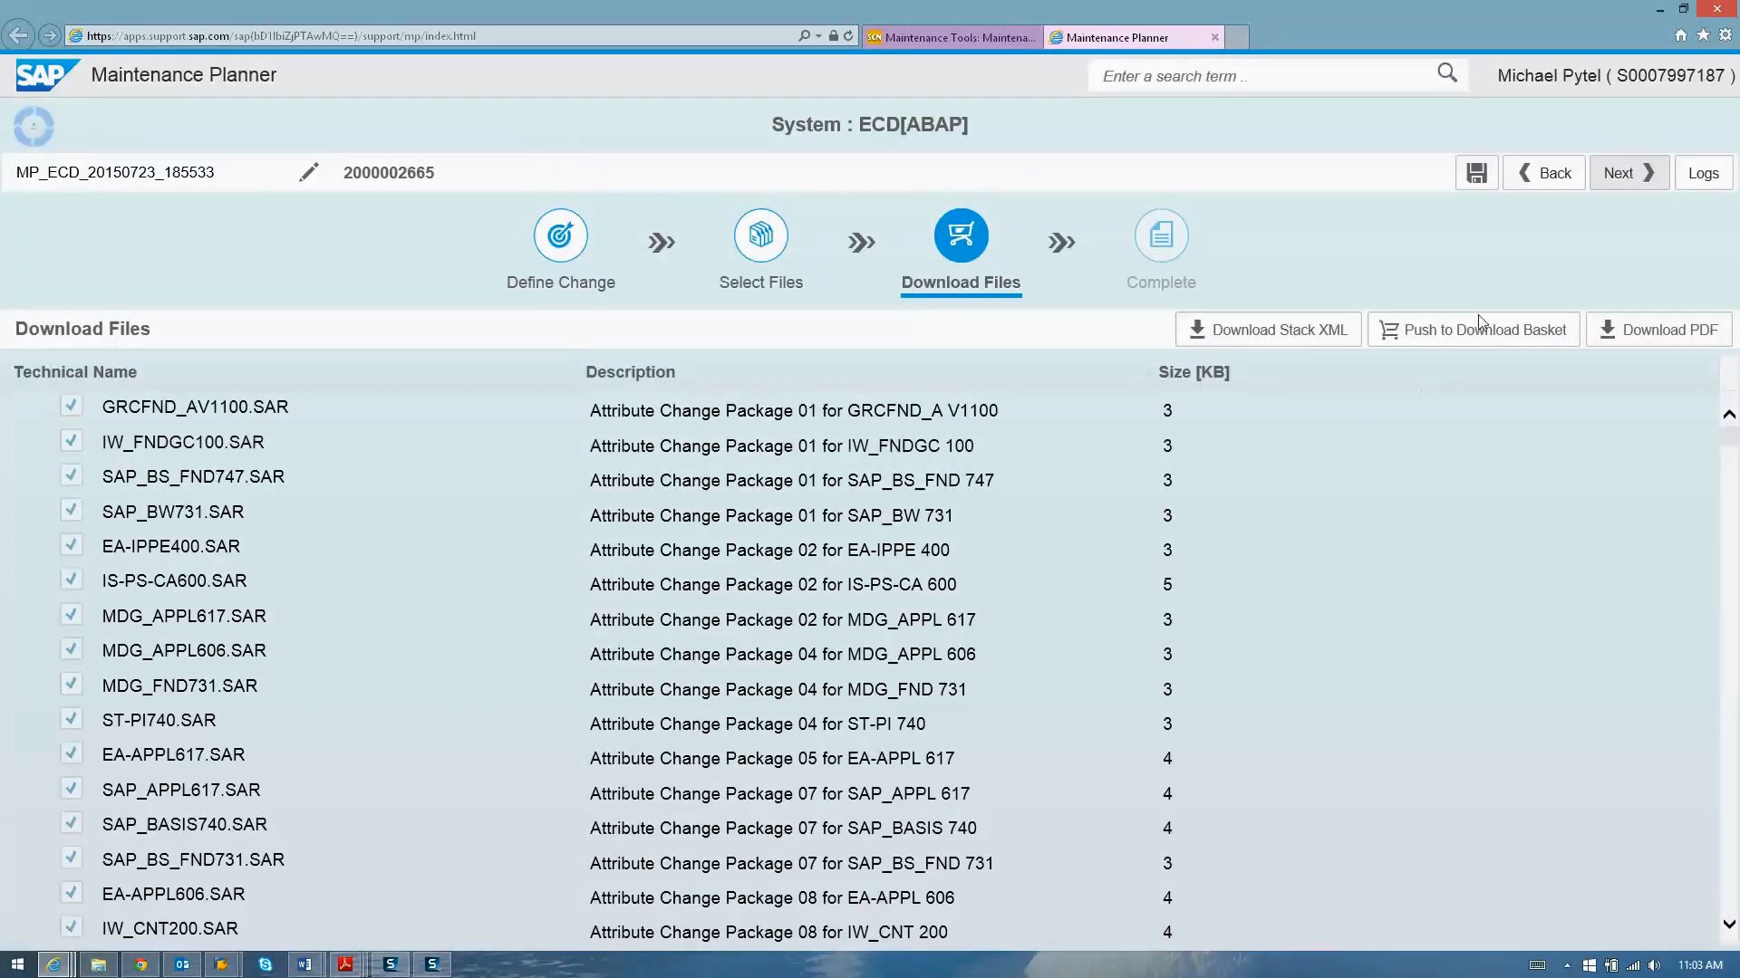
{"action": "left_click", "coordinate": [1282, 334]}
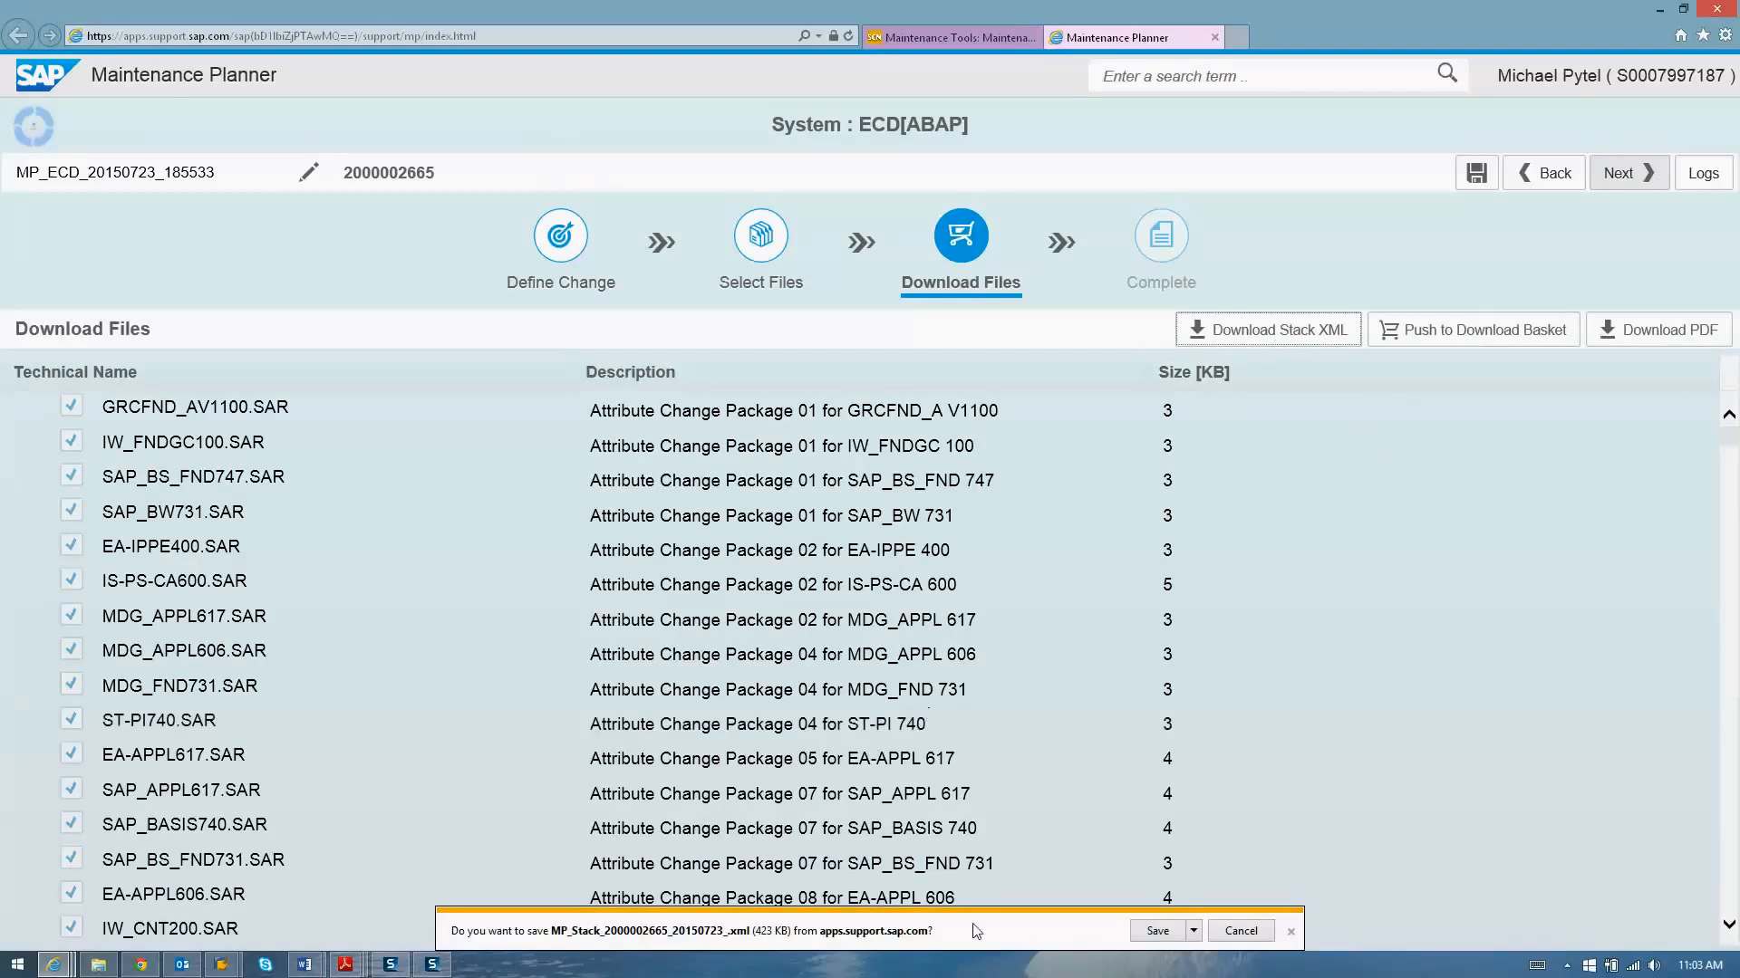
{"action": "left_click", "coordinate": [1248, 938]}
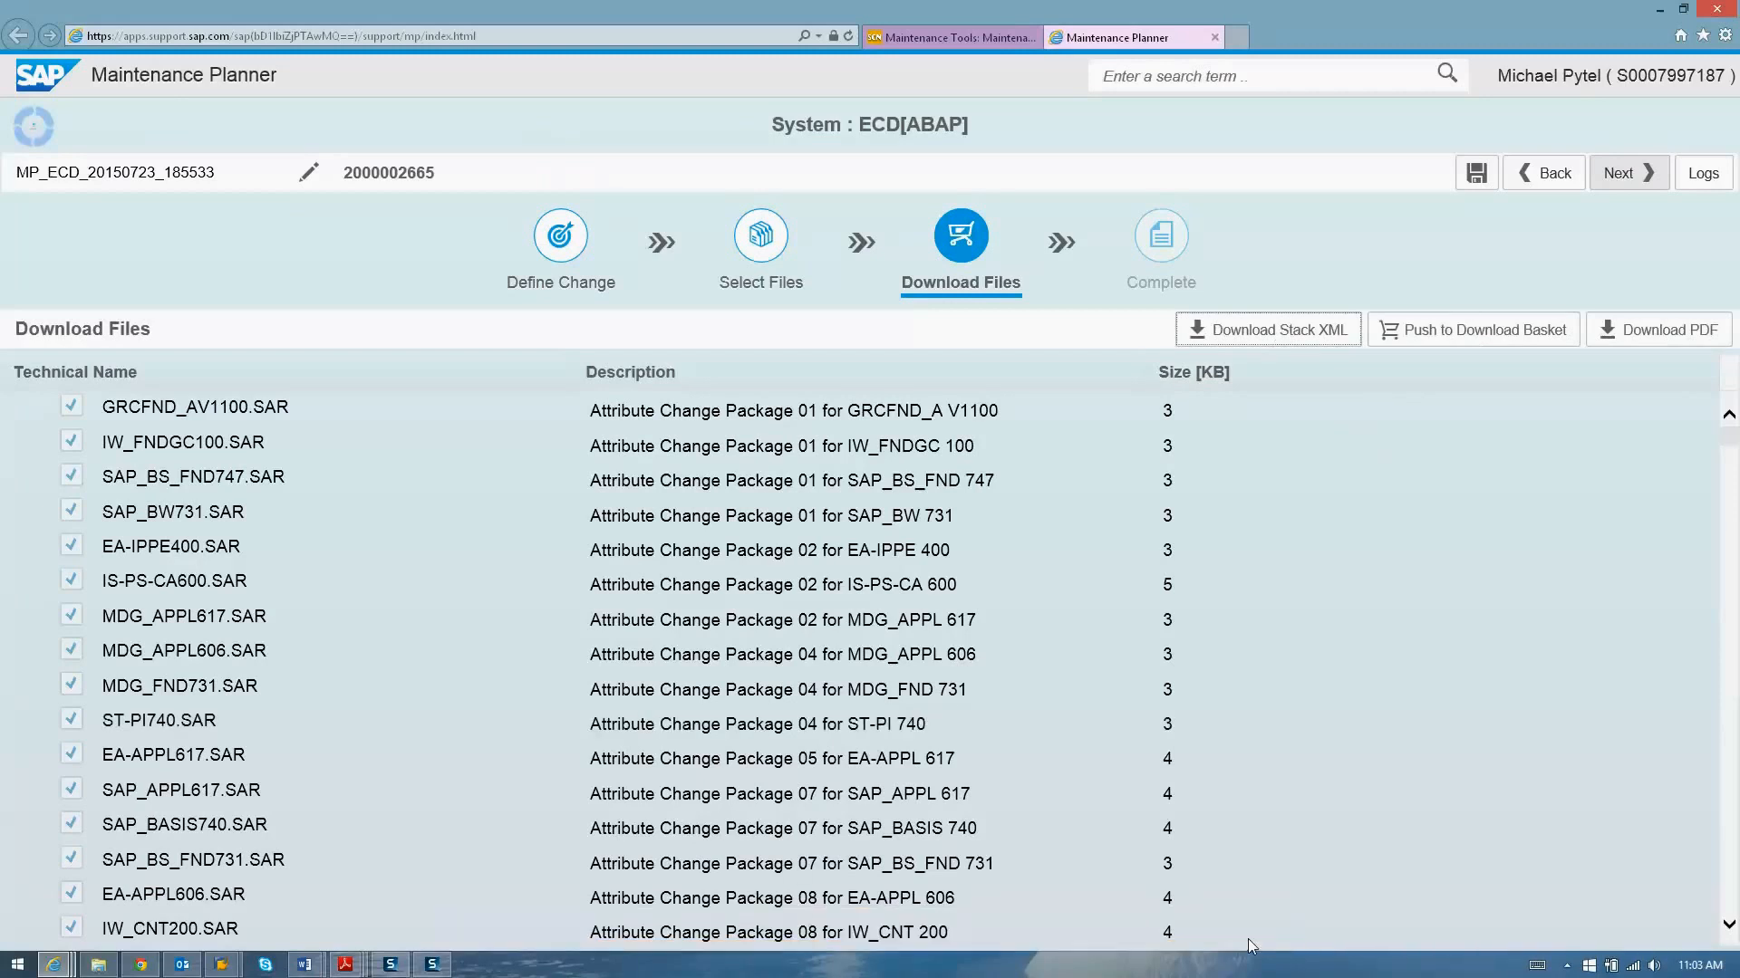